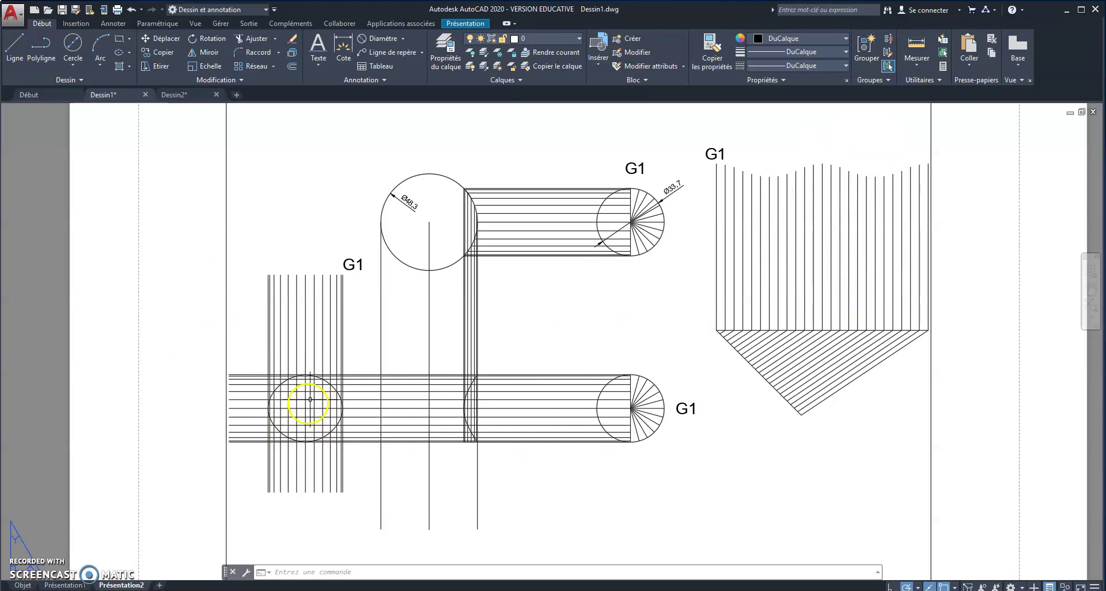
Step: Switch to the Dessin2 drawing and delete the diameter dimensions of the large and small circles
left_click(176, 94)
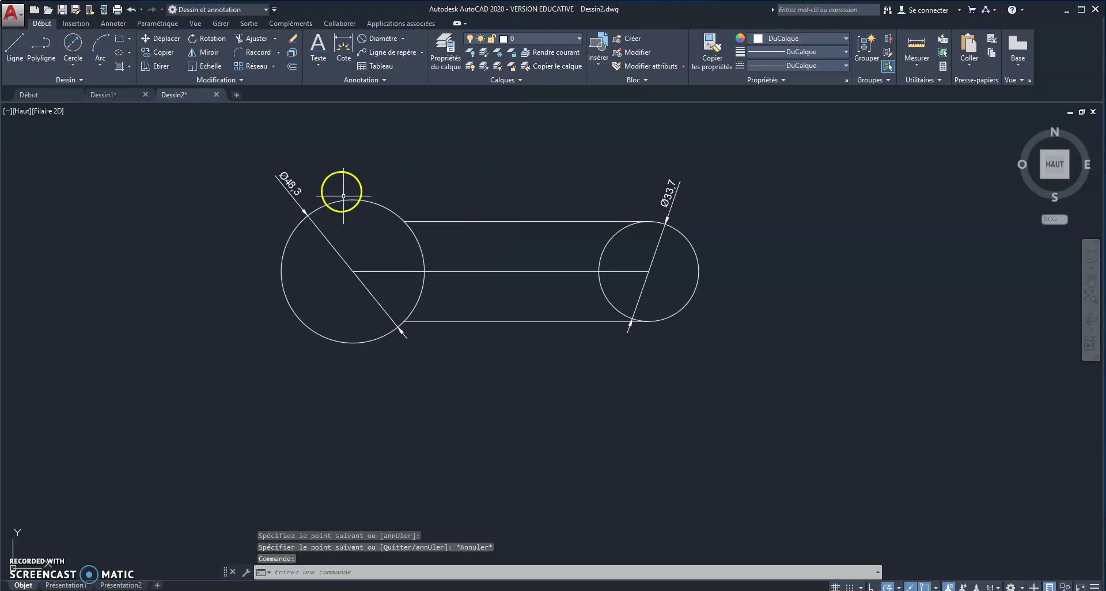
left_click(286, 181)
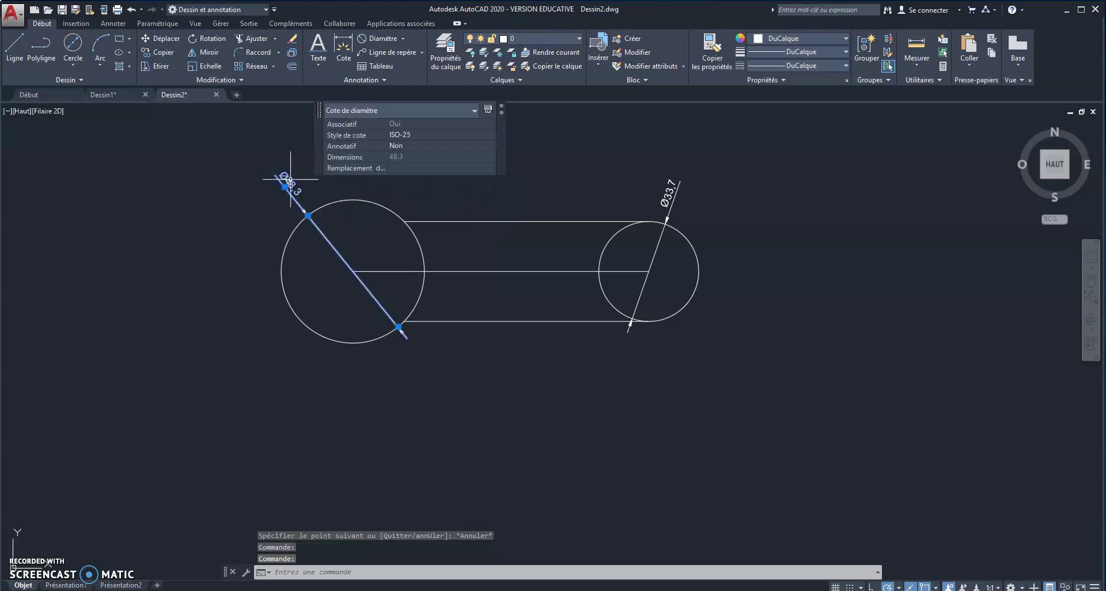
key("Delete")
left_click(682, 194)
key("Delete")
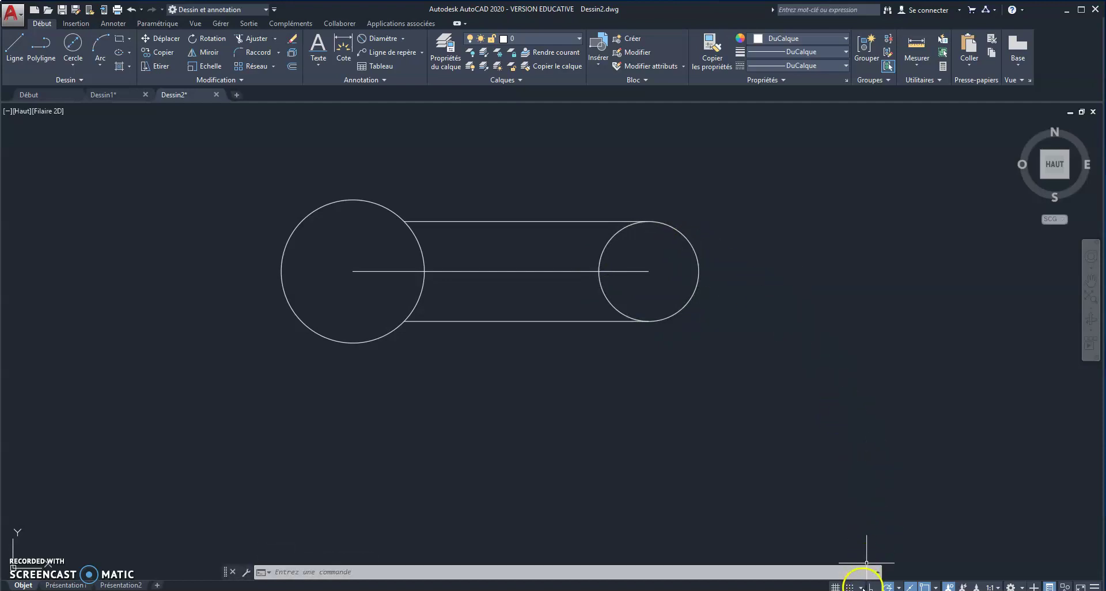
Step: Keep polar tracking at 15° increments and draw a horizontal radius line from the small circle's centre to its right quadrant
left_click(900, 586)
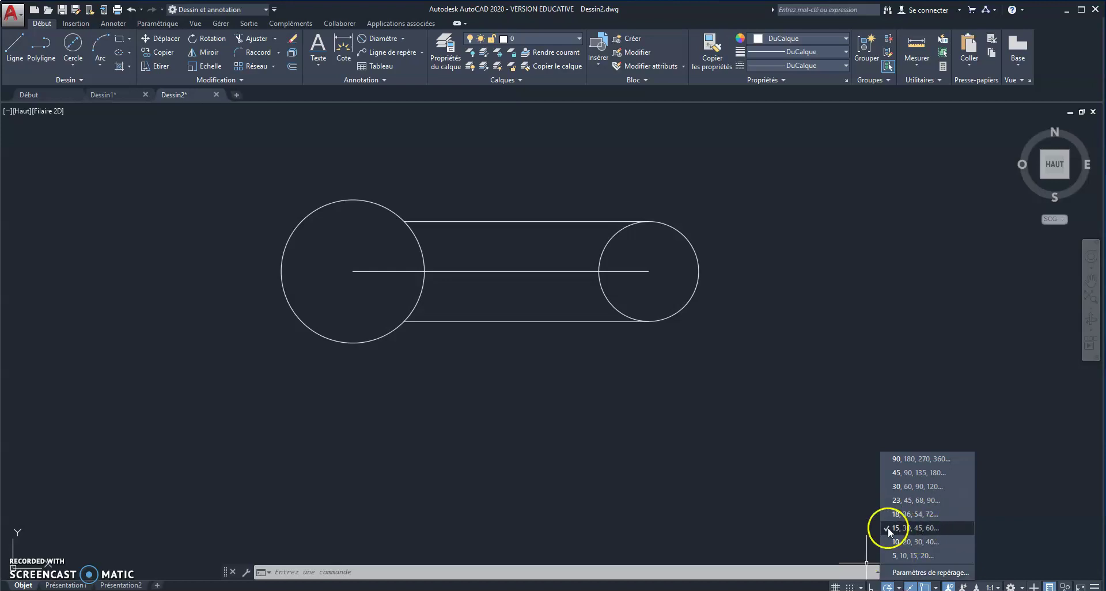
left_click(775, 393)
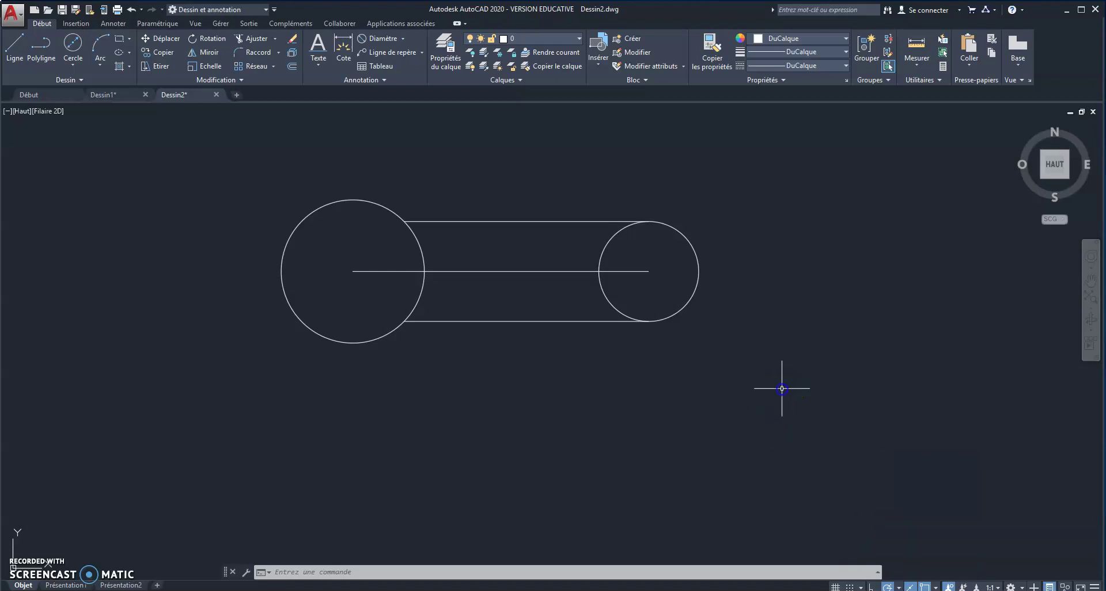
left_click(13, 50)
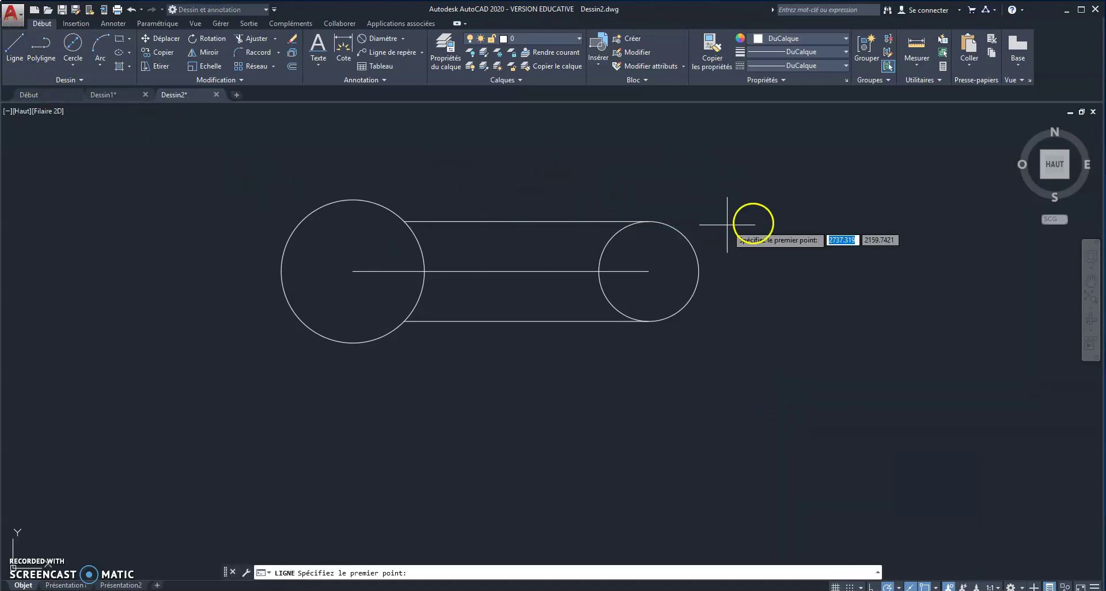
left_click(648, 271)
left_click(698, 272)
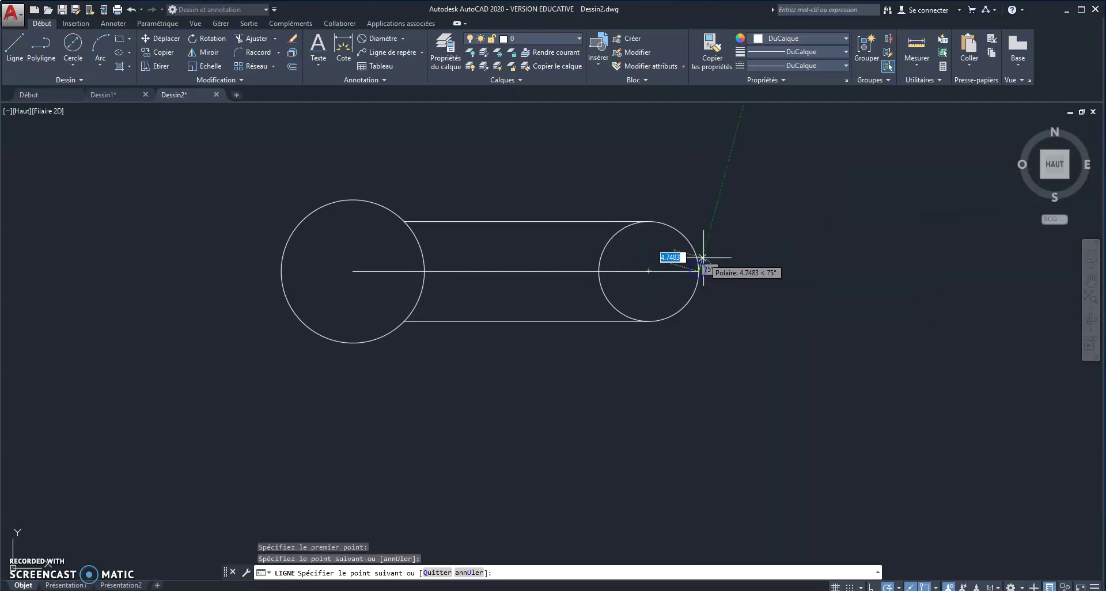
key("Escape")
Step: Draw two radius lines from the small circle's centre to its circumference at 15° and 30°
left_click(19, 46)
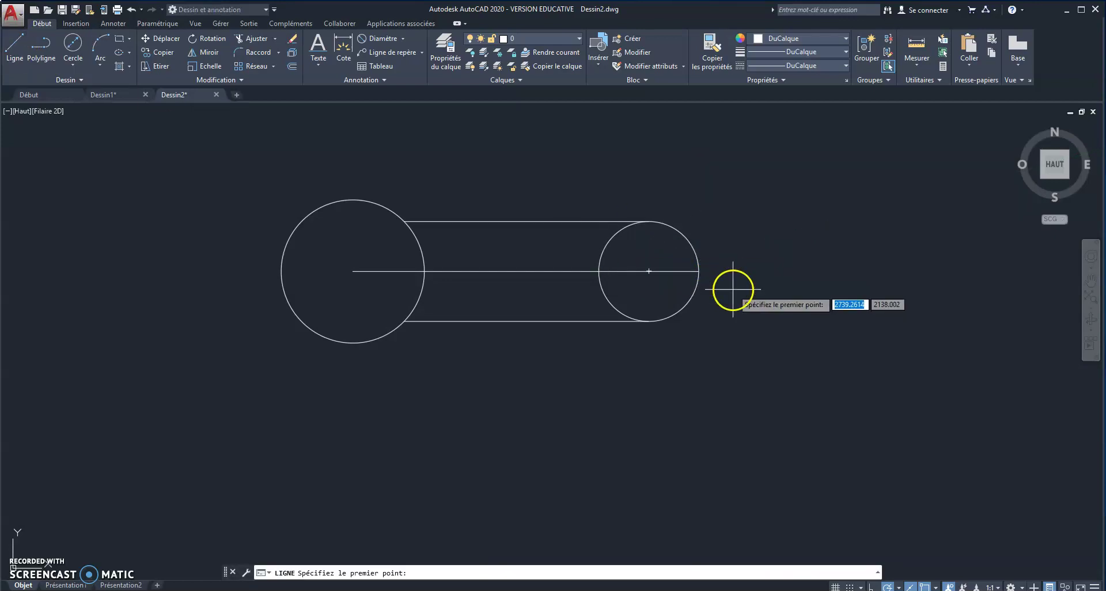
left_click(648, 271)
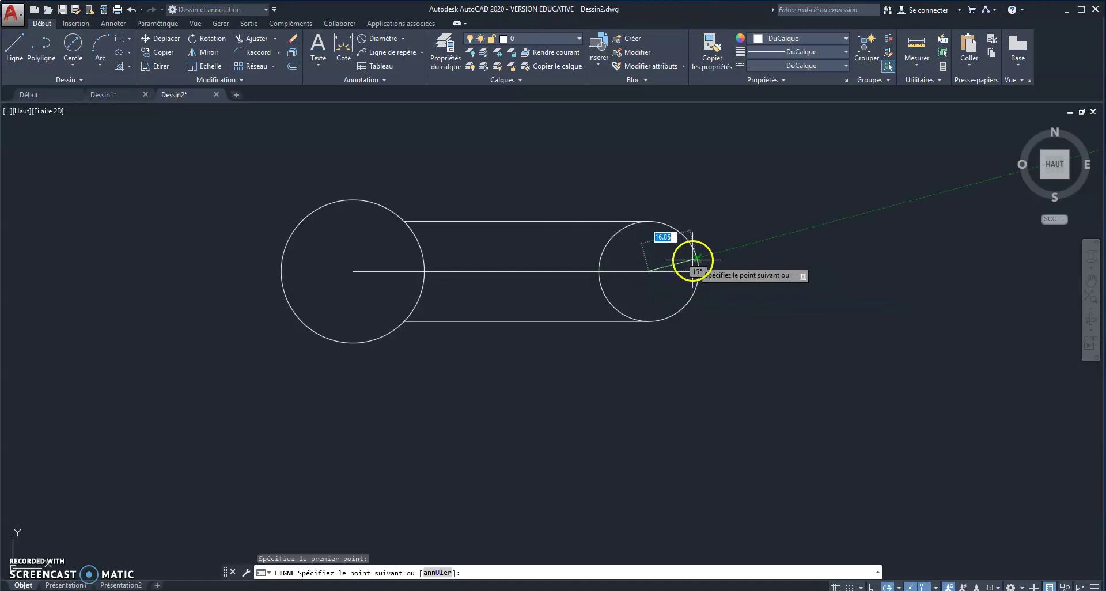
left_click(698, 260)
key("Escape")
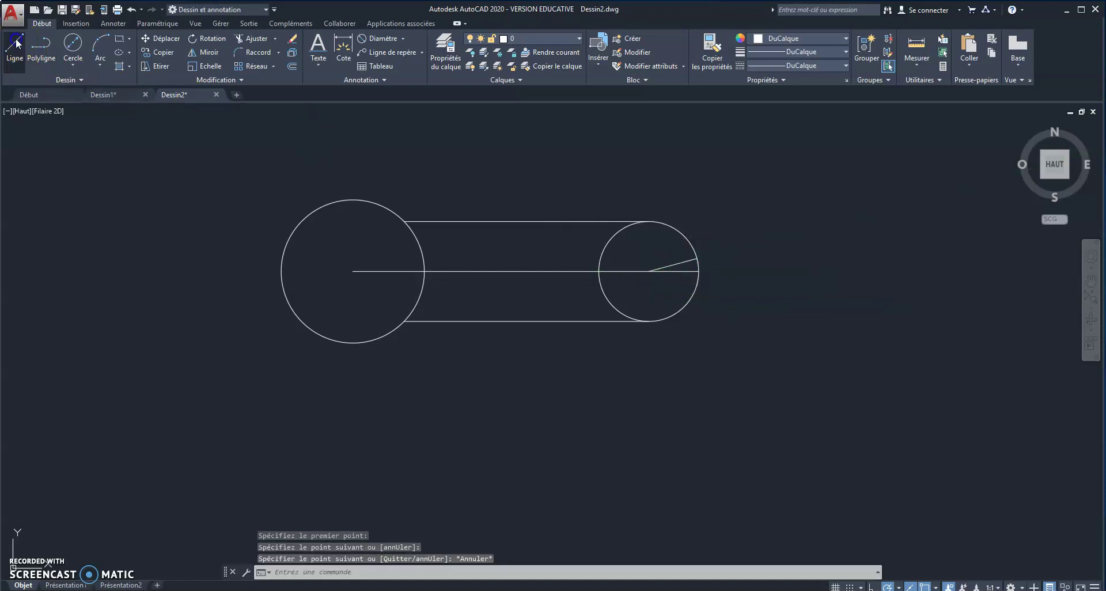
left_click(17, 42)
left_click(649, 272)
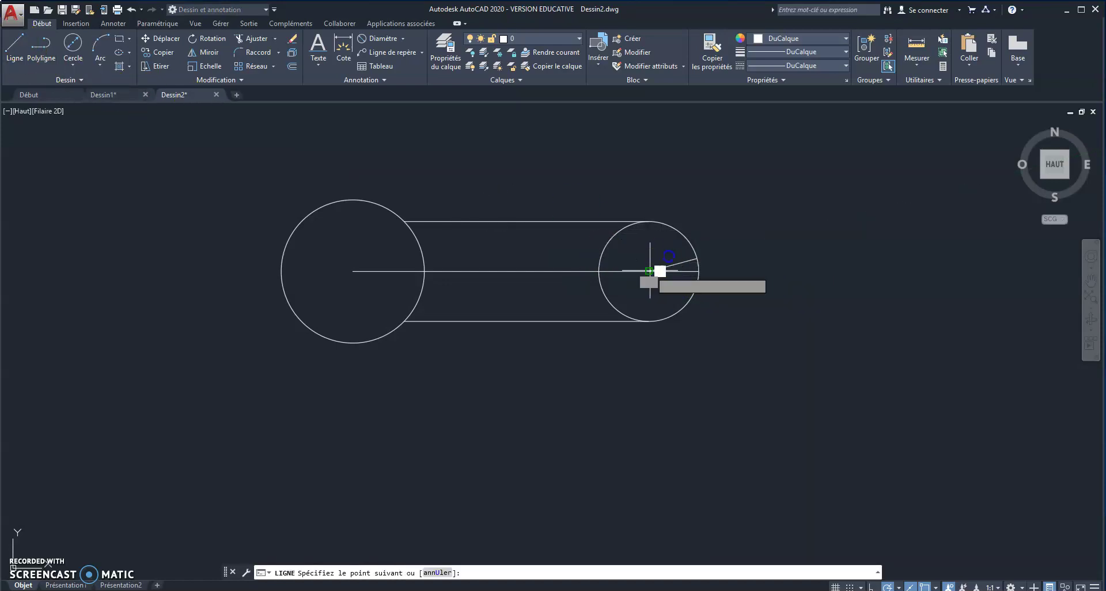
left_click(688, 247)
key("Escape")
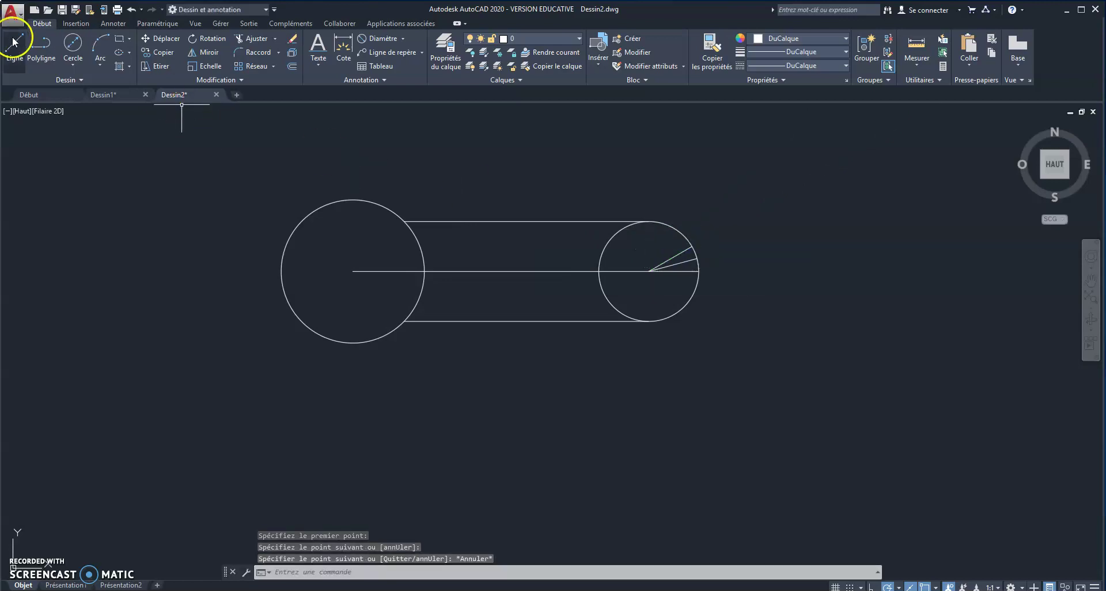
Step: Draw two more radius lines from the small circle's centre to its circumference at 45° and 60°
left_click(14, 42)
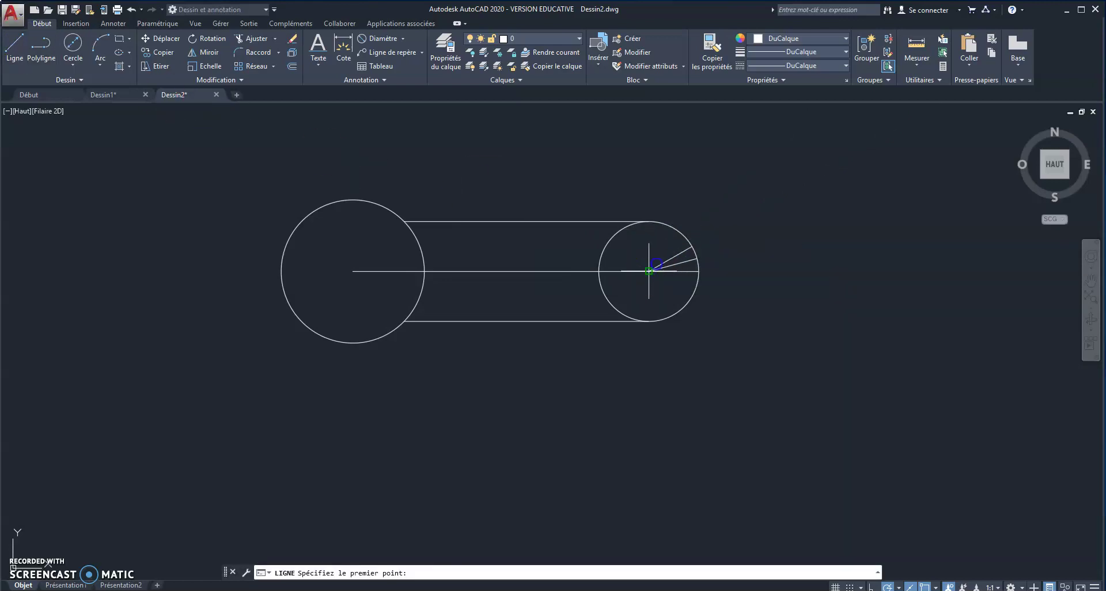
left_click(649, 272)
left_click(684, 235)
key("Escape")
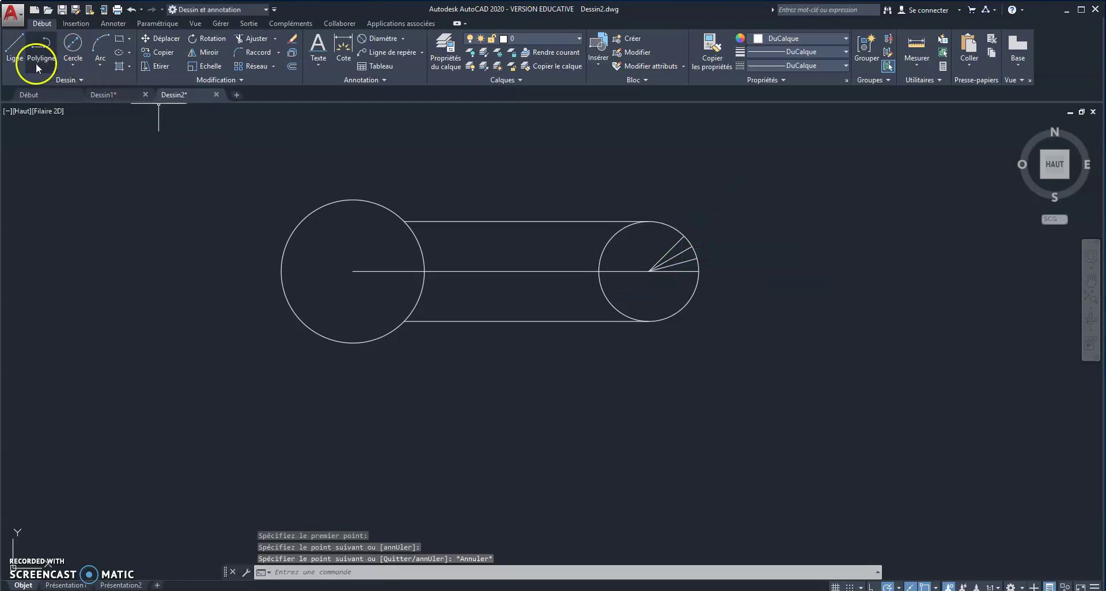
left_click(17, 44)
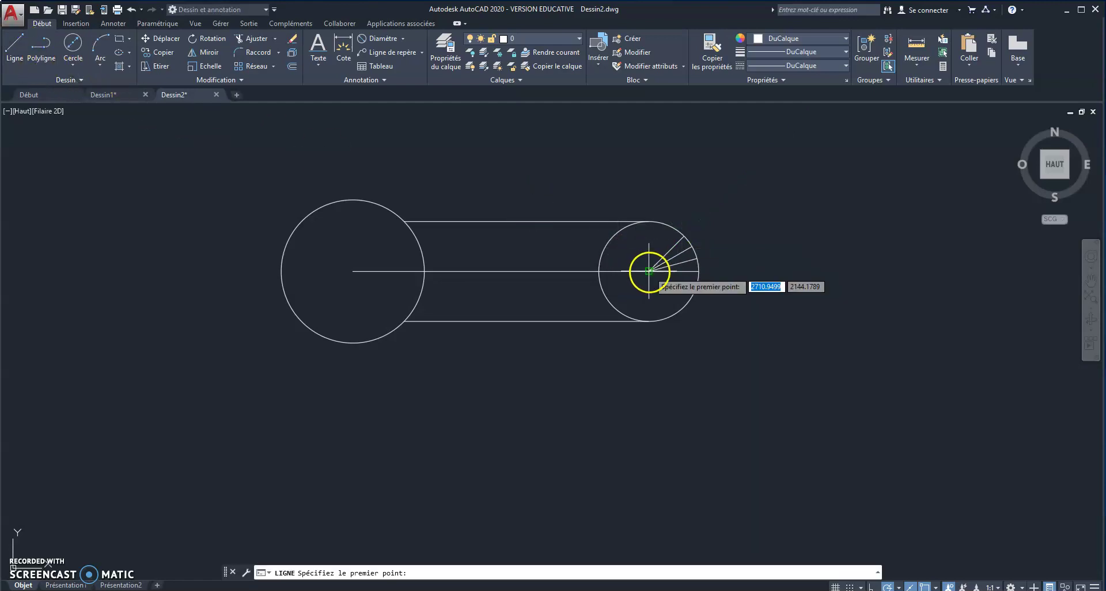
left_click(649, 271)
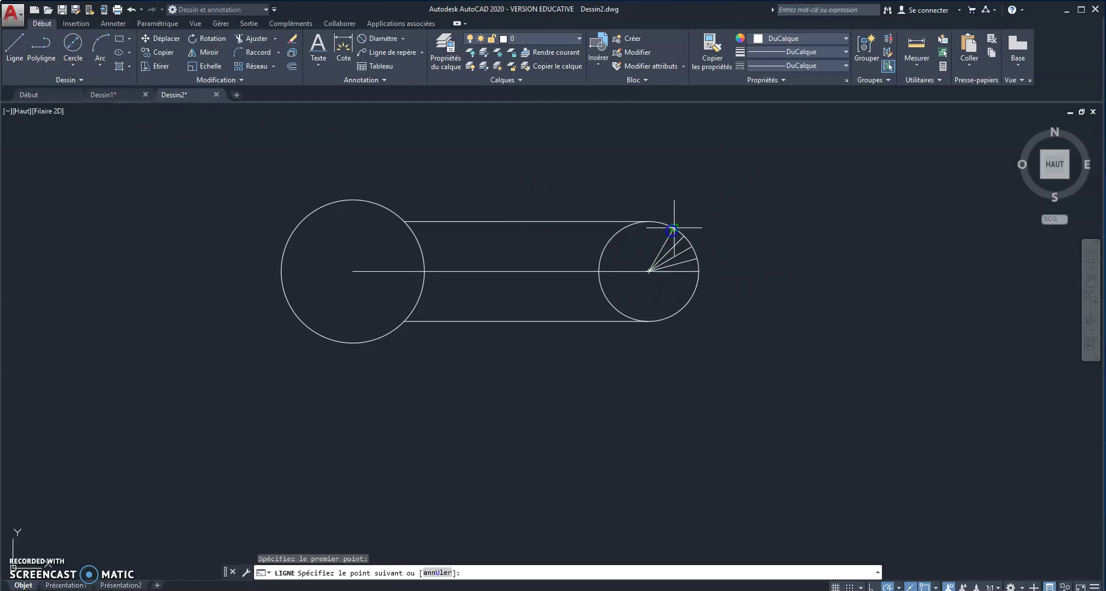
left_click(674, 228)
key("Escape")
Step: Complete the upper-right quarter of the small circle with radius lines from its centre at 75° and 90°
left_click(17, 46)
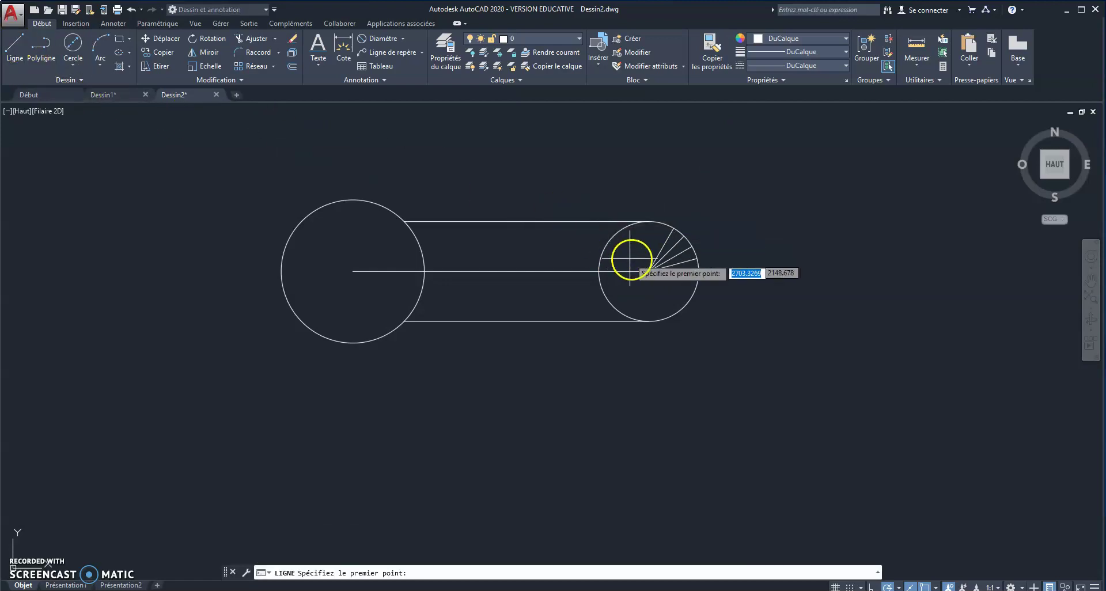
left_click(648, 271)
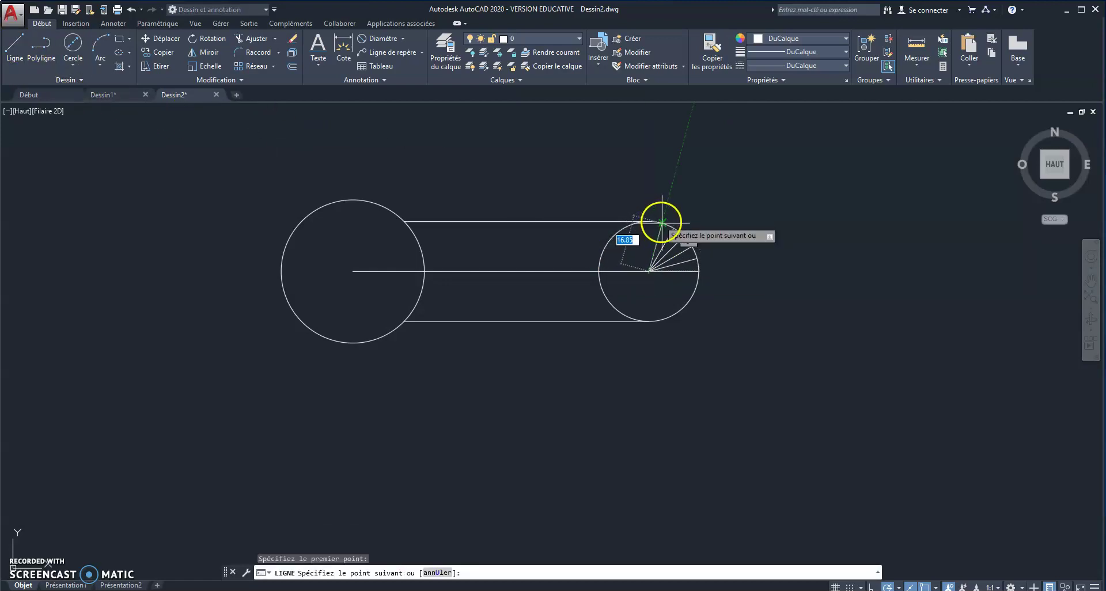
left_click(658, 207)
key("Escape")
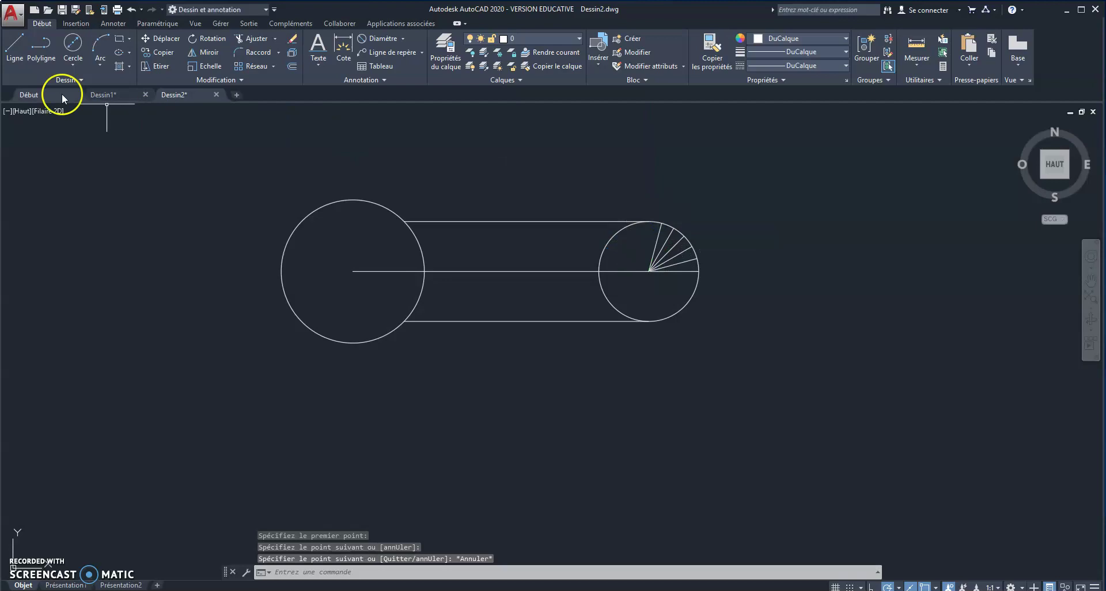
left_click(15, 46)
left_click(648, 271)
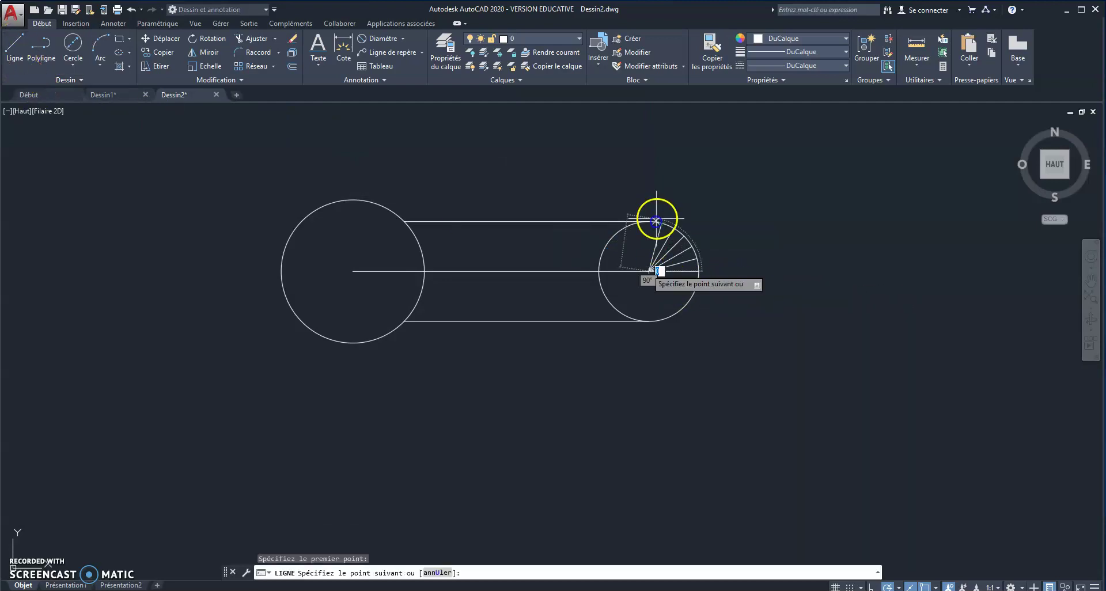
left_click(646, 221)
key("Escape")
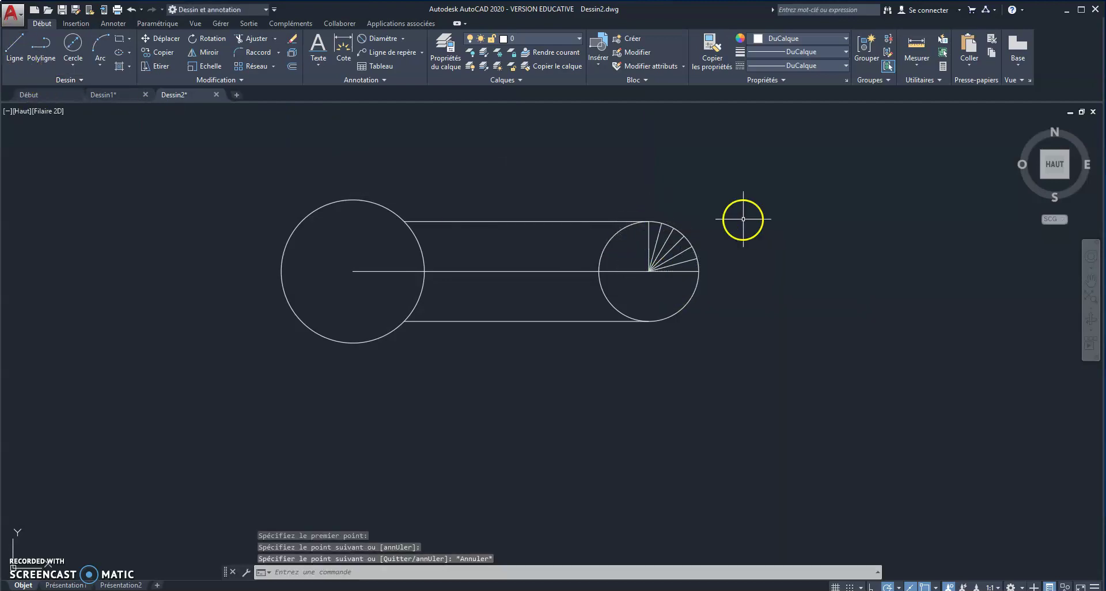
Step: Draw horizontal projection lines from the outer ends of the 75° and 60° radii to the large circle
scroll(701, 252, "up", 2)
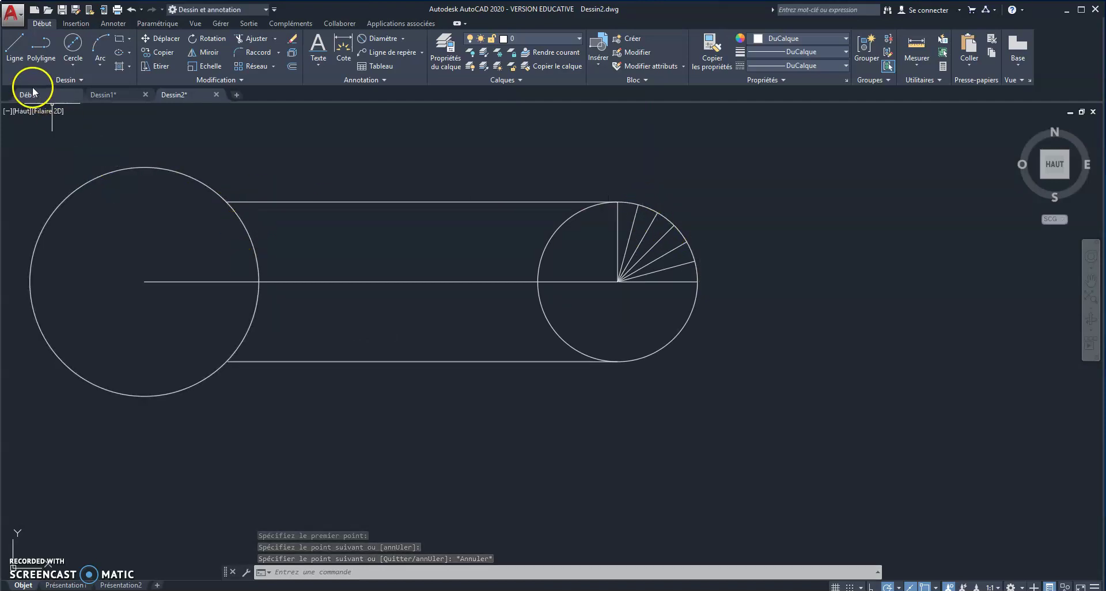
left_click(14, 47)
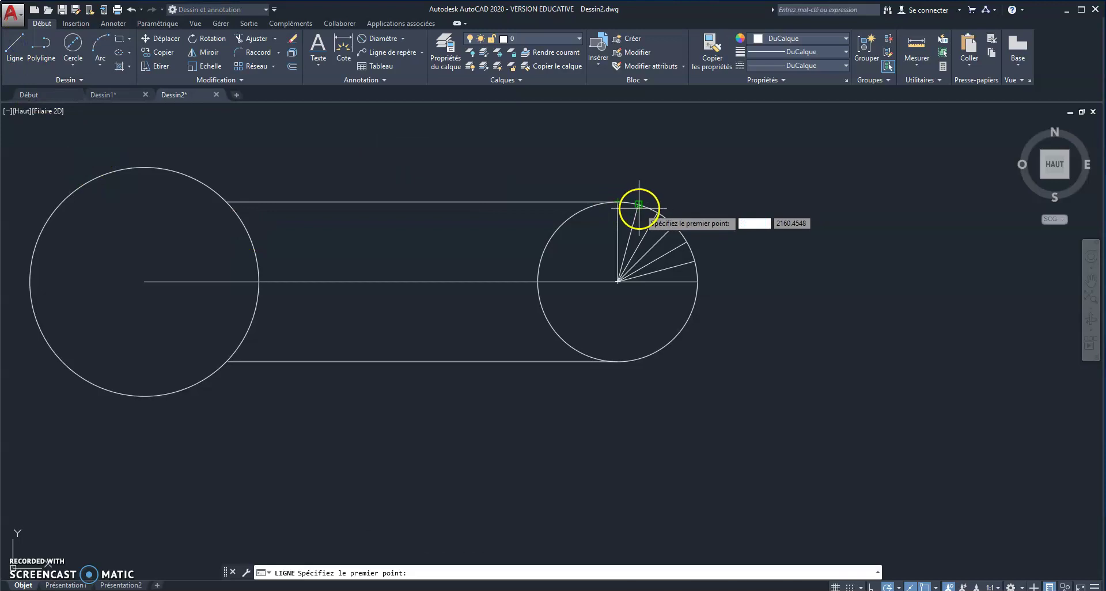
left_click(637, 204)
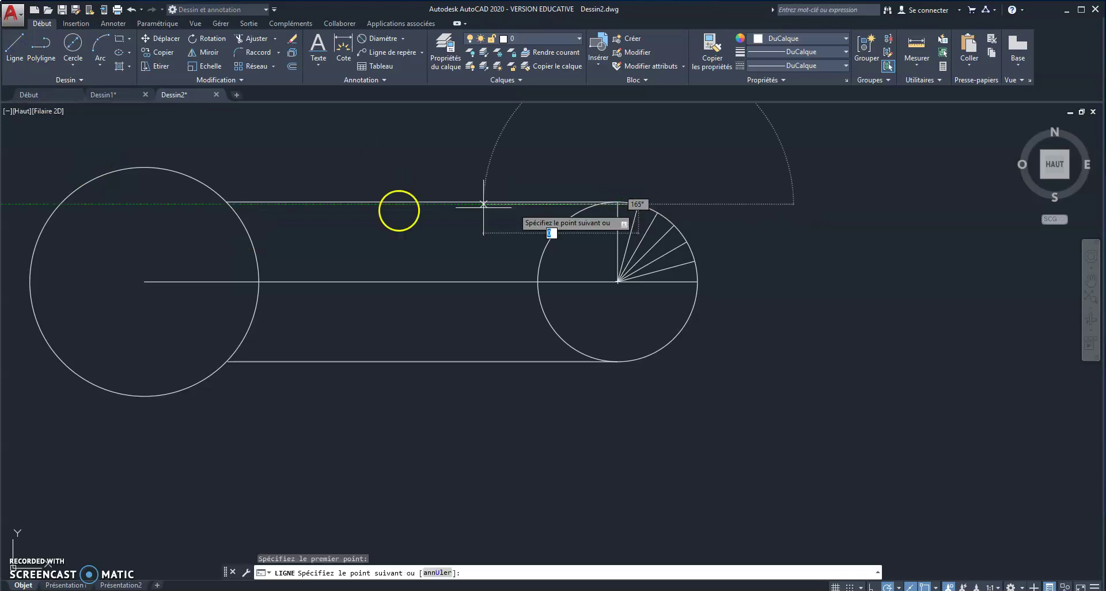
left_click(229, 204)
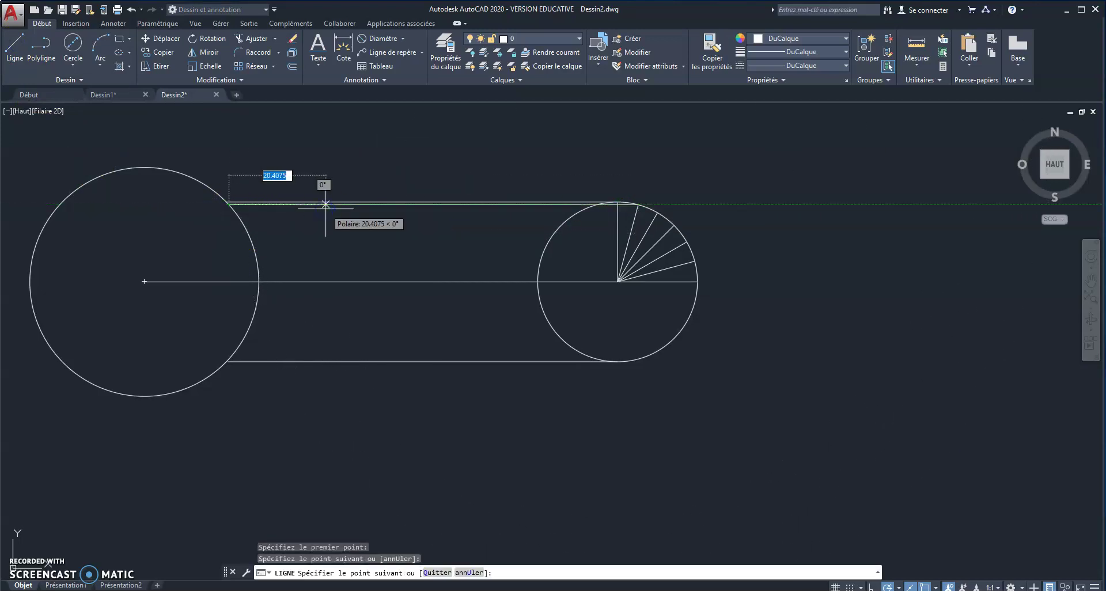
key("Escape")
left_click(18, 57)
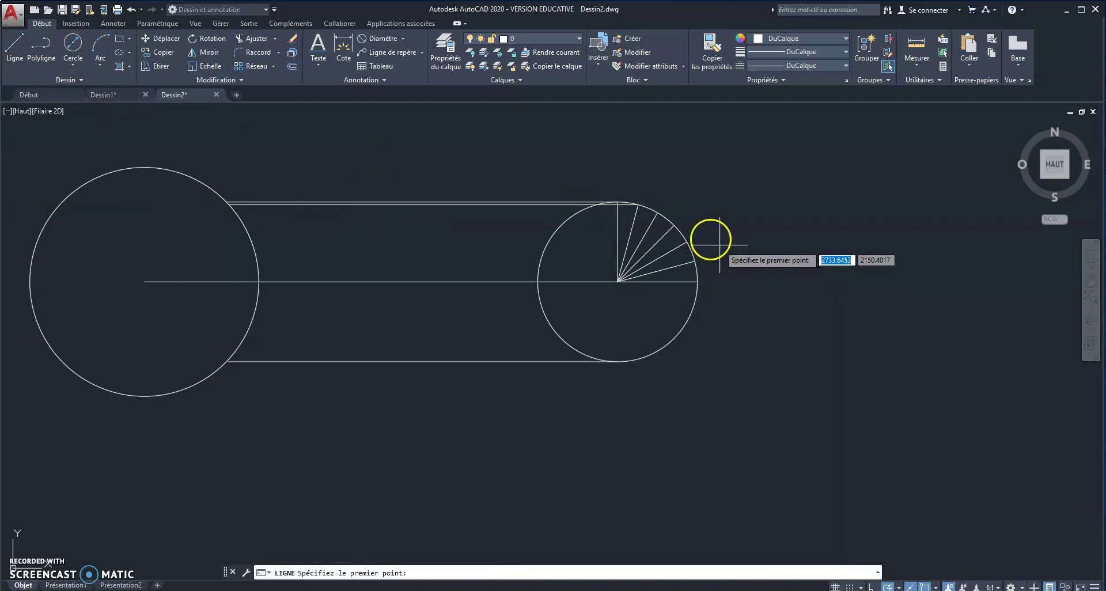
left_click(657, 213)
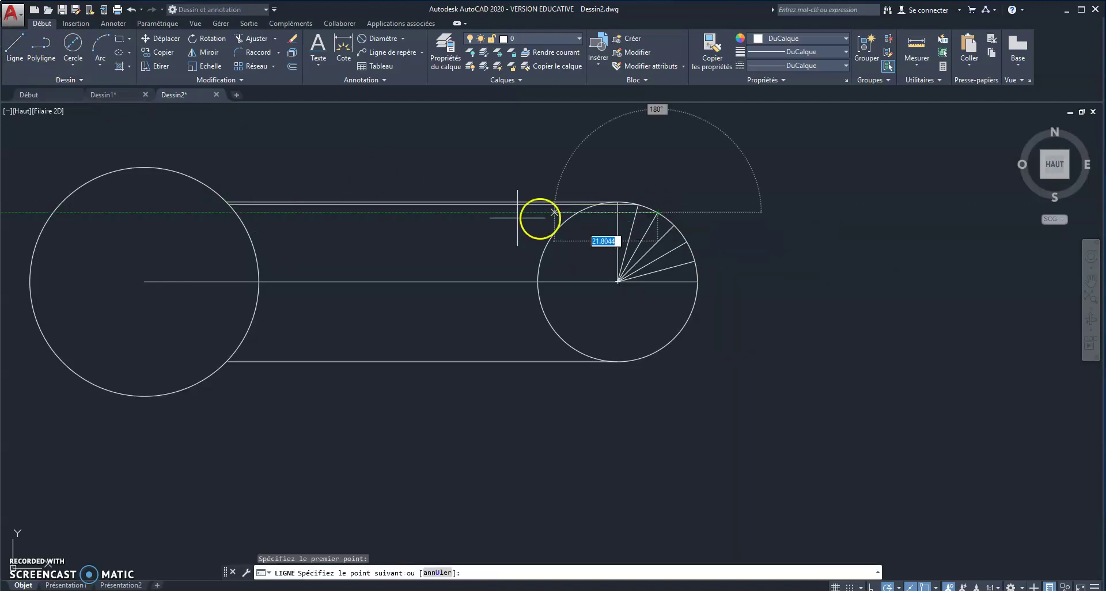
left_click(235, 212)
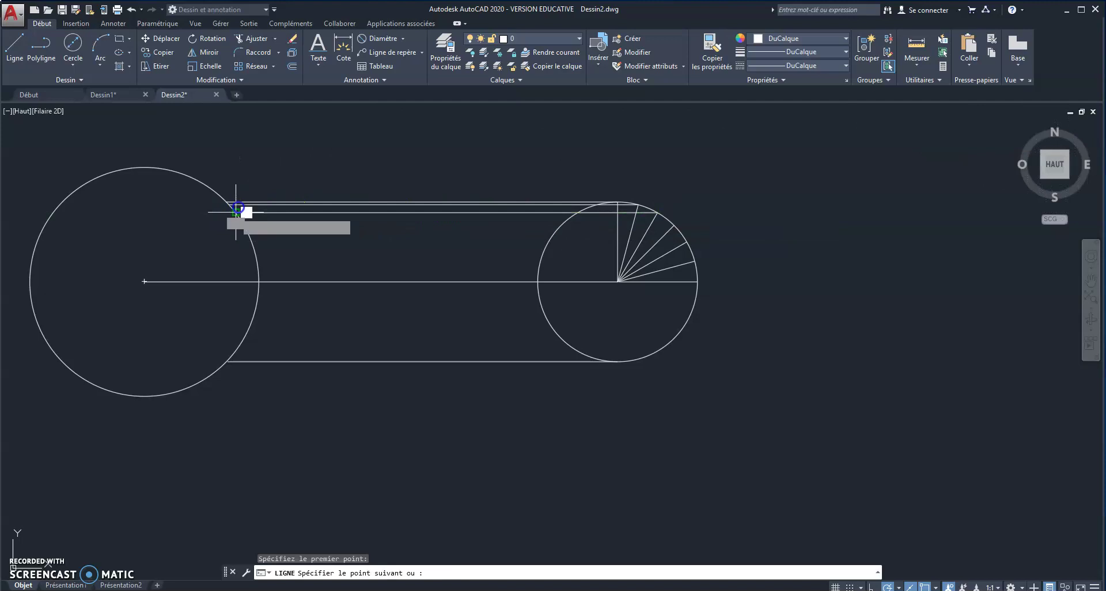
key("Escape")
Step: Draw horizontal projection lines from the outer ends of the 45° and 30° radii to the large circle
left_click(13, 51)
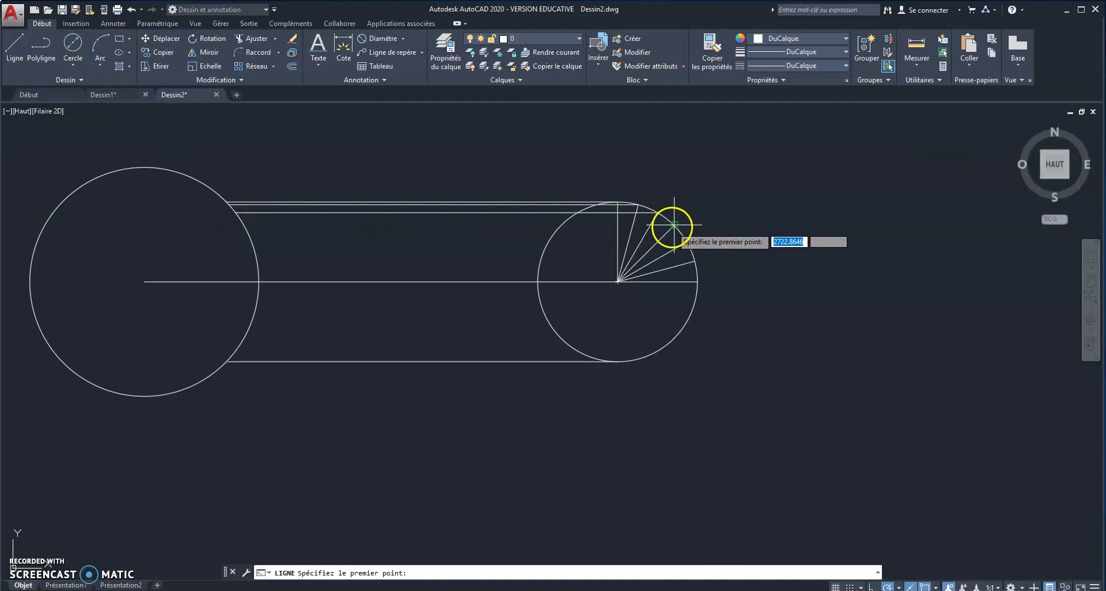
left_click(672, 225)
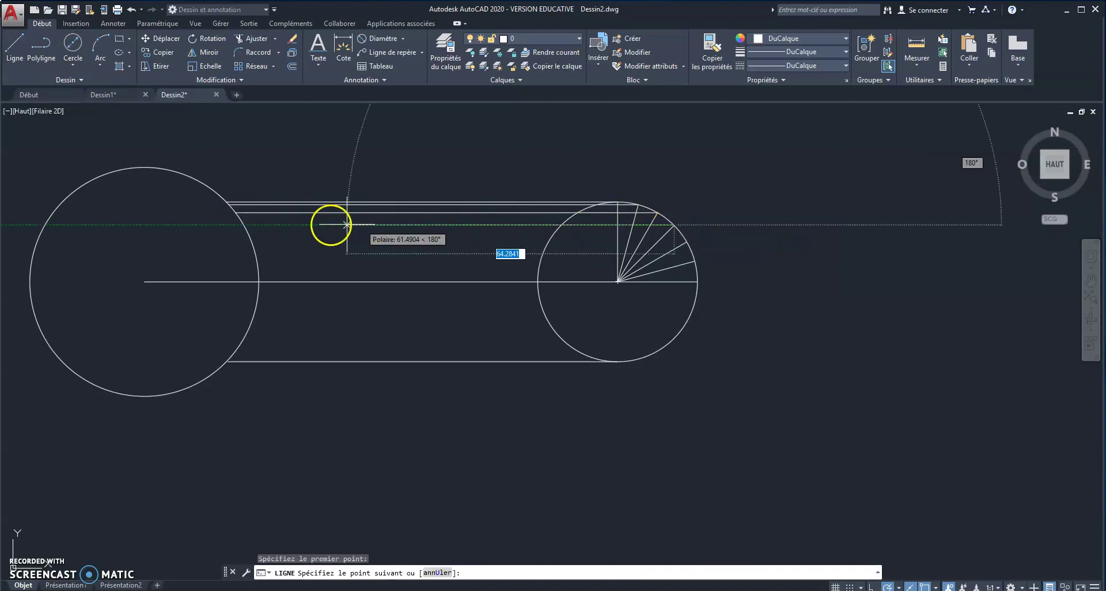
left_click(244, 226)
key("Escape")
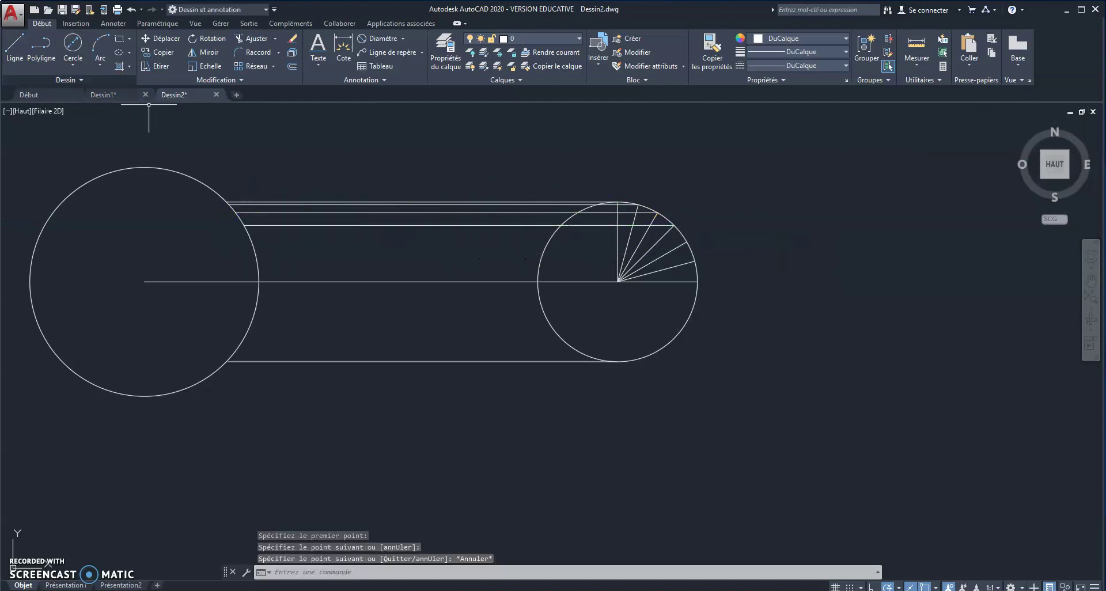
left_click(13, 45)
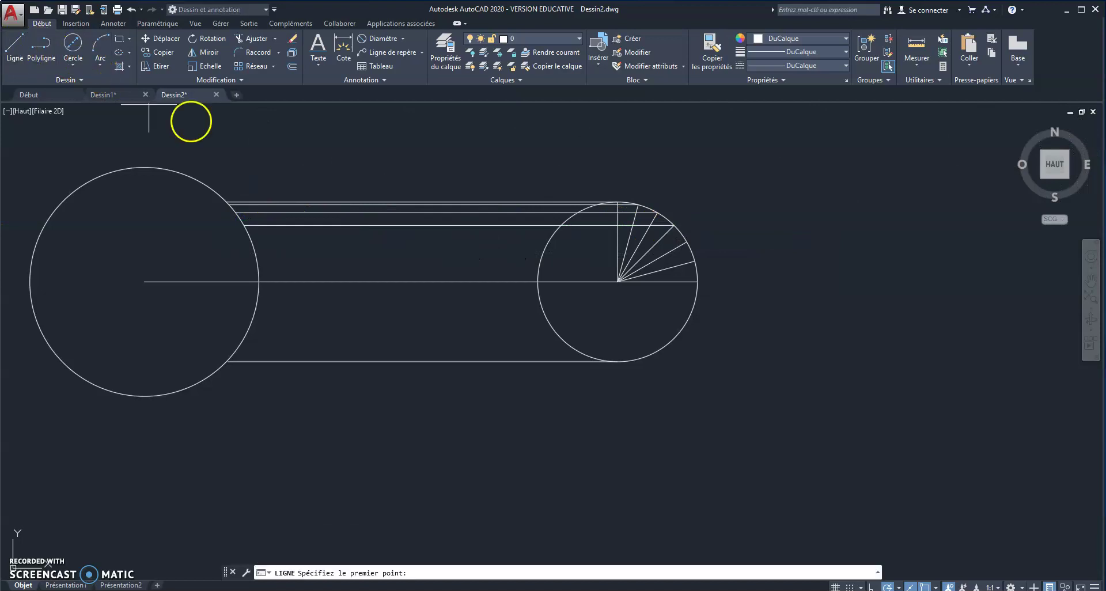
left_click(686, 242)
left_click(252, 241)
key("Escape")
Step: Draw a horizontal projection line from the outer end of the 15° radius to the large circle
left_click(21, 49)
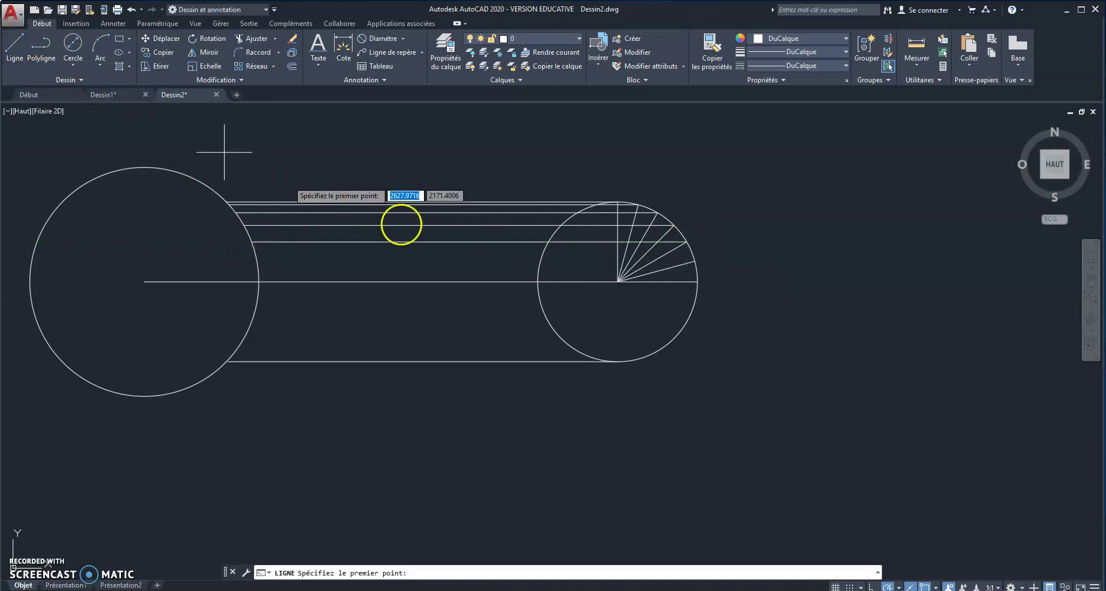
left_click(694, 261)
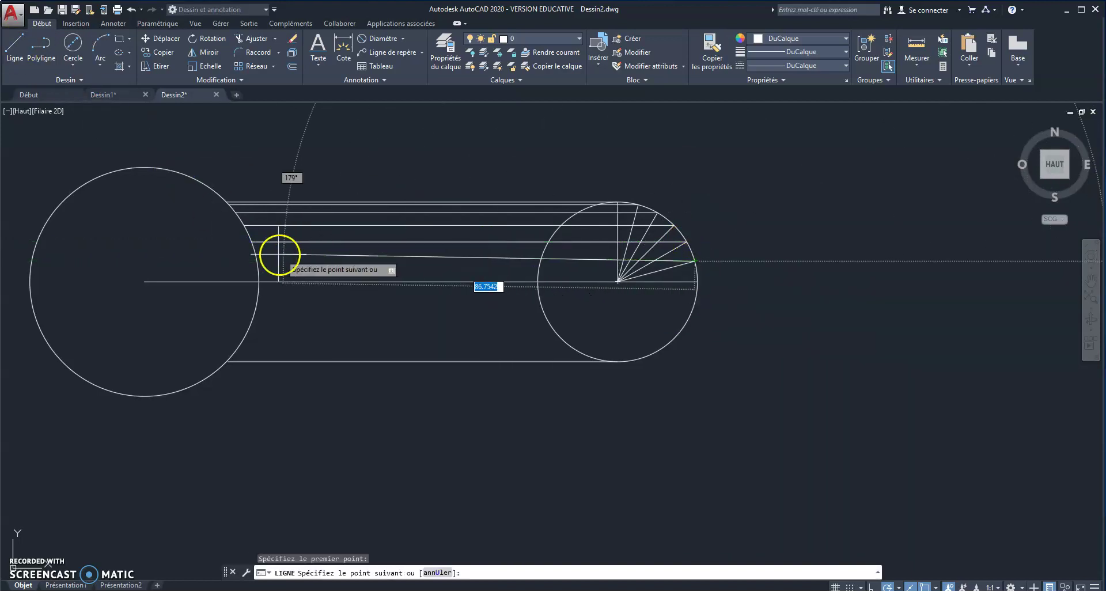
left_click(257, 260)
key("Escape")
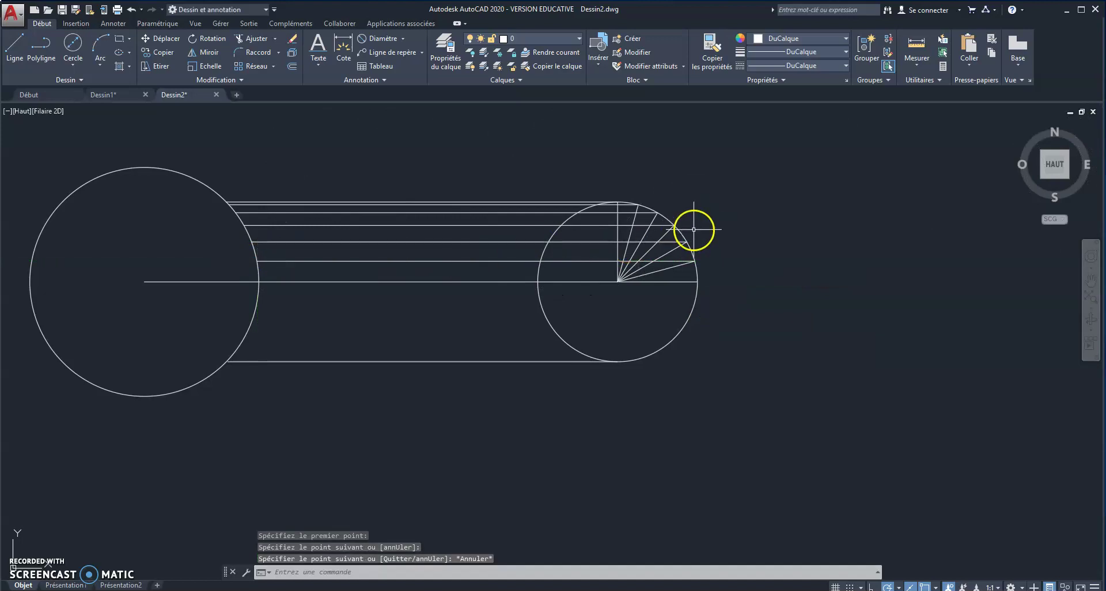
Step: Stretch the small circle's vertical radius from its centre down to the bottom quadrant to form a full vertical diameter
scroll(707, 233, "up", 2)
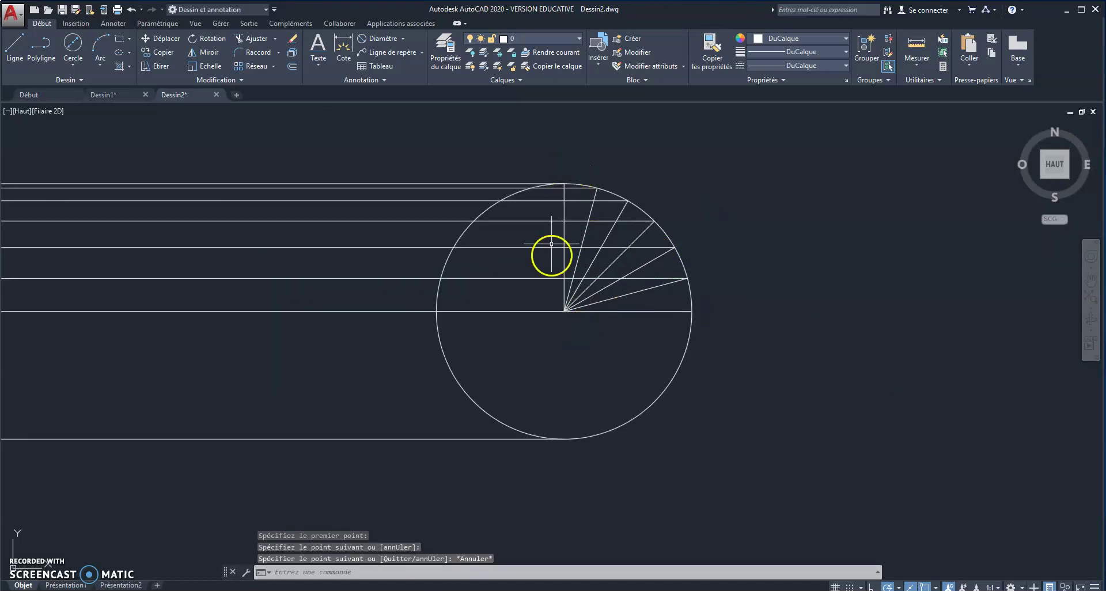
left_click(565, 212)
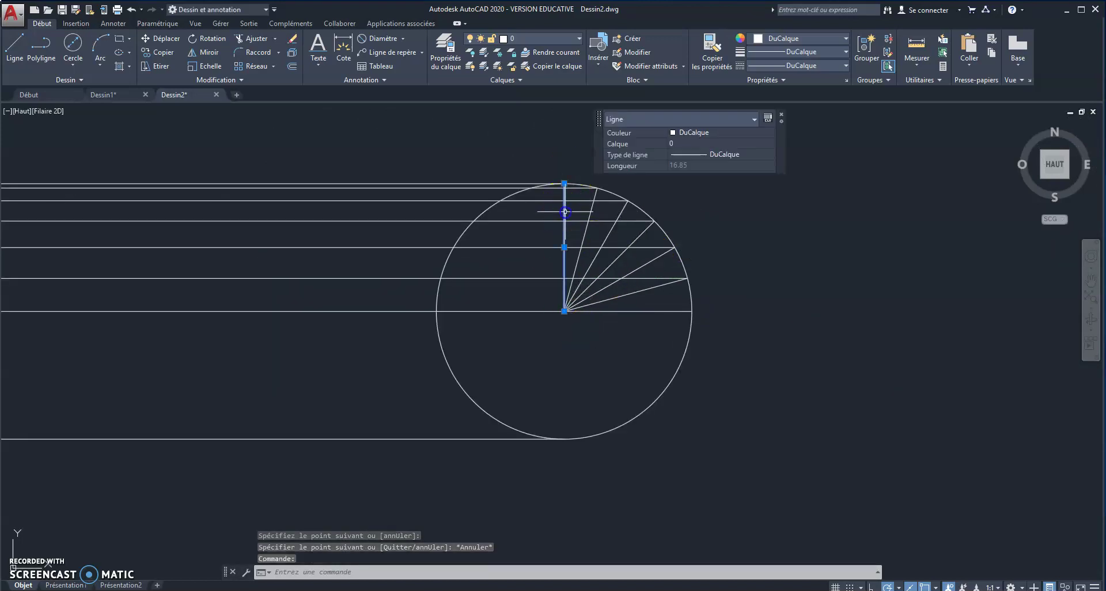
left_click(564, 311)
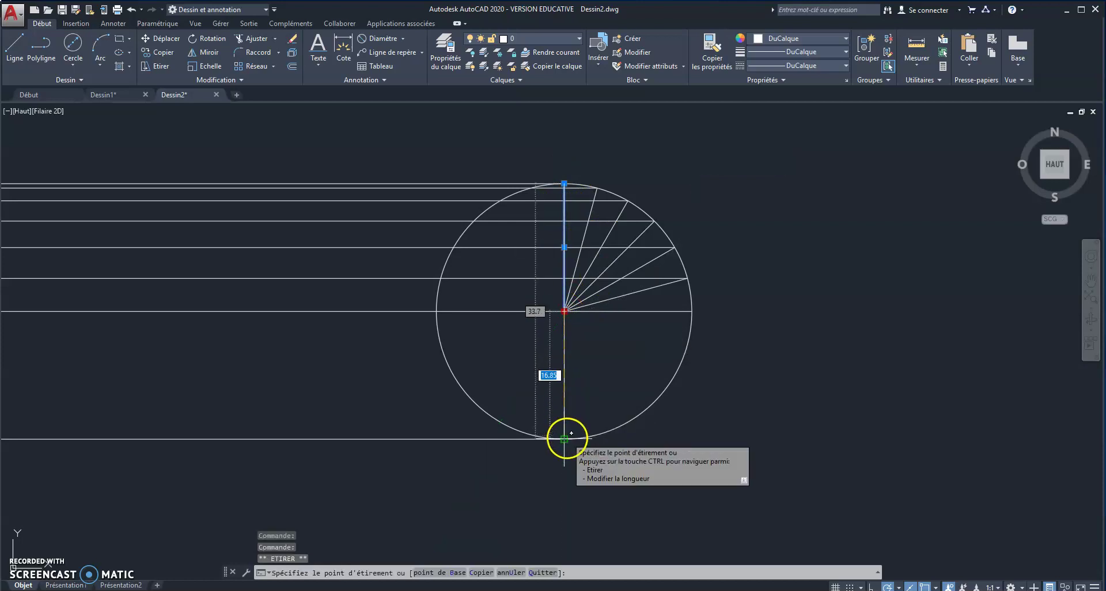
left_click(565, 437)
key("Escape")
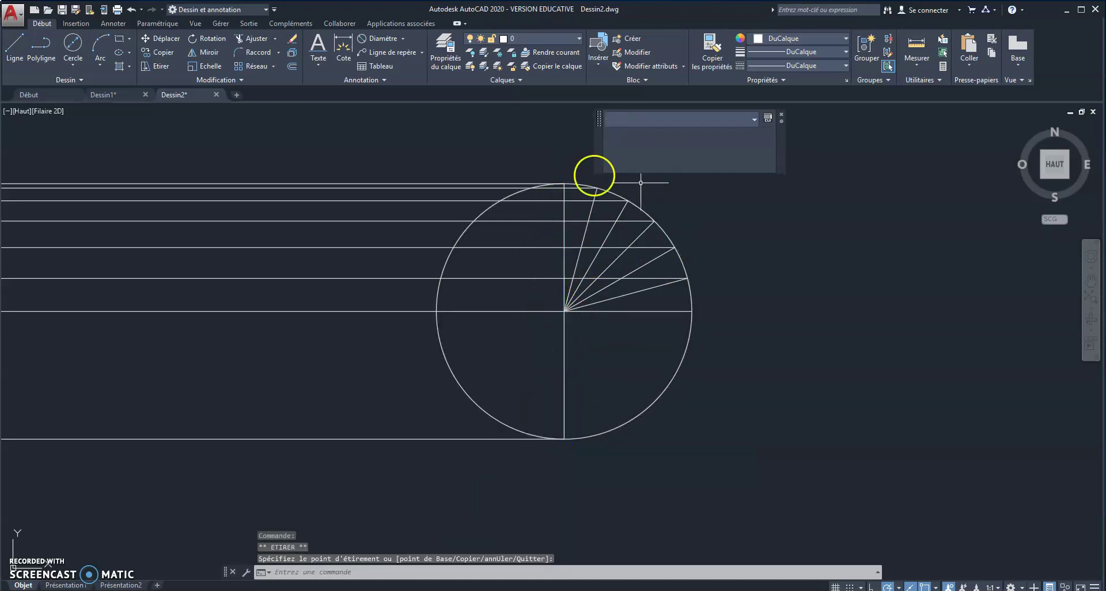
key("Escape")
Step: Shorten the 15° and 30° horizontal projection lines so their outer ends stop on the small circle's vertical diameter
scroll(442, 393, "down", 2)
mouse_move(440, 390)
middle_mouse_down()
mouse_move(452, 346)
mouse_move(511, 350)
middle_mouse_up()
scroll(511, 350, "up", 2)
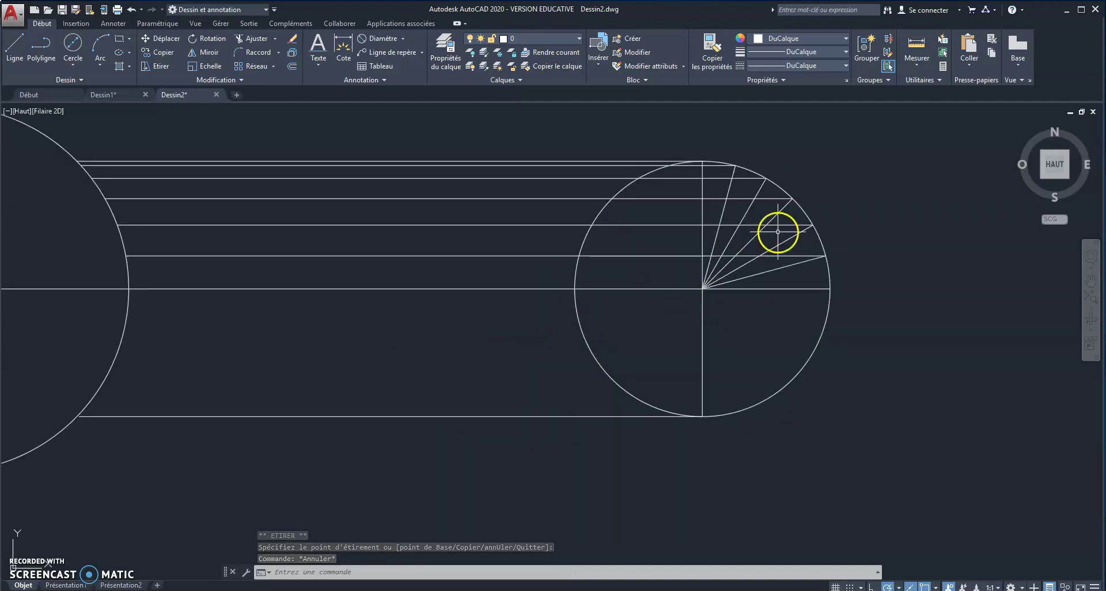
left_click(806, 255)
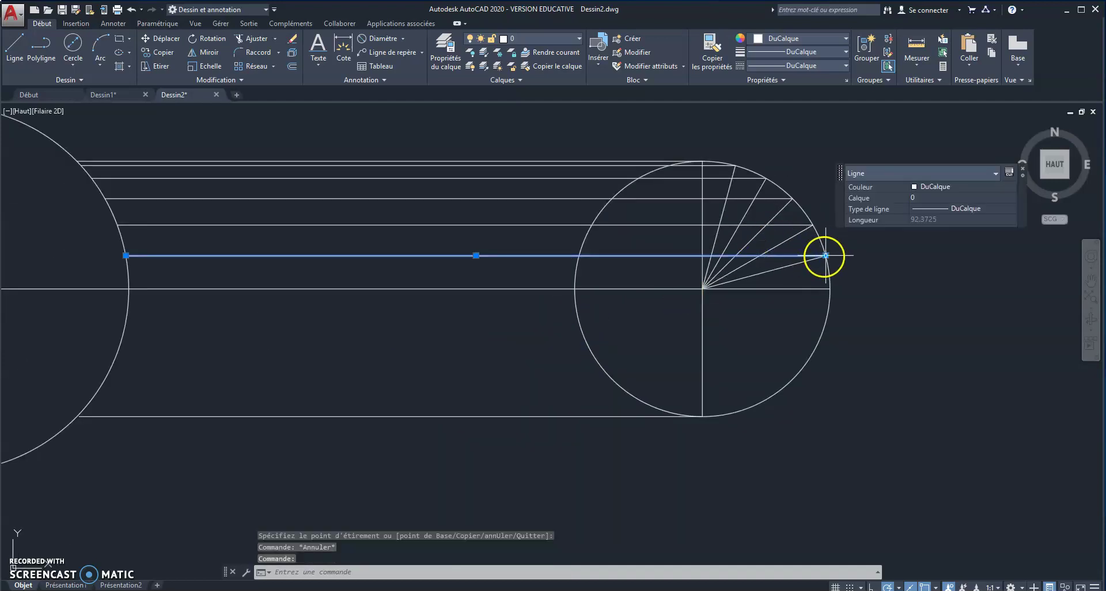
left_click(825, 255)
left_click(702, 255)
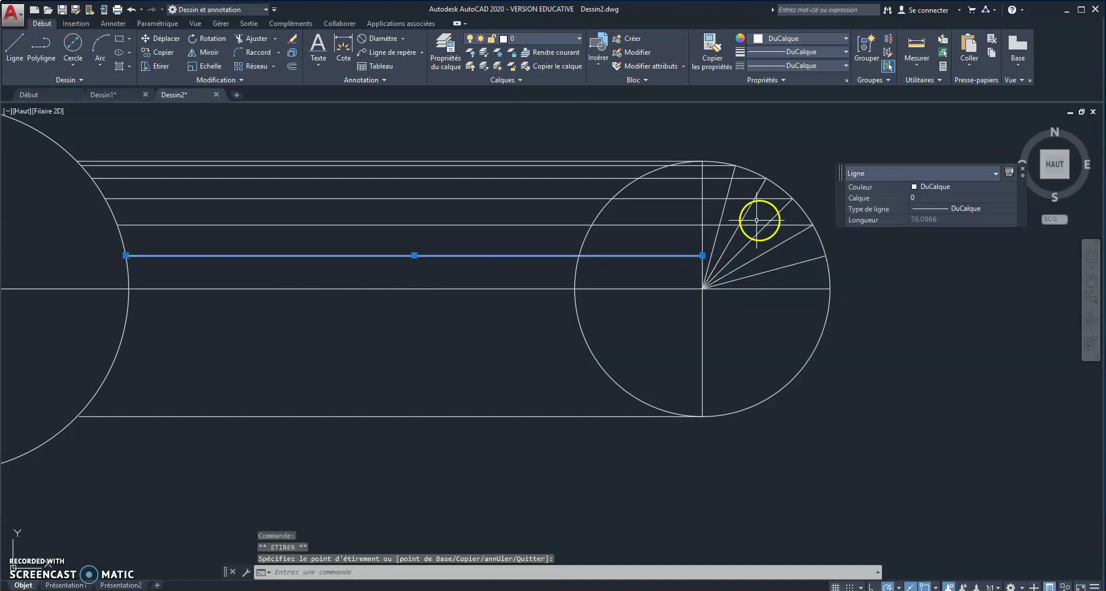
left_click(781, 225)
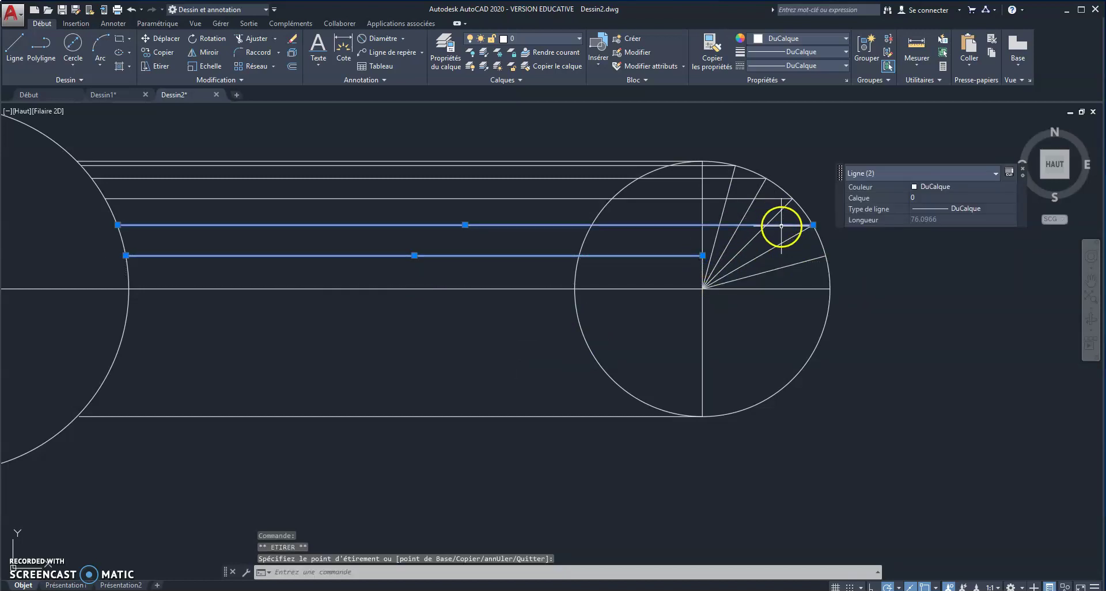
left_click(813, 225)
left_click(703, 224)
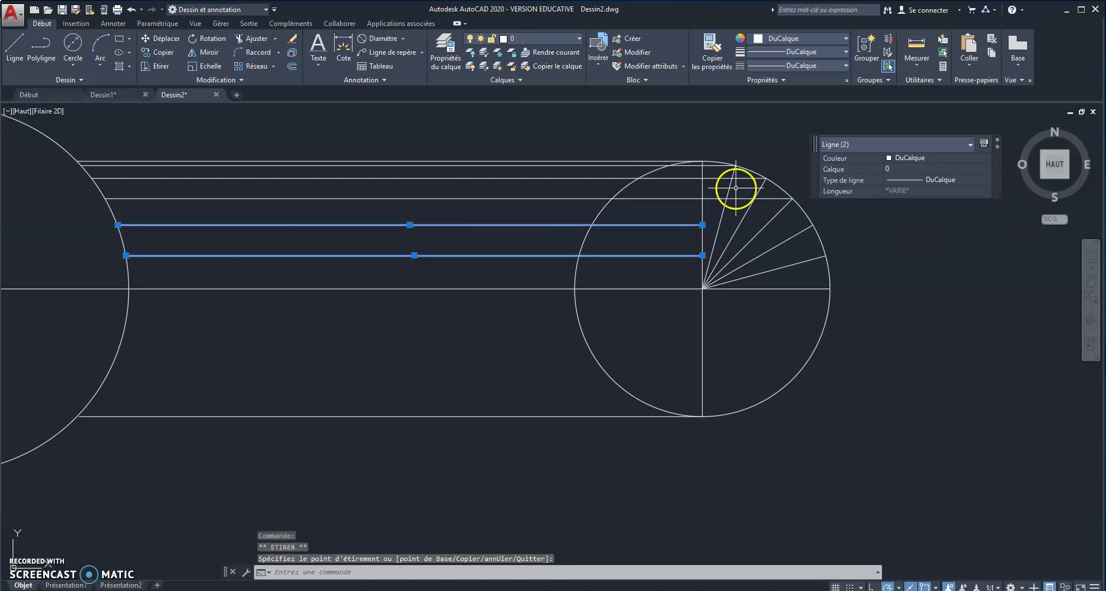
Step: Shorten the 45°, 60° and 75° horizontal projection lines so their outer ends stop on the small circle's vertical diameter
left_click(792, 198)
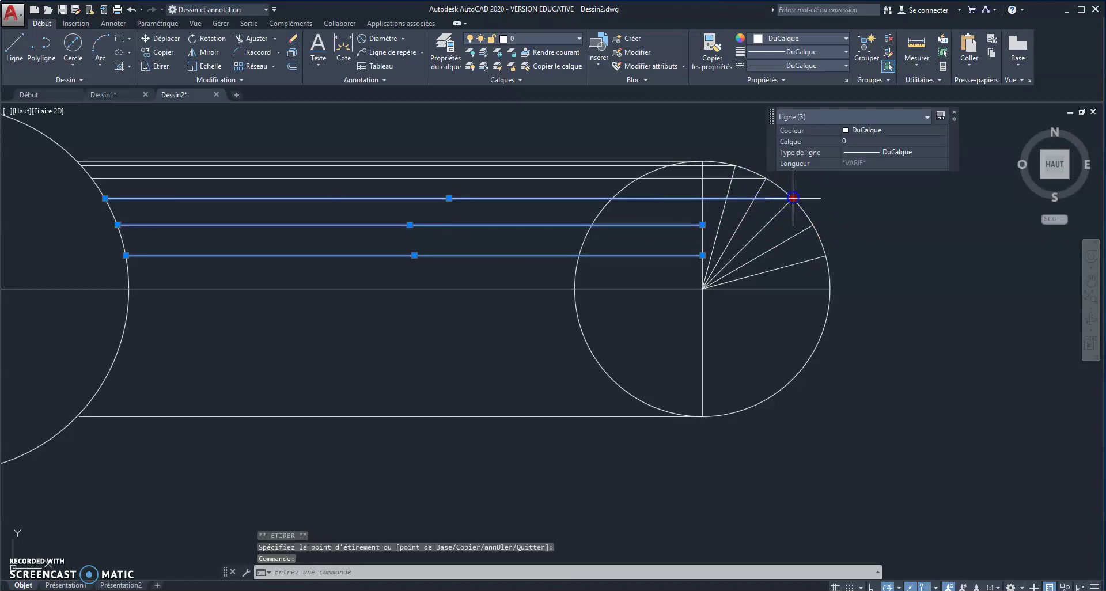
left_click(793, 198)
left_click(702, 198)
left_click(716, 178)
left_click(765, 178)
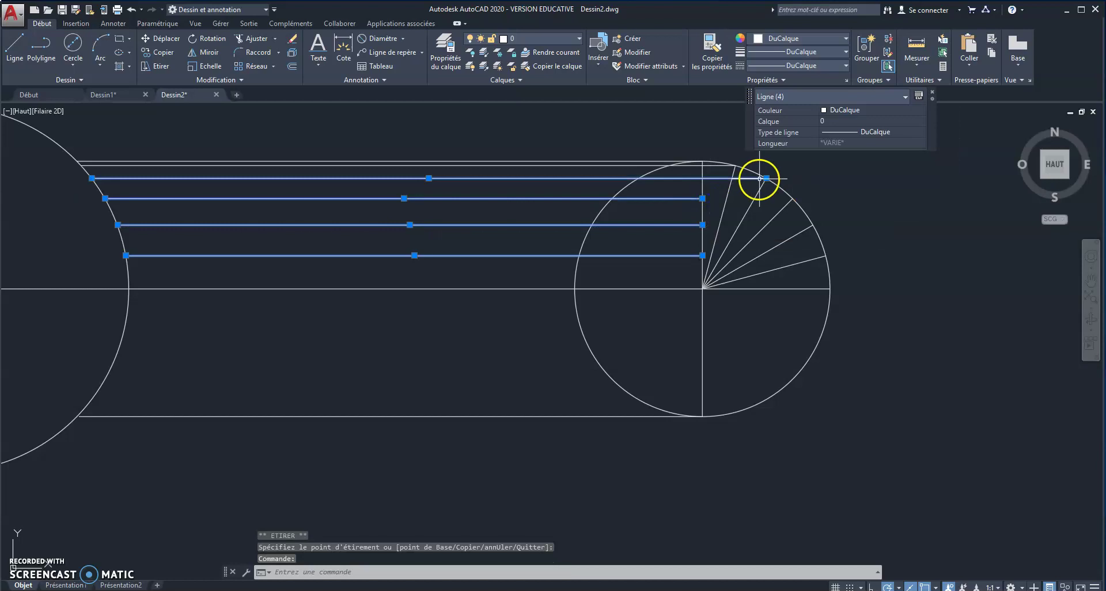
left_click(712, 178)
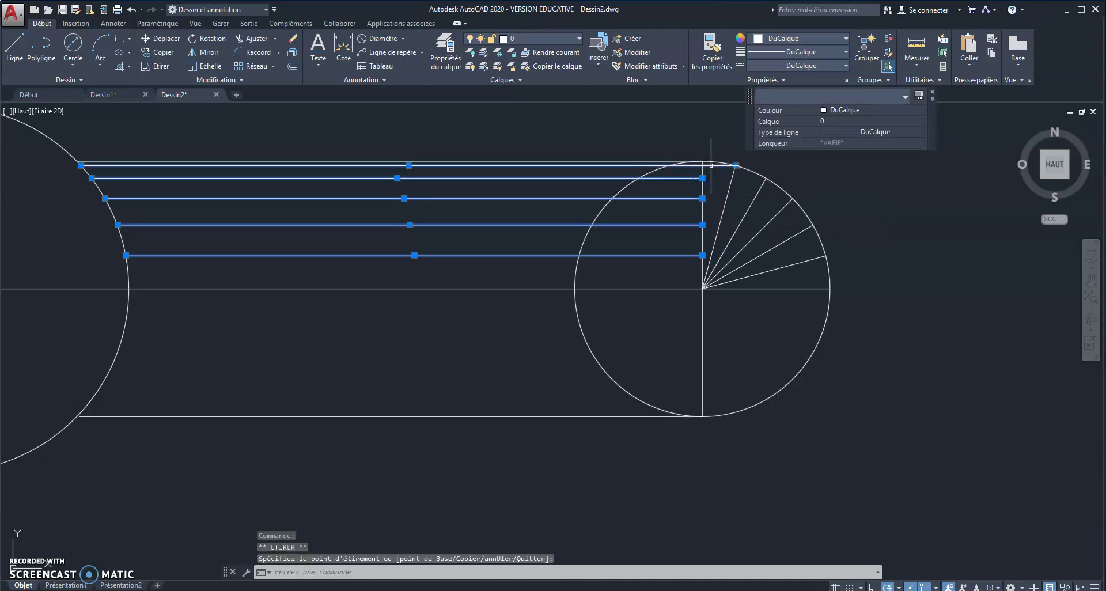
left_click(717, 166)
left_click(735, 166)
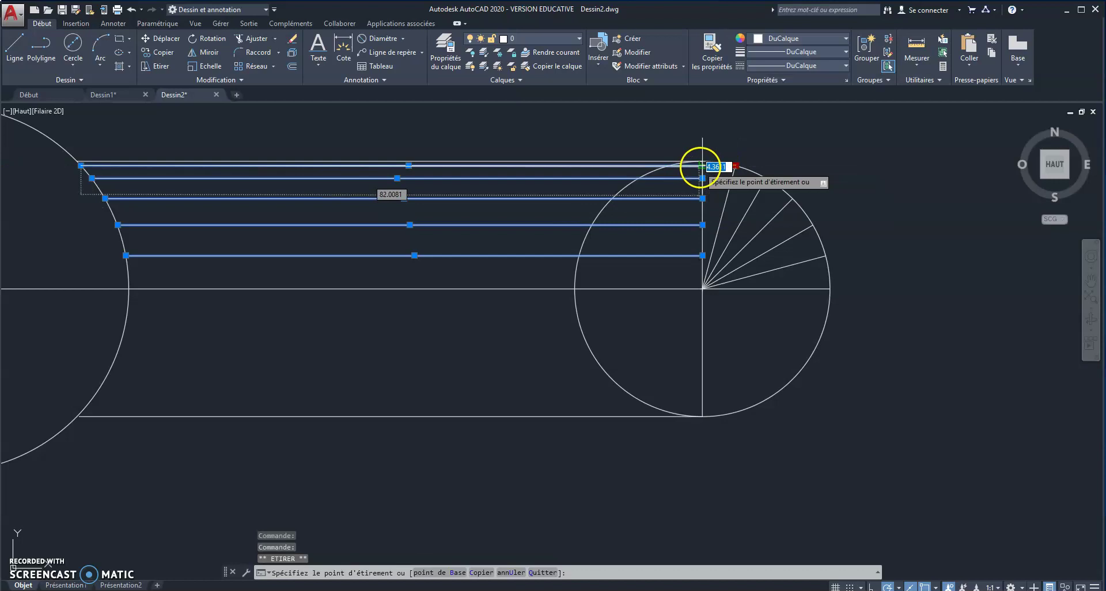
left_click(702, 166)
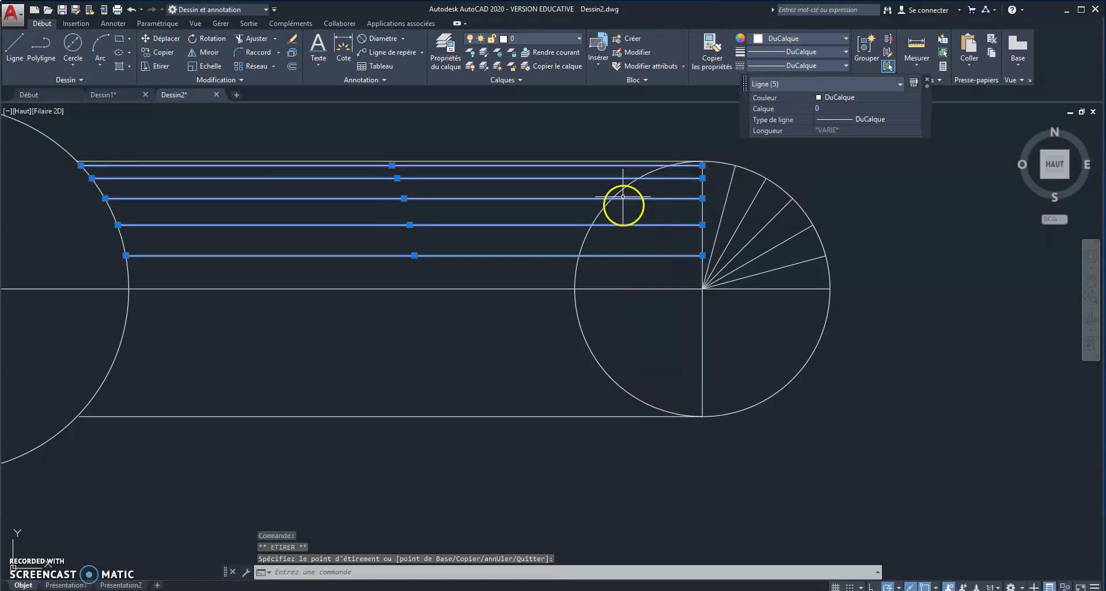
Step: Shorten the horizontal centre line so it starts at the large circle's right quadrant instead of its centre
left_click(82, 288)
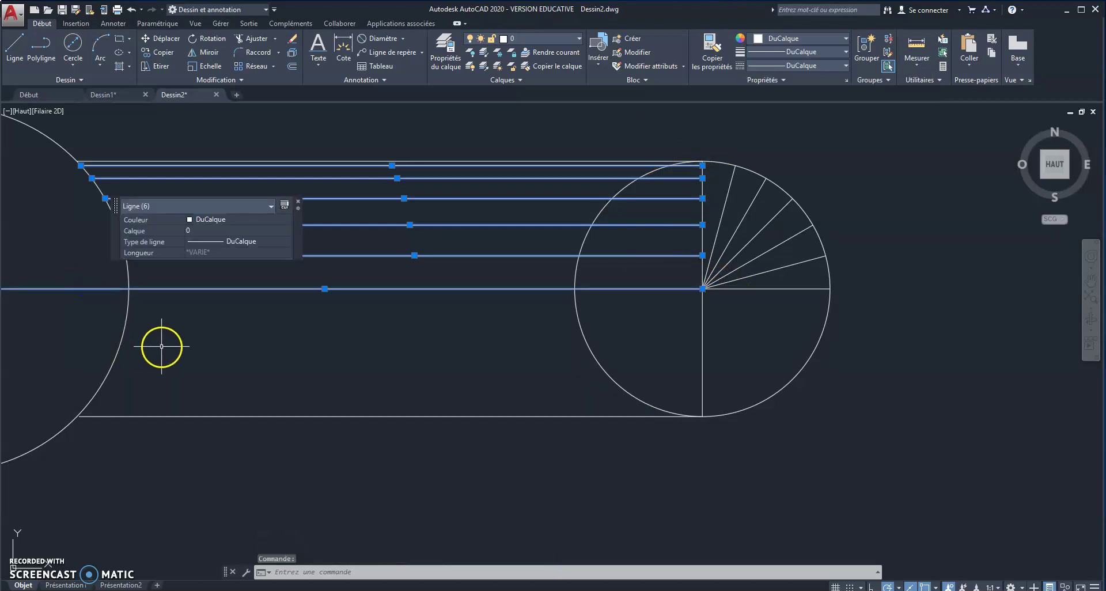
scroll(162, 346, "down", 2)
left_click(26, 306)
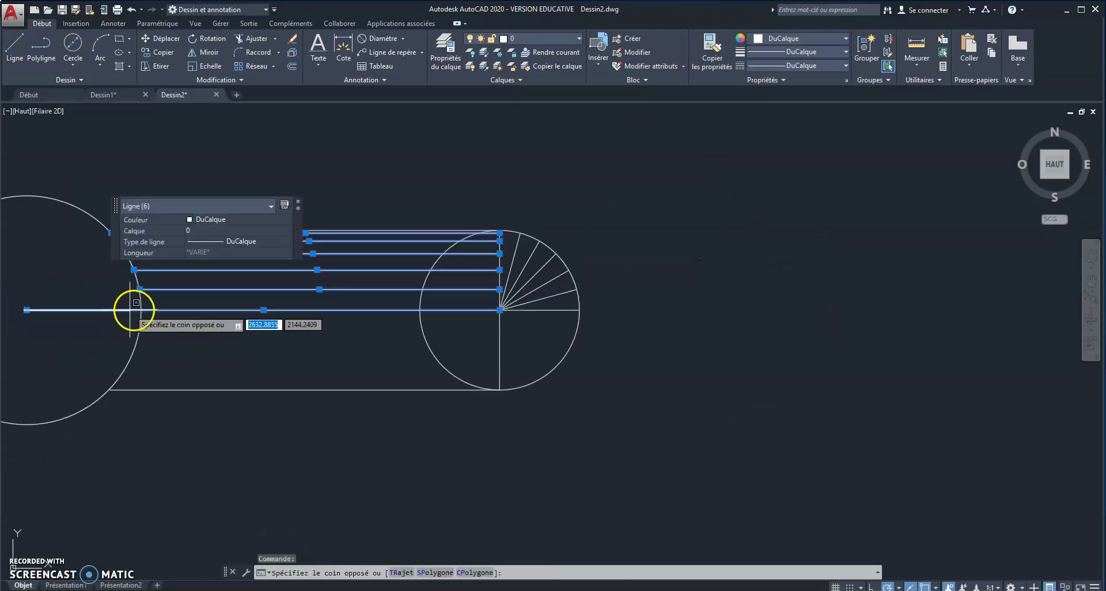
left_click(93, 311)
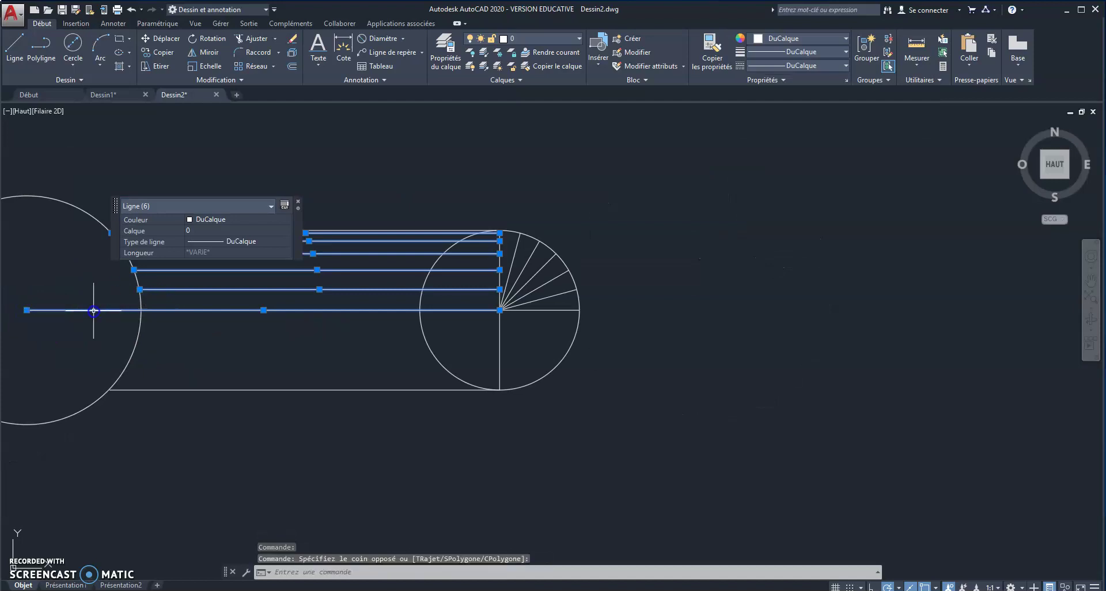
left_click(26, 310)
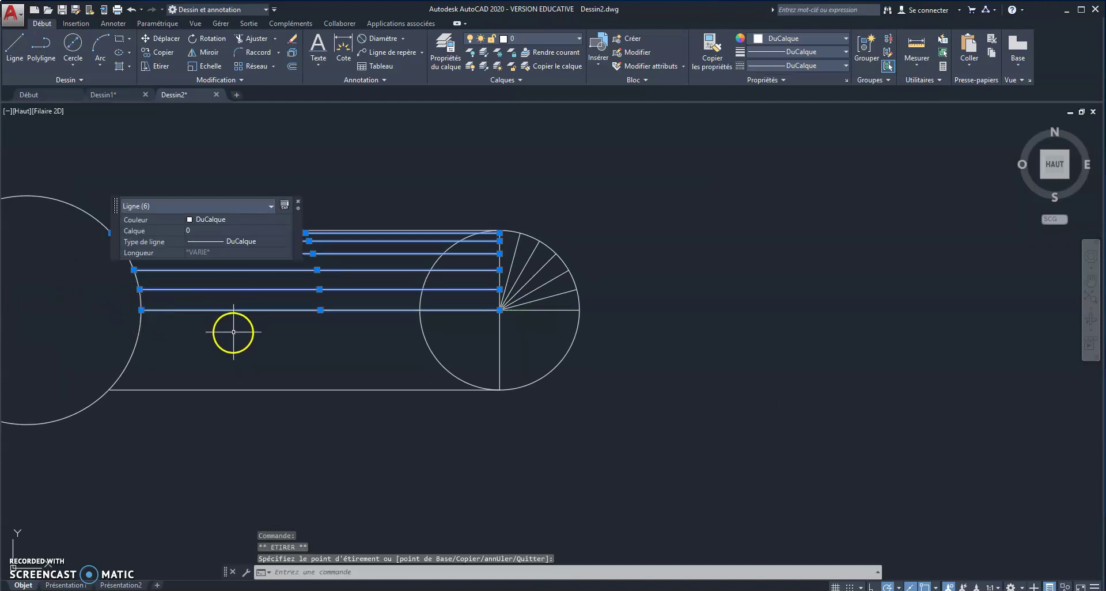
key("Escape")
middle_click_drag(247, 328, 353, 346)
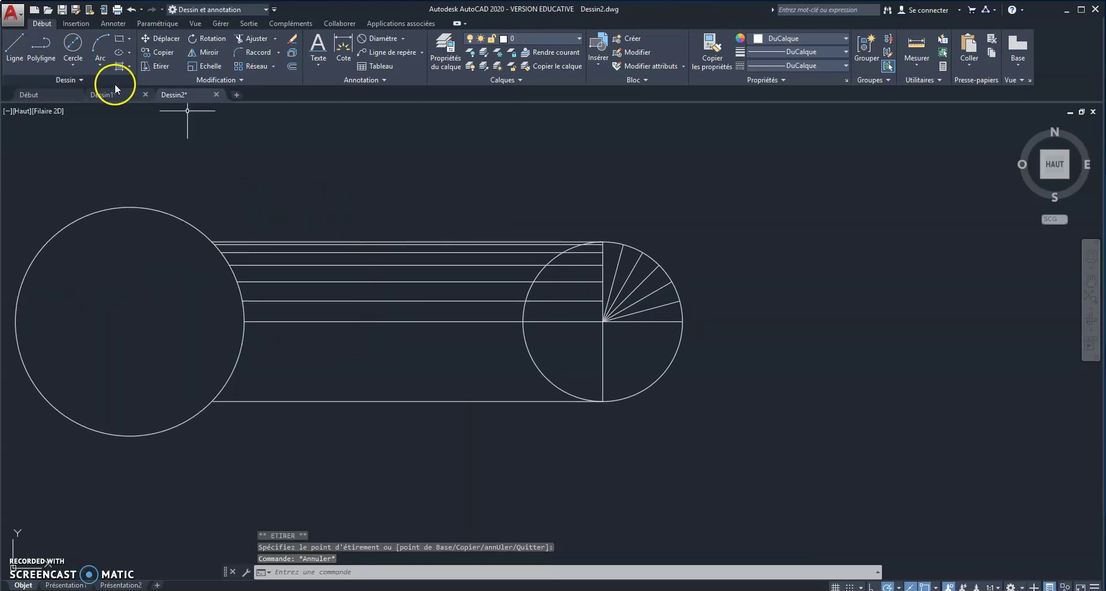
left_click(213, 50)
left_click(201, 232)
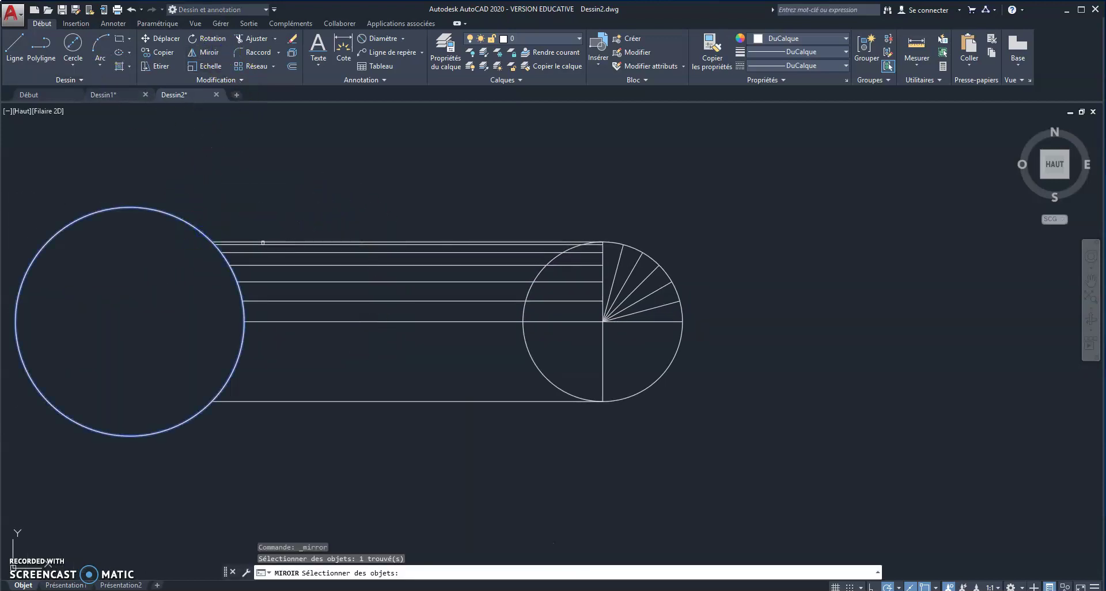
key("Escape")
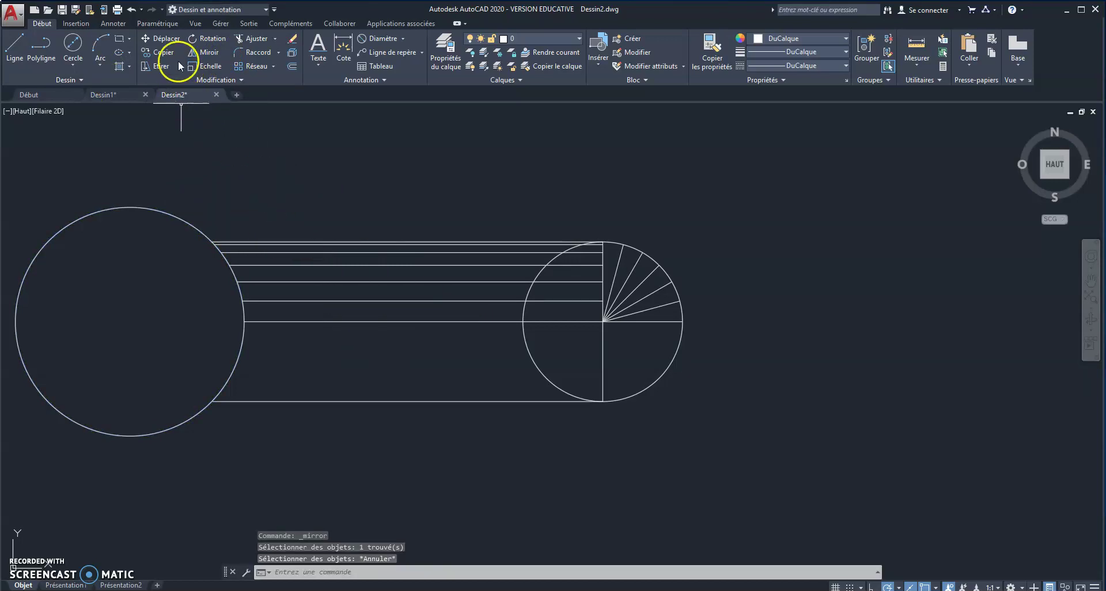
Step: Mirror the horizontal projection lines about the horizontal centre line, keeping the source objects, and delete the duplicate centre line
left_click(205, 52)
left_click(193, 196)
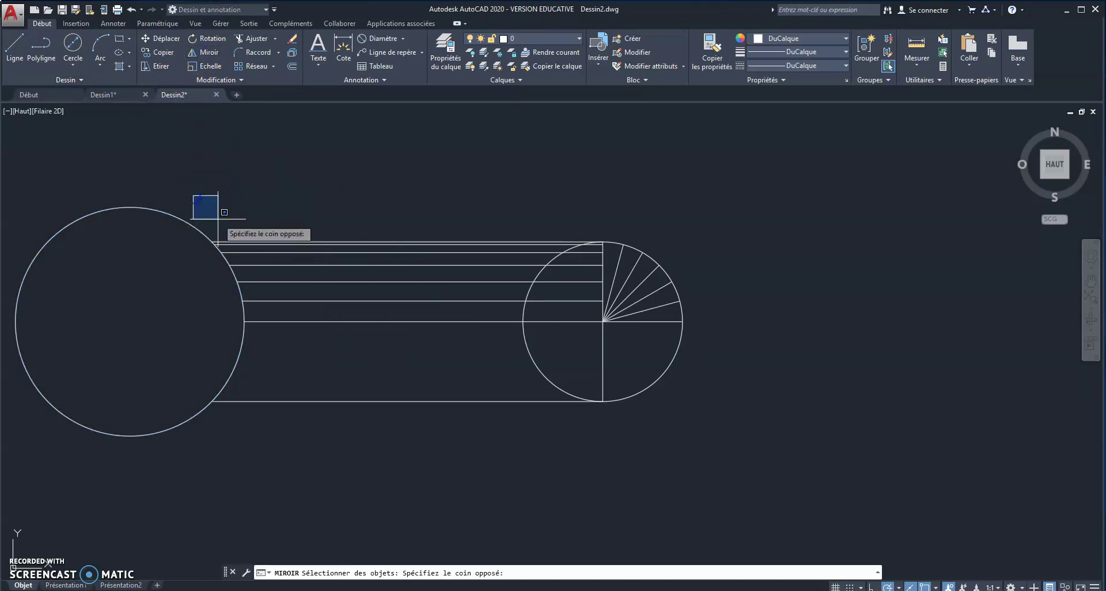
left_click(604, 327)
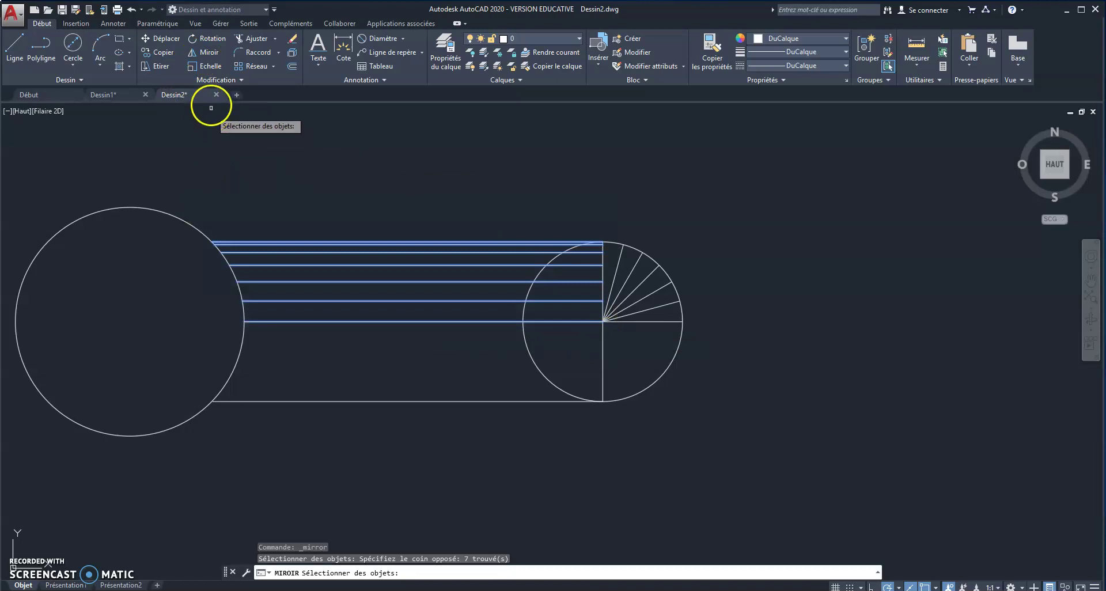
key("Return")
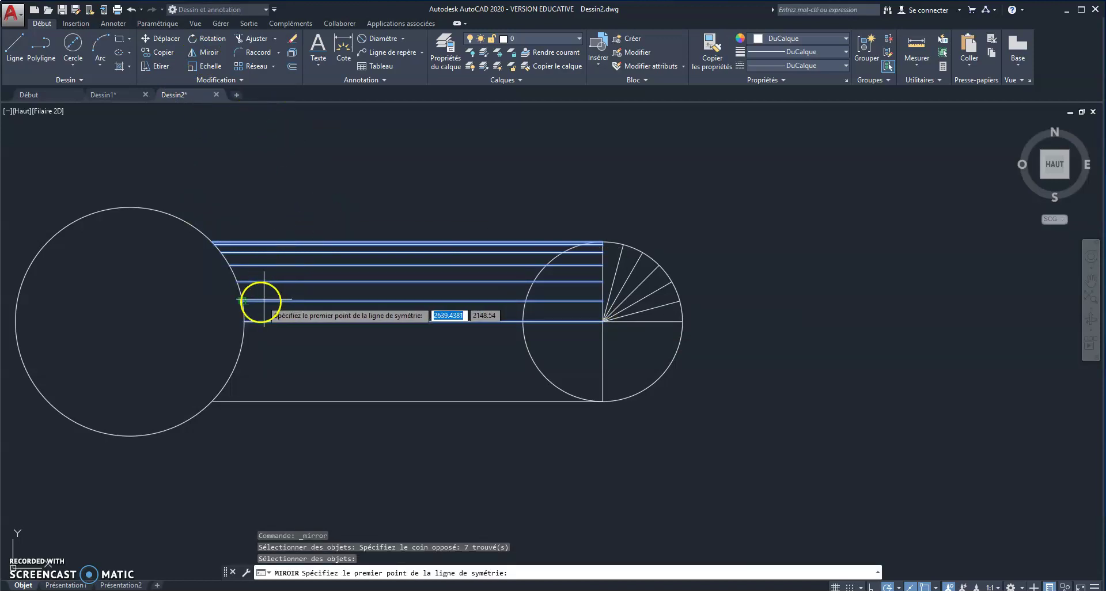
left_click(245, 321)
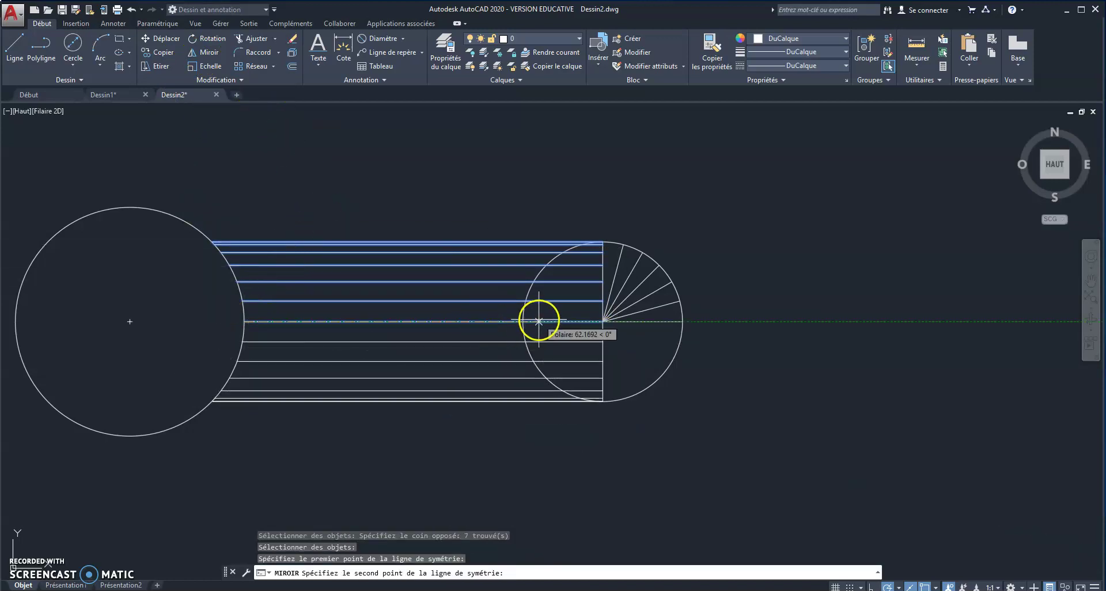
left_click(602, 321)
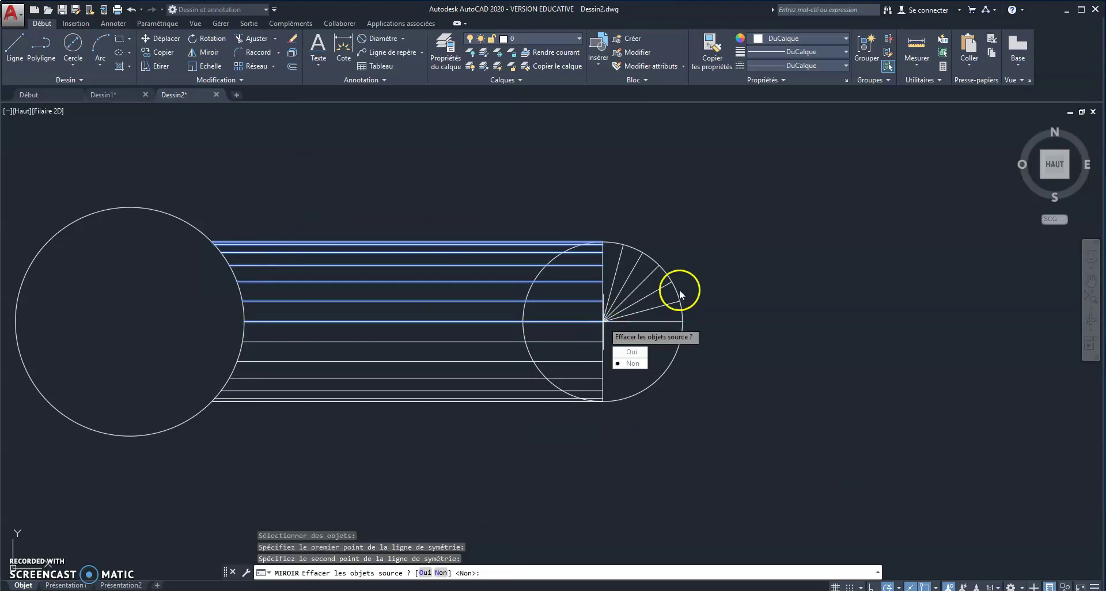
left_click(633, 364)
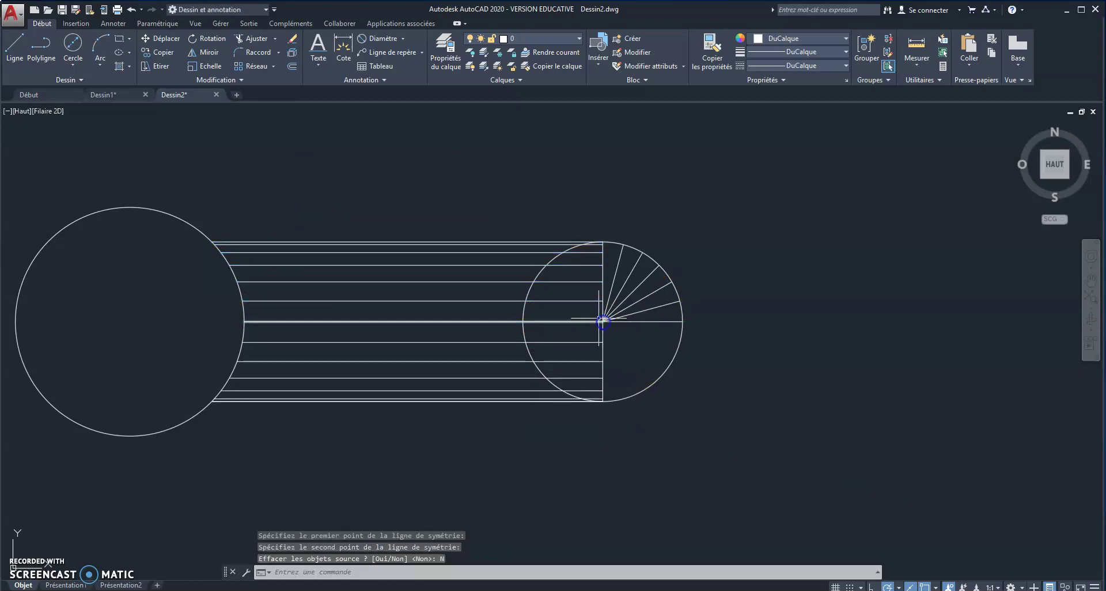
left_click(566, 319)
key("Delete")
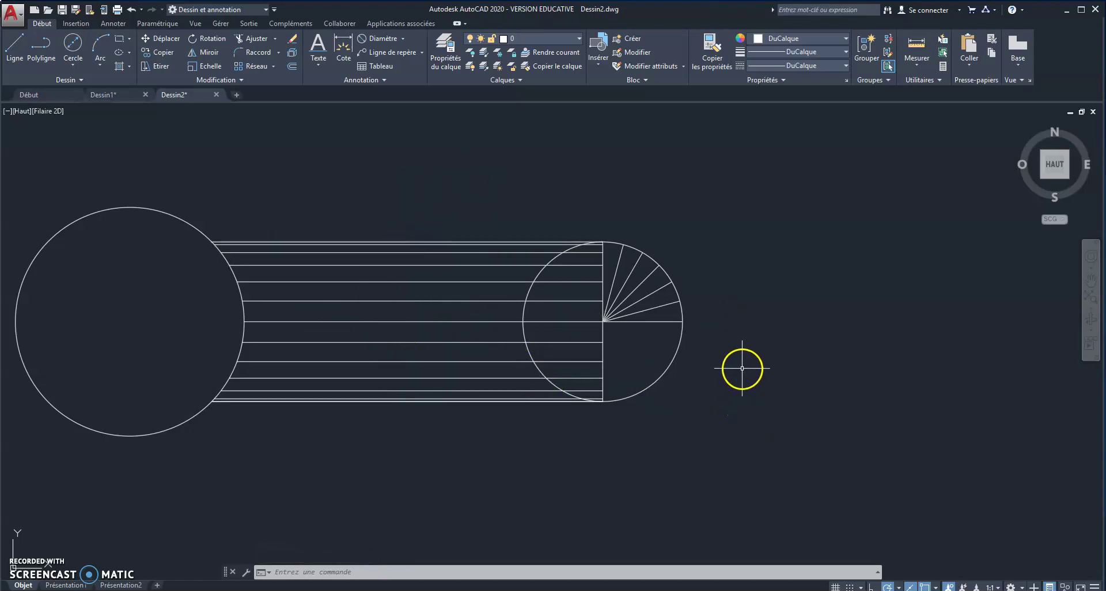
Step: Look up the small circle's circumference and draw a horizontal line of that length, 105.8717 mm, below and right of the circle
scroll(742, 367, "down", 2)
mouse_move(748, 371)
middle_mouse_down()
mouse_move(634, 313)
mouse_move(511, 276)
middle_mouse_up()
scroll(514, 275, "up", 2)
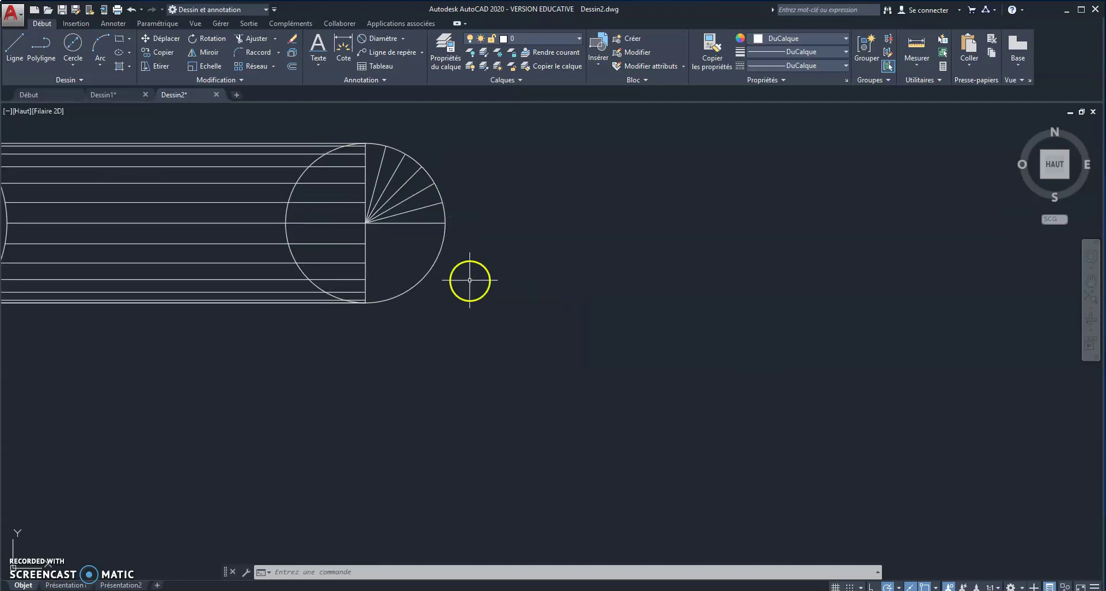
scroll(429, 334, "down", 2)
middle_click_drag(398, 344, 415, 352)
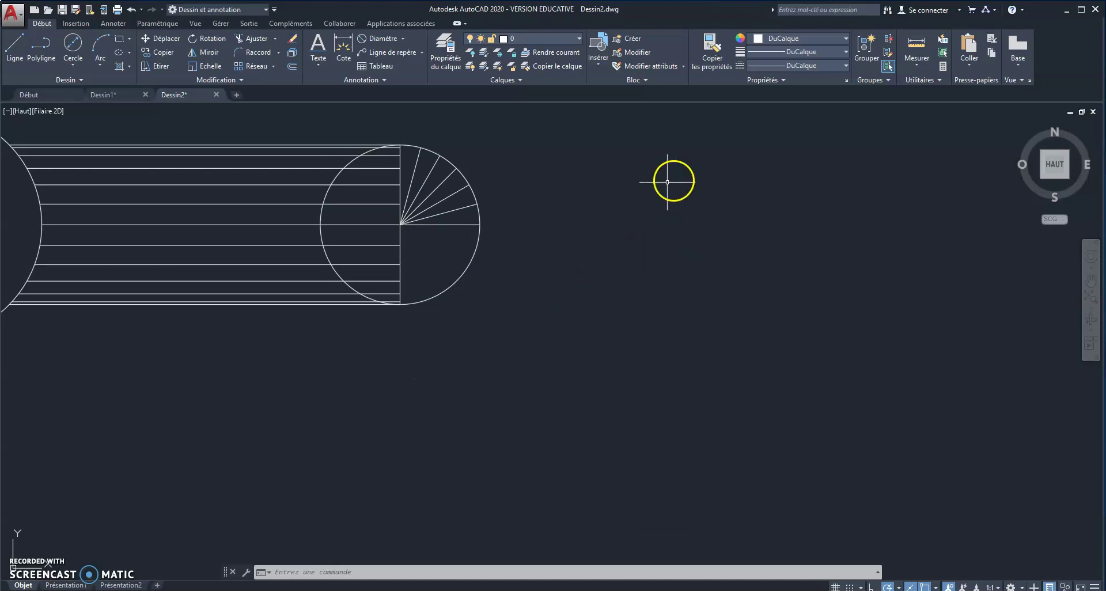
left_click(461, 277)
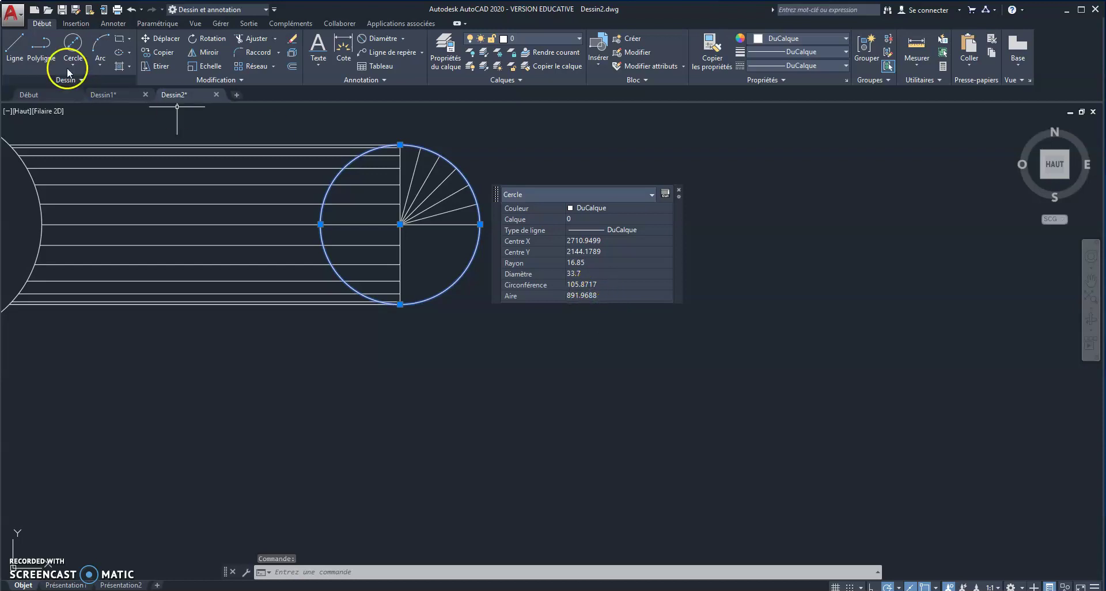
left_click(15, 48)
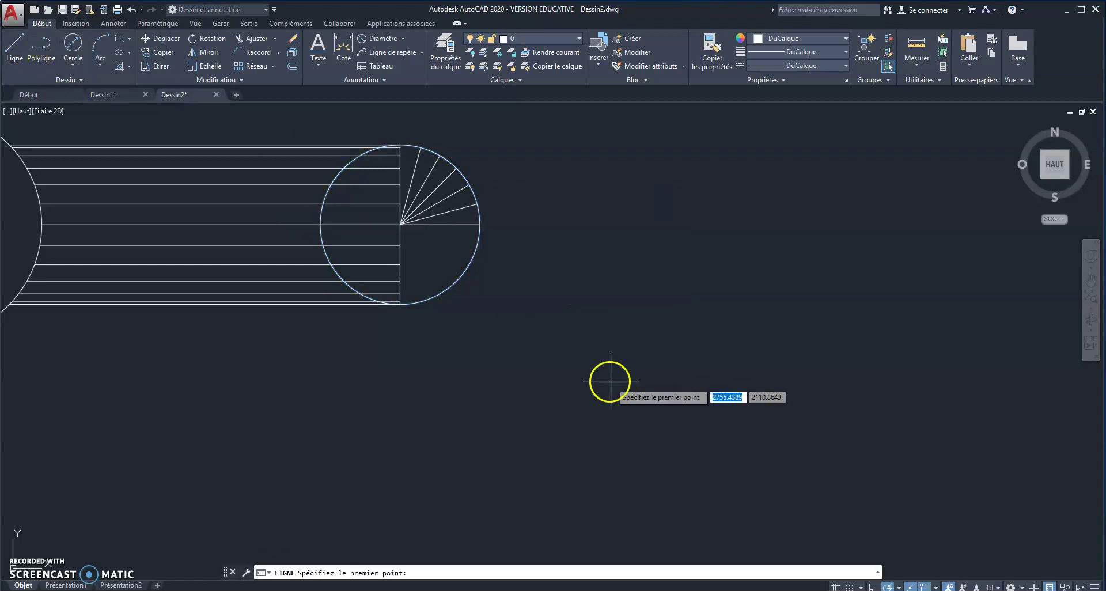
left_click(549, 411)
type("105.871")
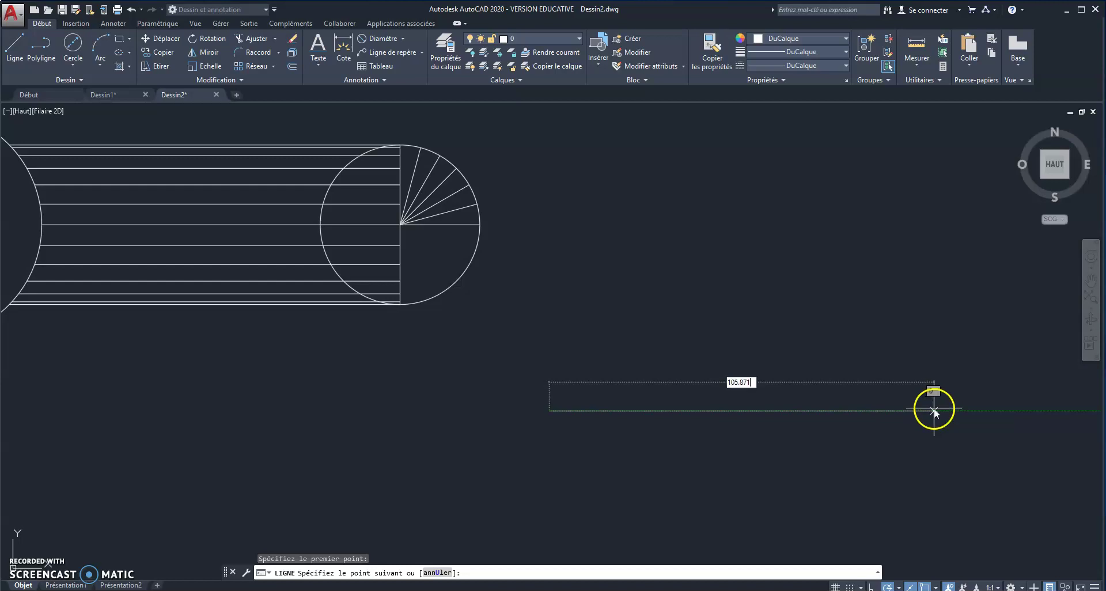
left_click(933, 411)
key("Escape")
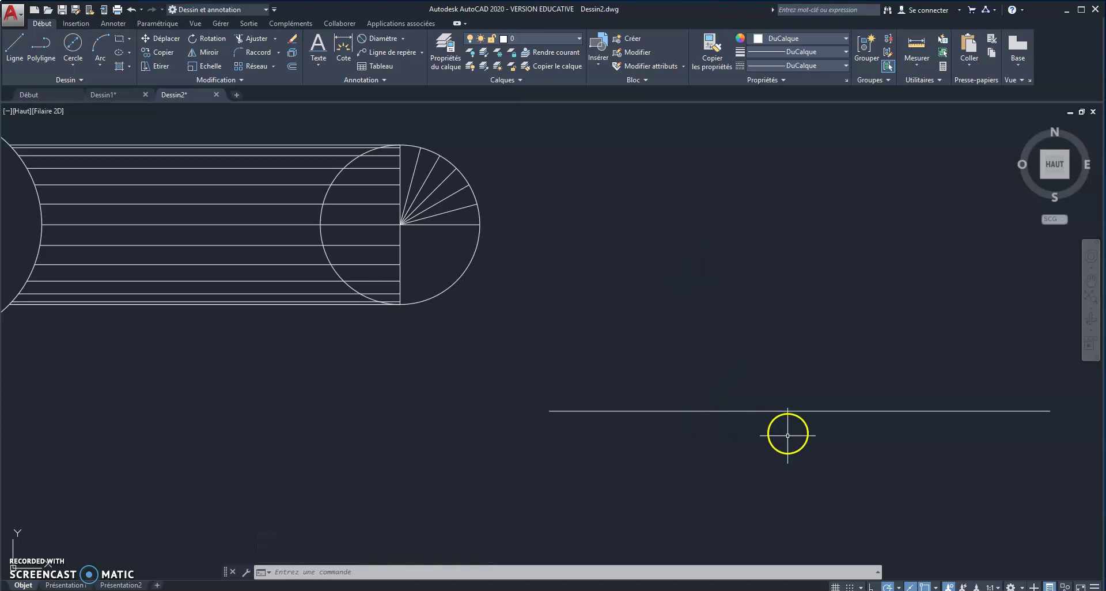
left_click(664, 410)
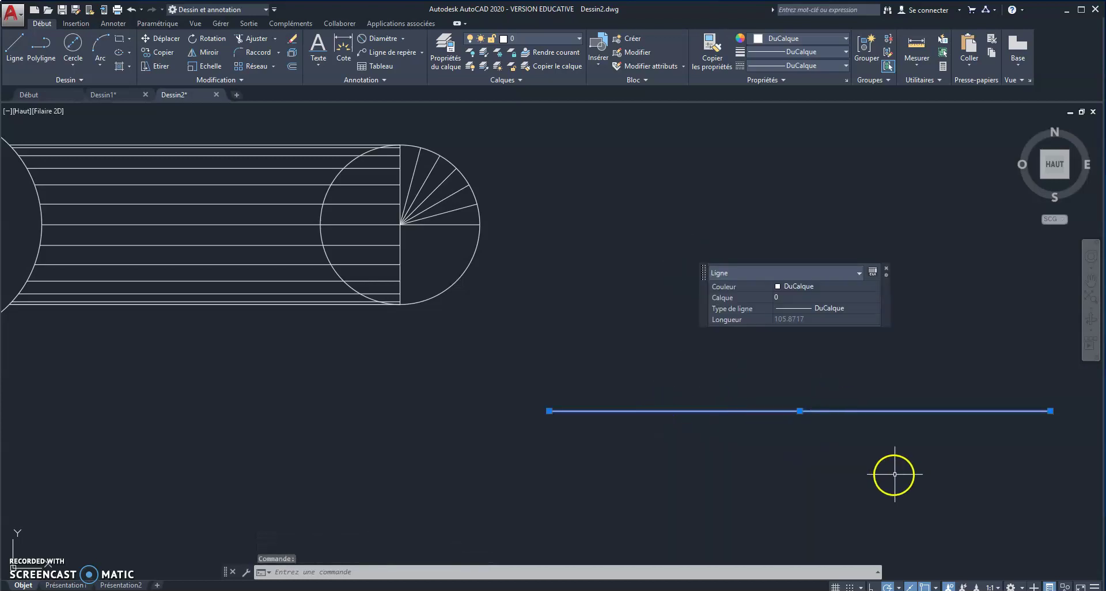
Step: Draw a 60 mm line down at 45° from the horizontal line's left end and on to the horizontal line's right end
mouse_move(898, 465)
middle_mouse_down()
mouse_move(856, 415)
mouse_move(809, 397)
middle_mouse_up()
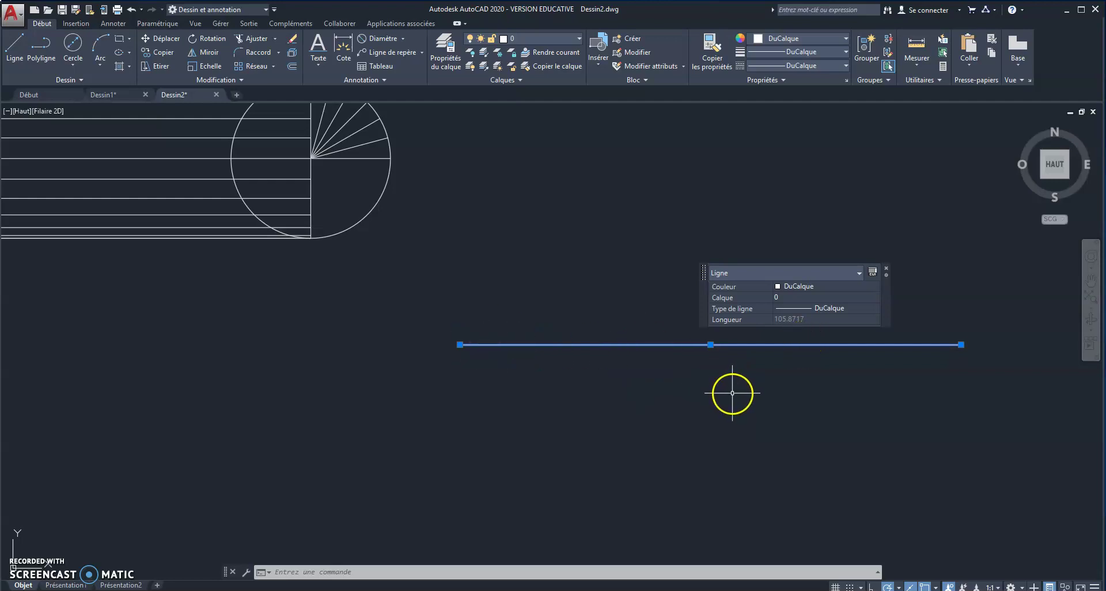
key("Escape")
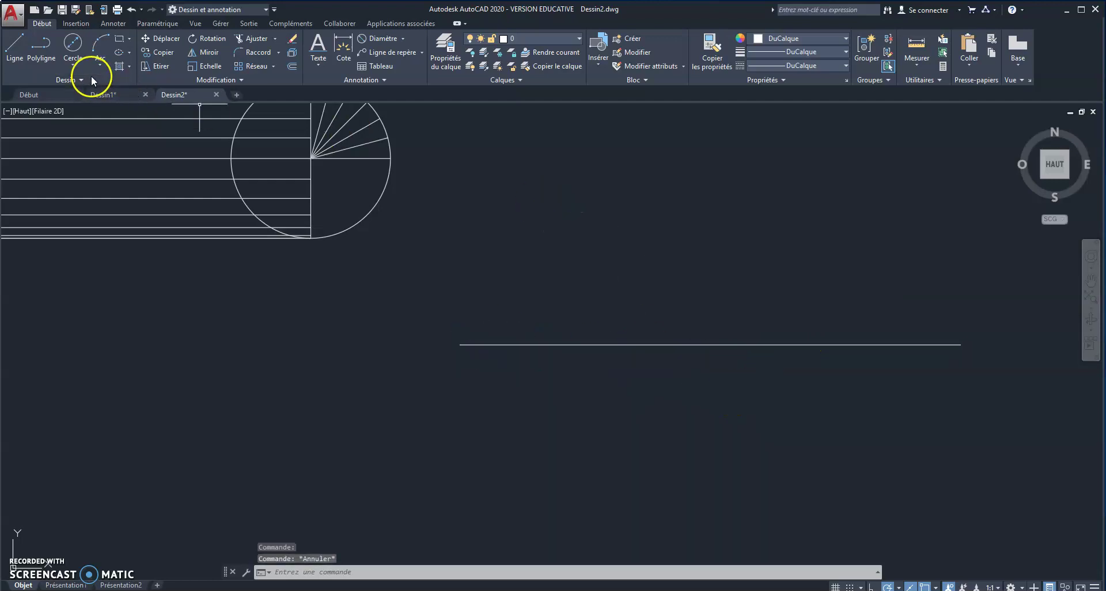
left_click(13, 49)
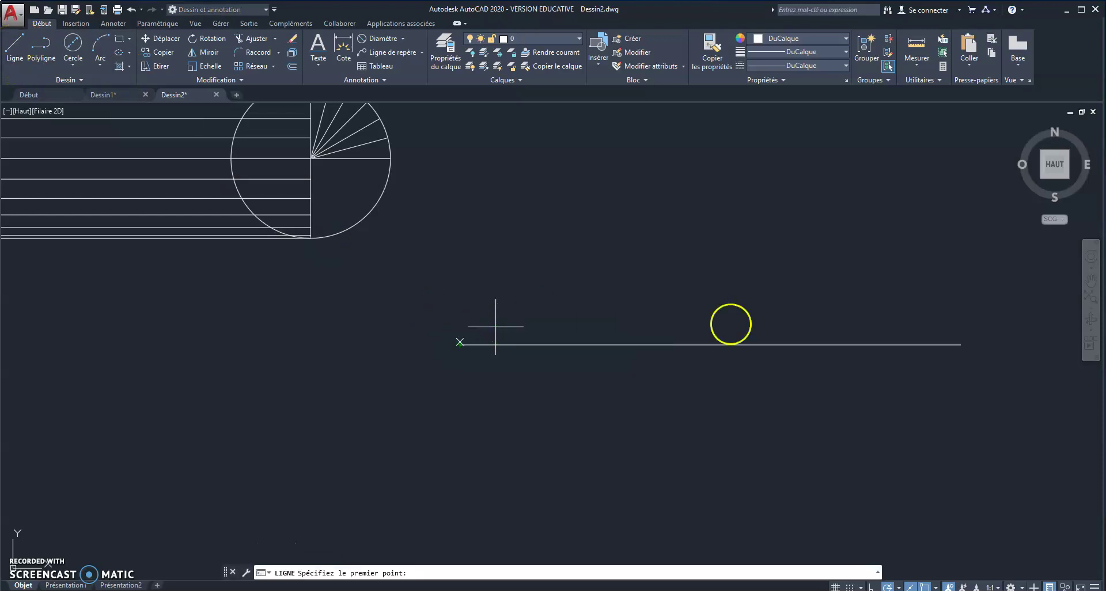
mouse_move(647, 389)
middle_mouse_down()
mouse_move(617, 267)
mouse_move(602, 304)
mouse_move(581, 312)
middle_mouse_up()
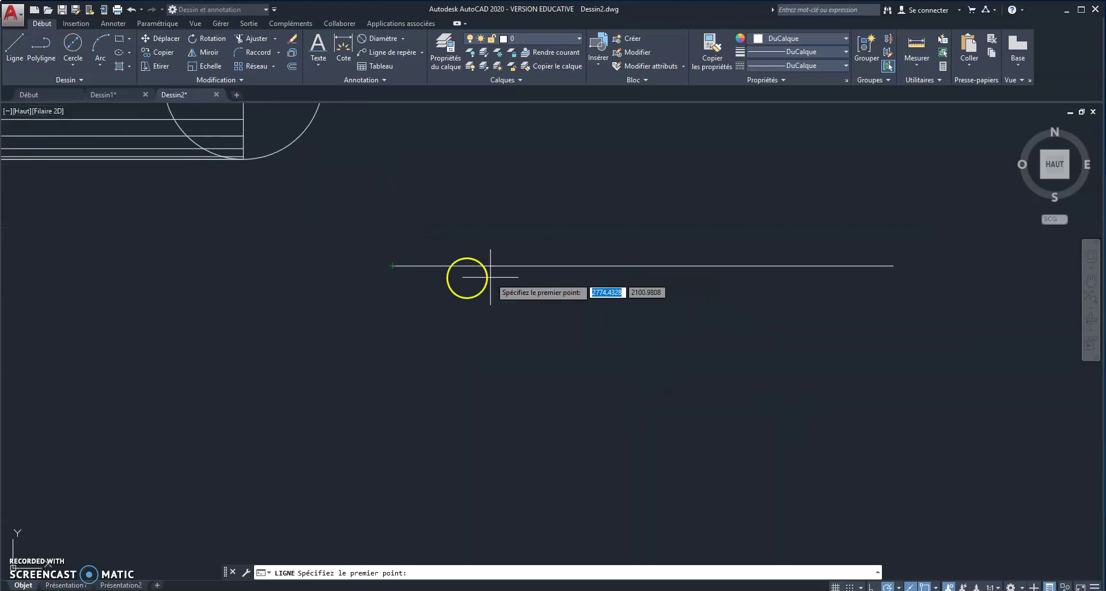
left_click(392, 266)
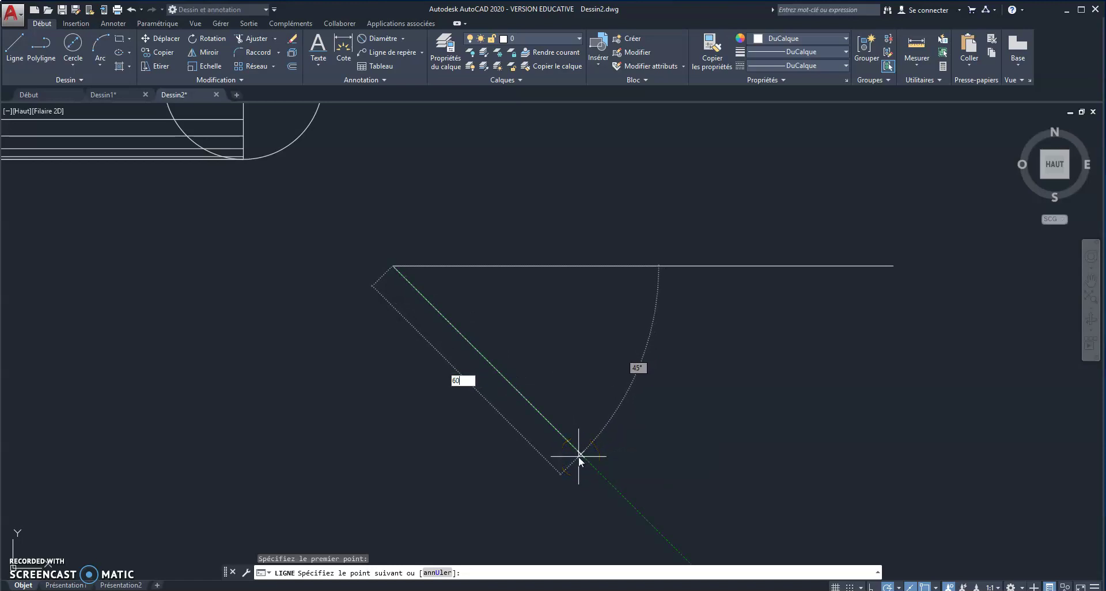
key("Return")
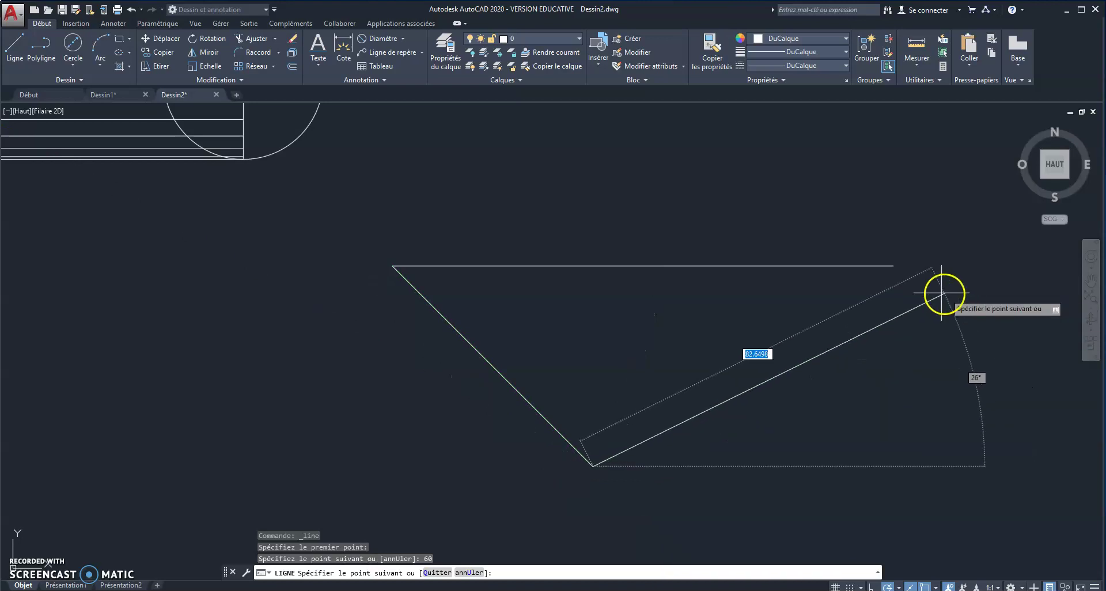
left_click(892, 266)
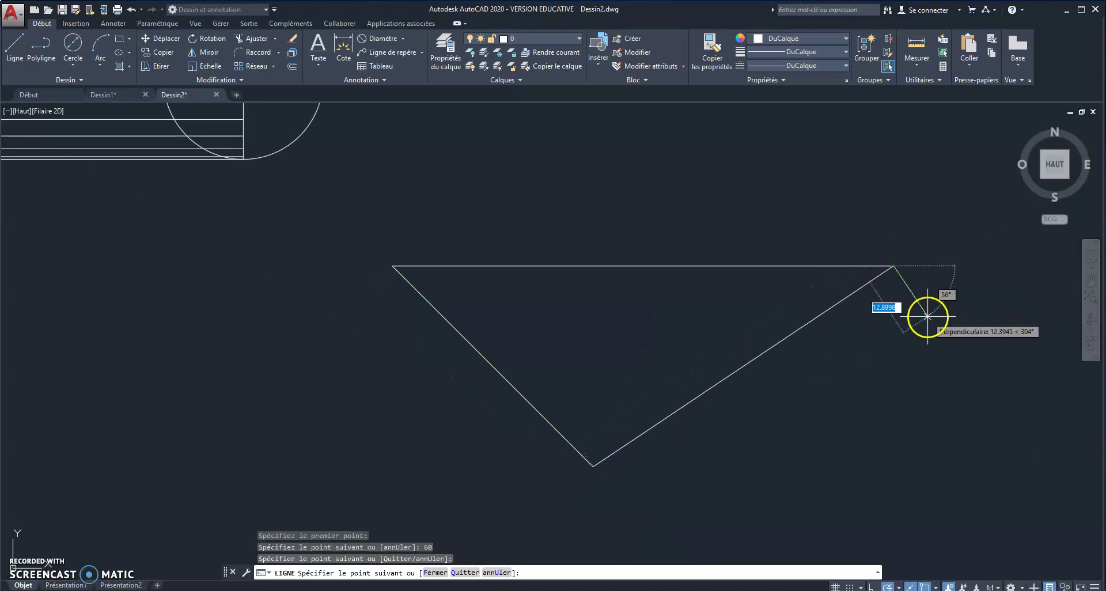
key("Escape")
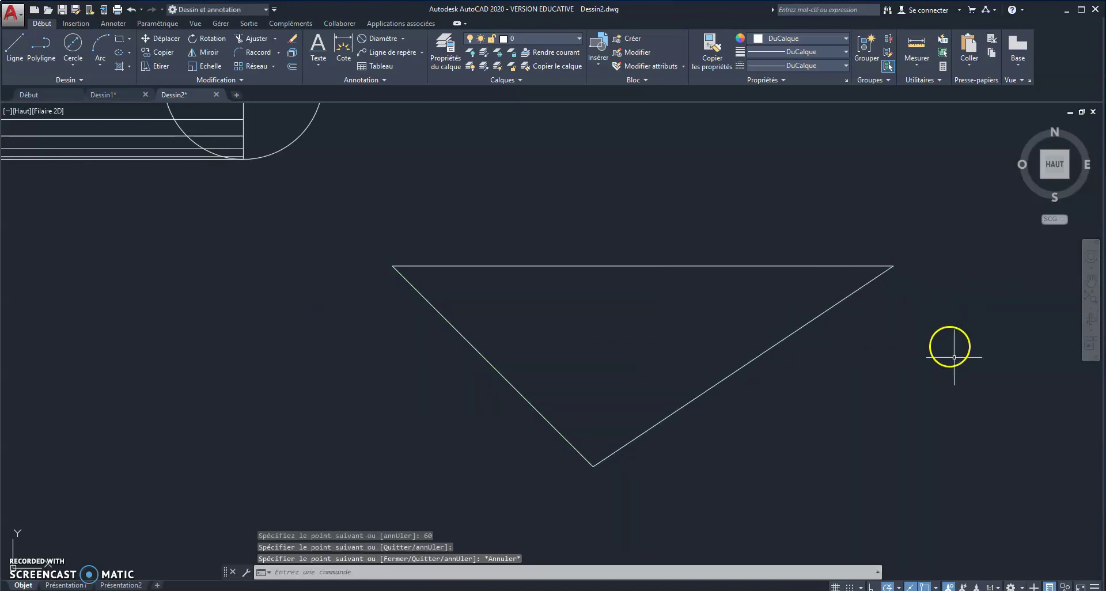
left_click(767, 346)
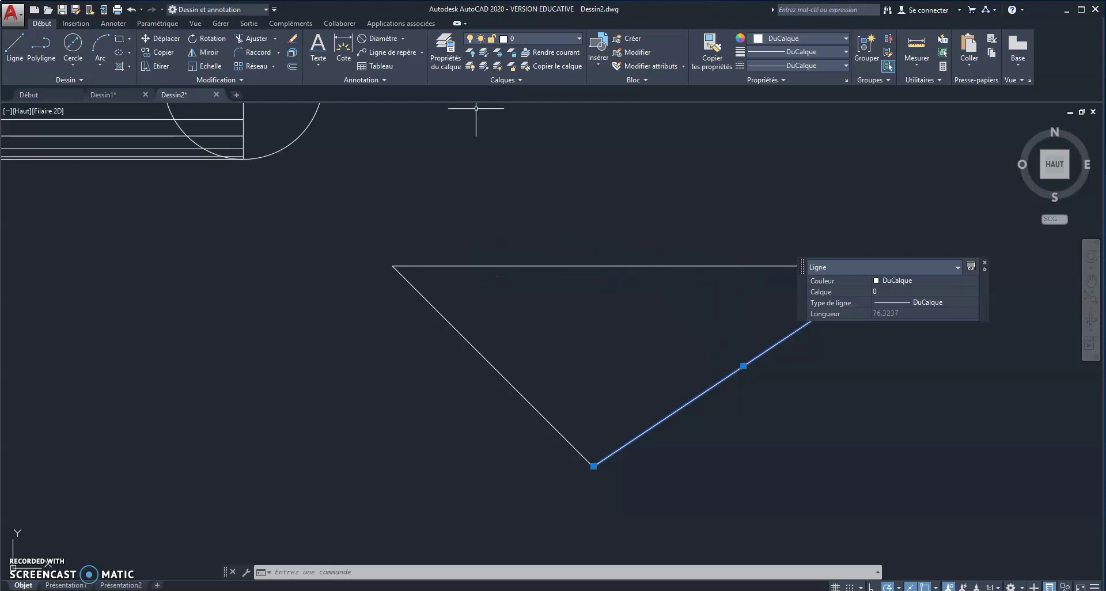
left_click(157, 52)
left_click(594, 465)
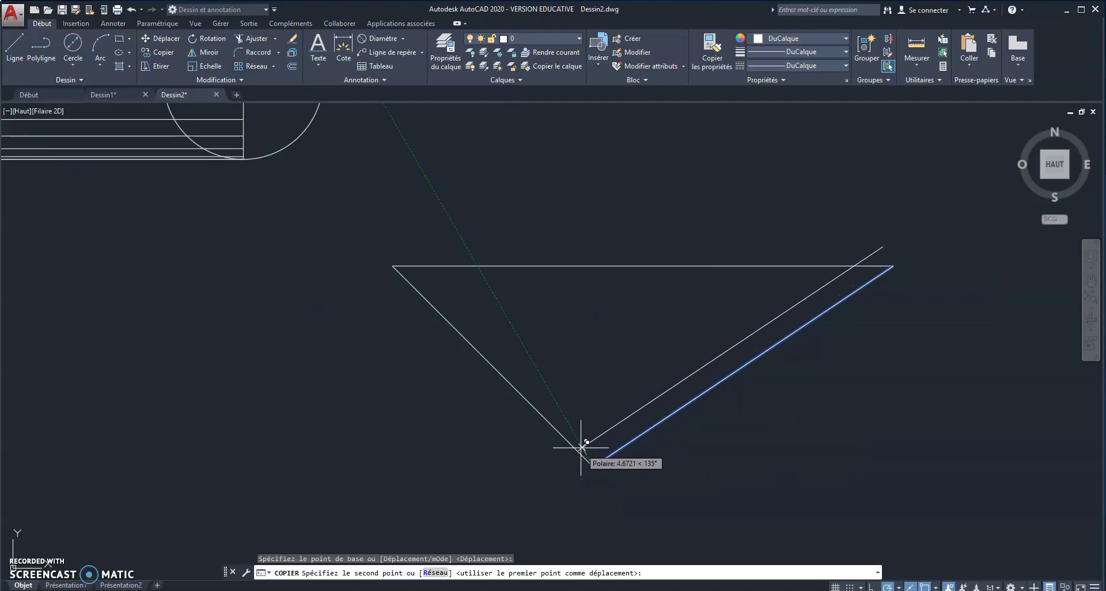
type("2.5")
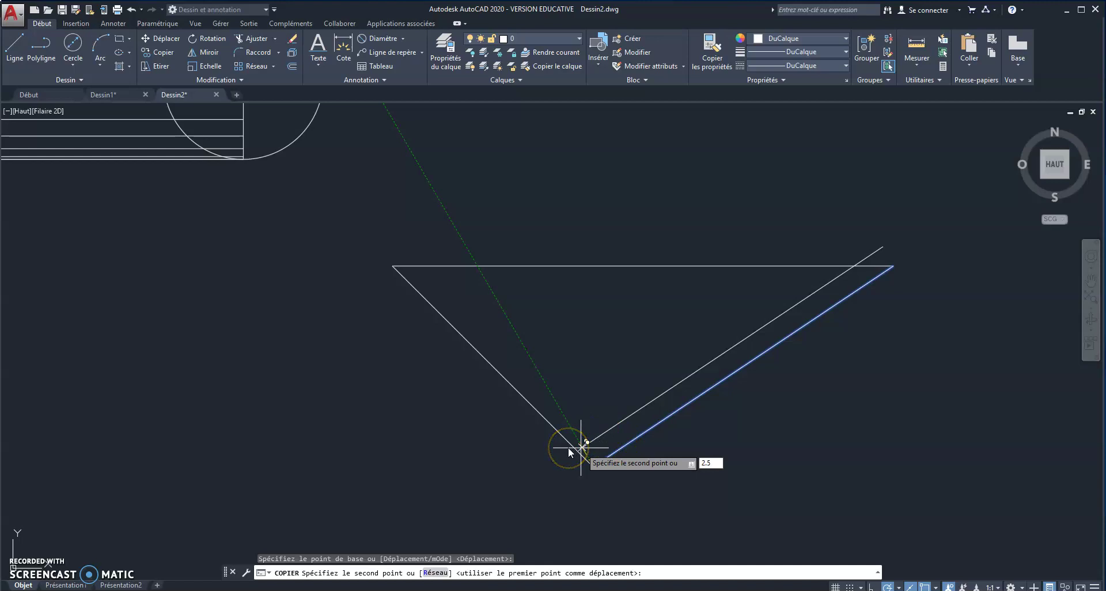
key("Escape")
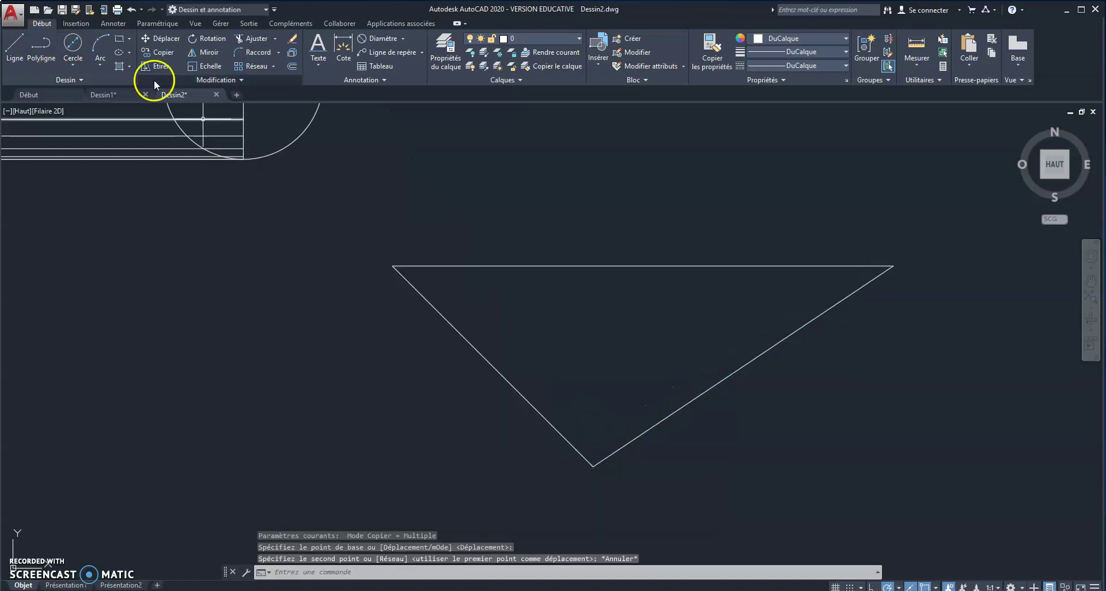
Step: Copy the slanted closing line from its lower end up along the 60 mm line every 2.5 mm, from 2.5 to 57.5 mm
left_click(159, 52)
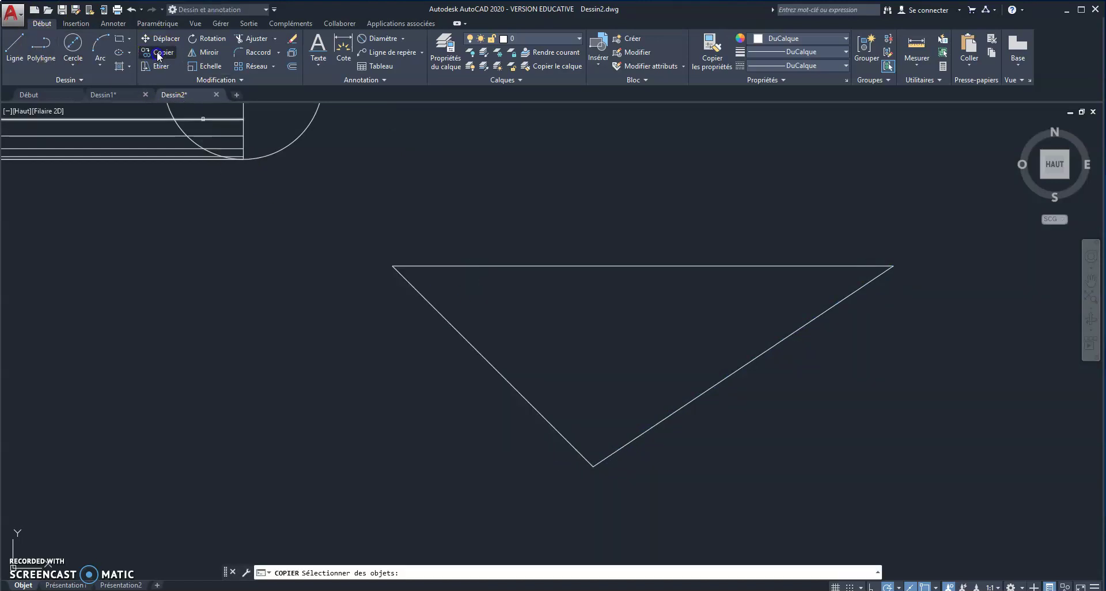
left_click(629, 444)
key("Return")
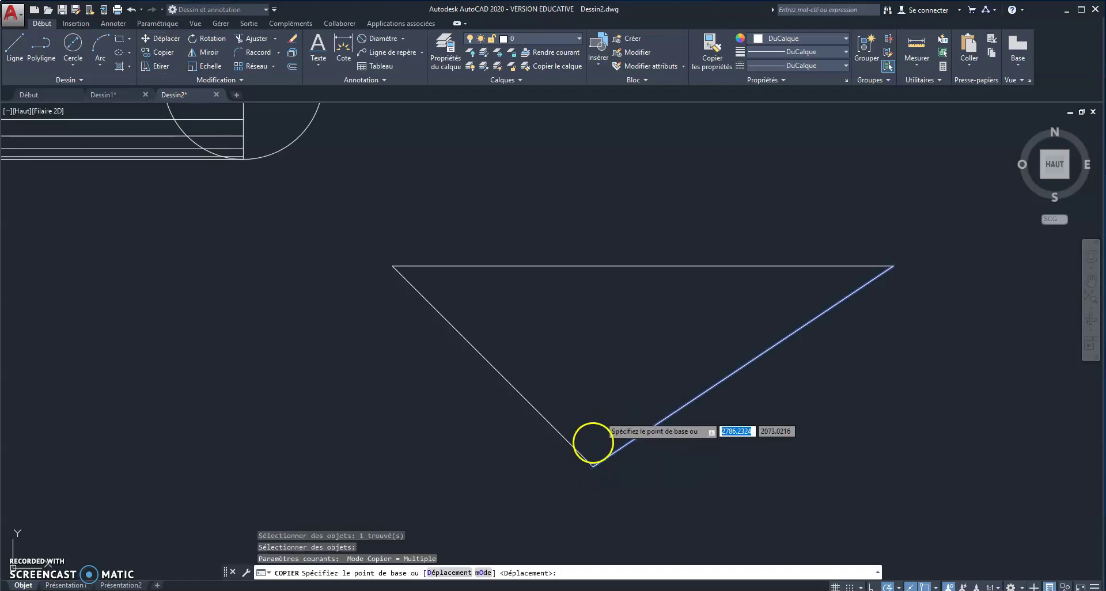
left_click(590, 465)
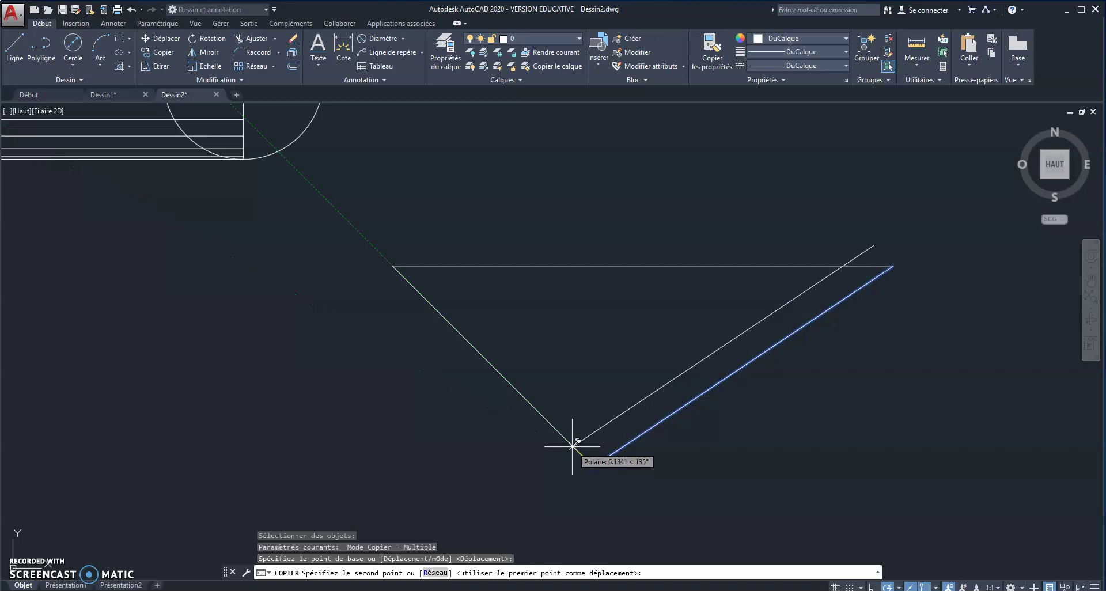
type("2.5")
key("Return")
type("5")
key("Return")
type("7.5")
key("Return")
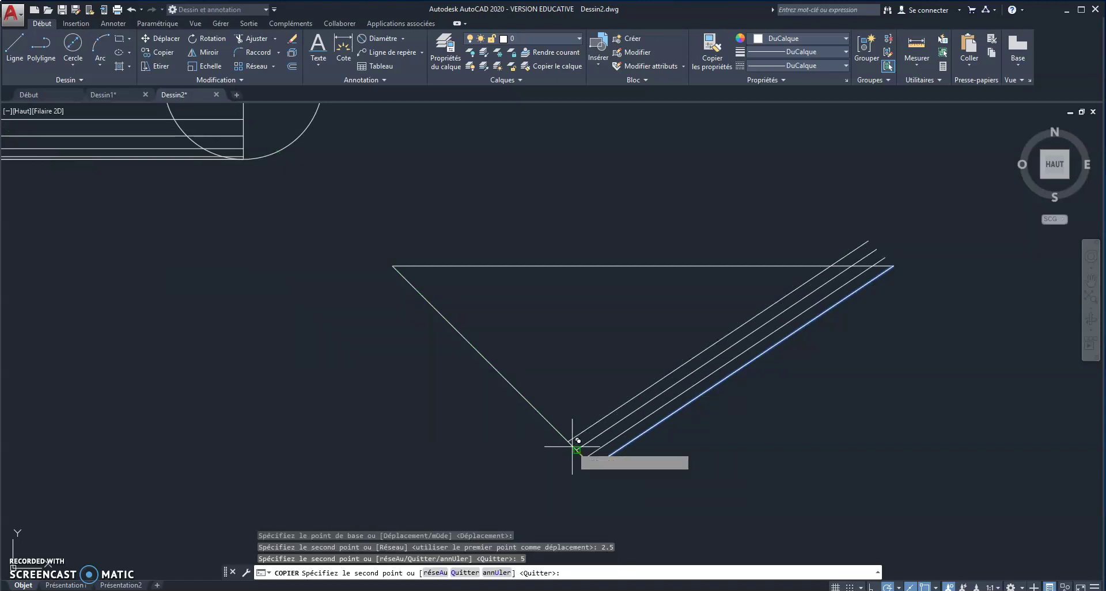
type("10")
key("Return")
type("12.5")
key("Return")
type("15")
key("Return")
type("17.5")
key("Return")
key("Return")
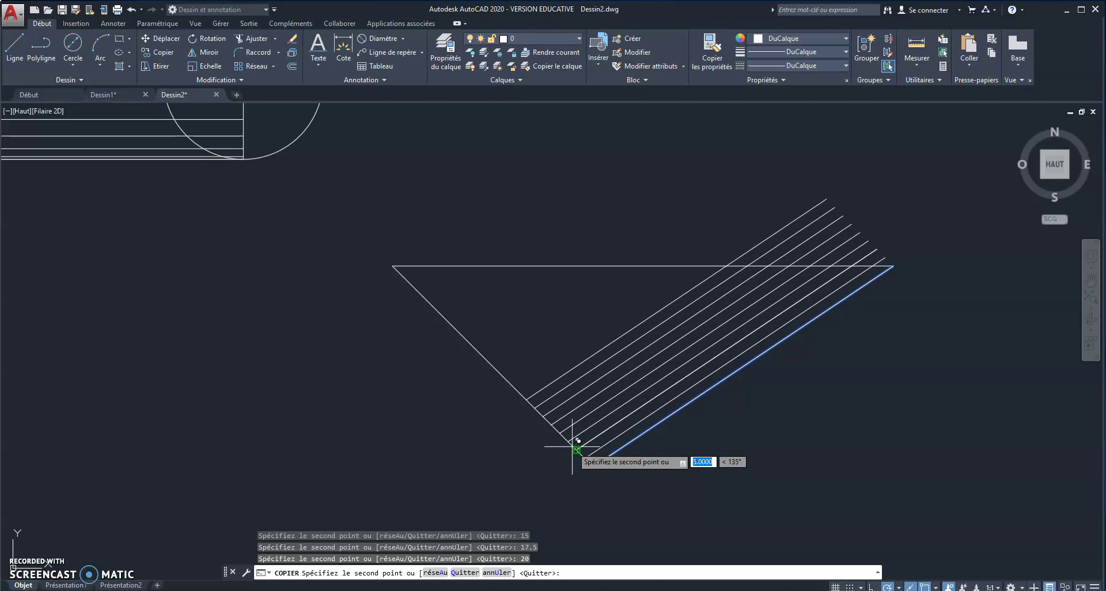
type("22.5")
key("Return")
type("25")
key("Return")
type("27.5")
key("Return")
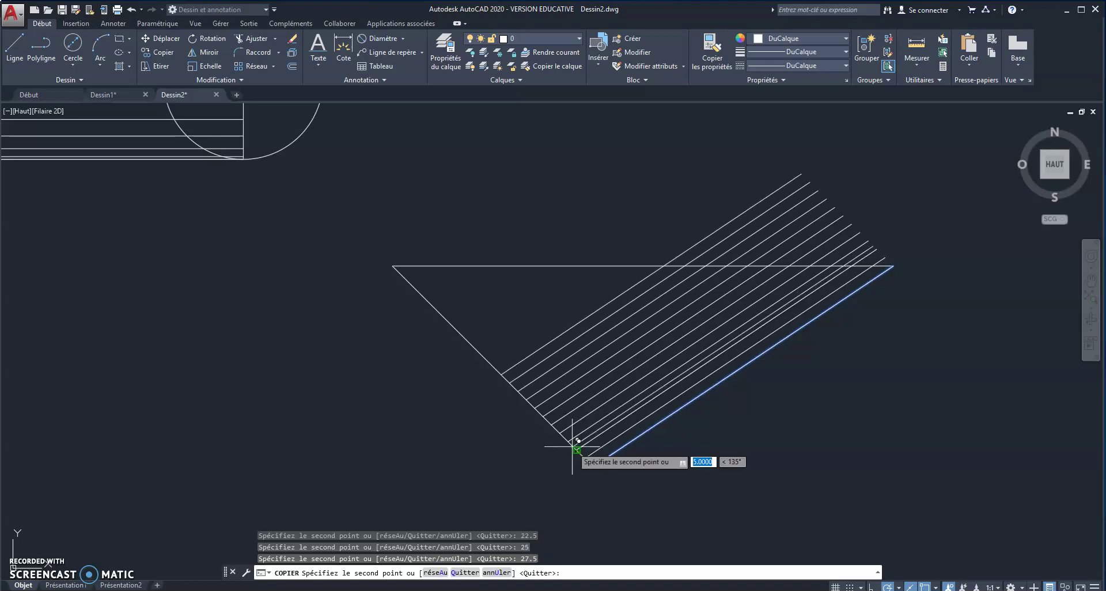
key("Return")
type("32.5")
key("Return")
type("35")
key("Return")
type("37.5")
key("Return")
type("42.5")
key("Return")
type("45")
key("Return")
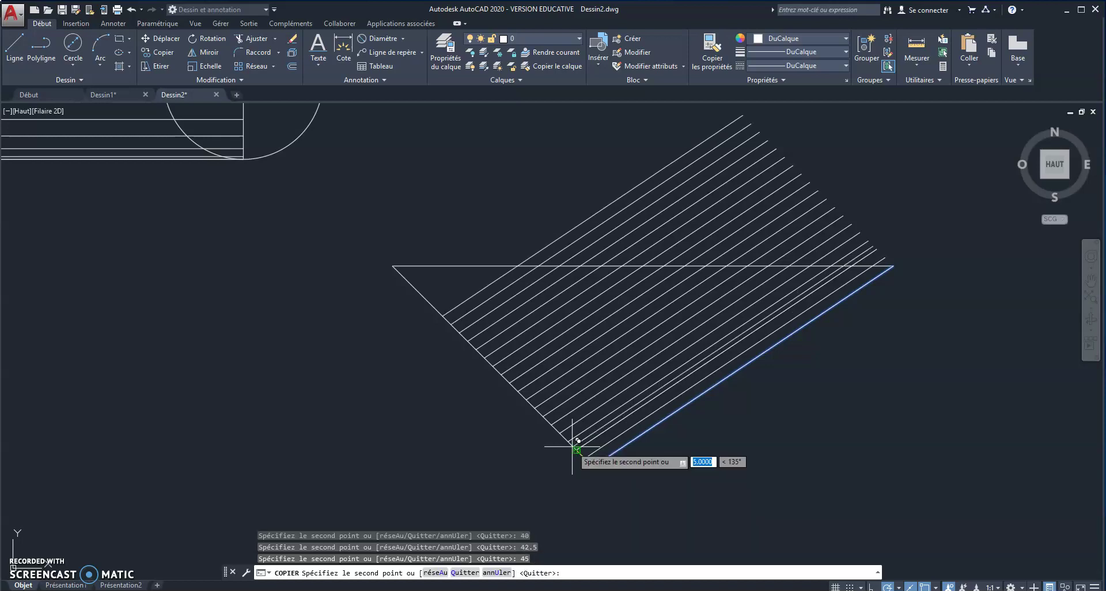
key("Return")
key("Return")
type("52.5")
key("Return")
type("55")
key("Return")
key("Return")
key("Escape")
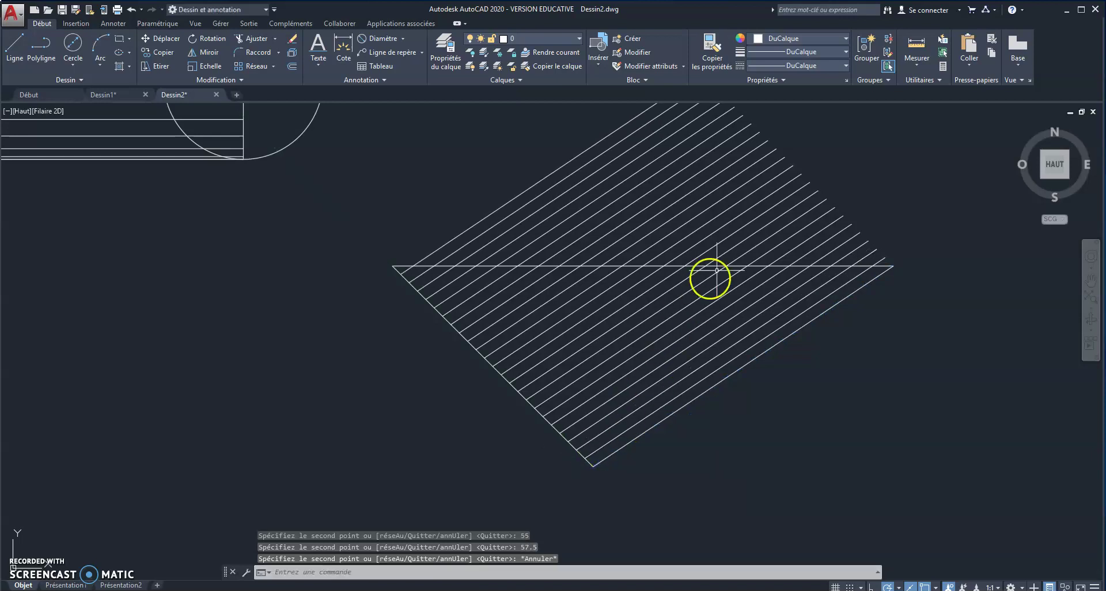
Step: Shorten the first four slanted copies, counting from the original closing line, so their upper ends stop on the horizontal line
mouse_move(730, 250)
middle_mouse_down()
mouse_move(639, 340)
mouse_move(605, 273)
middle_mouse_up()
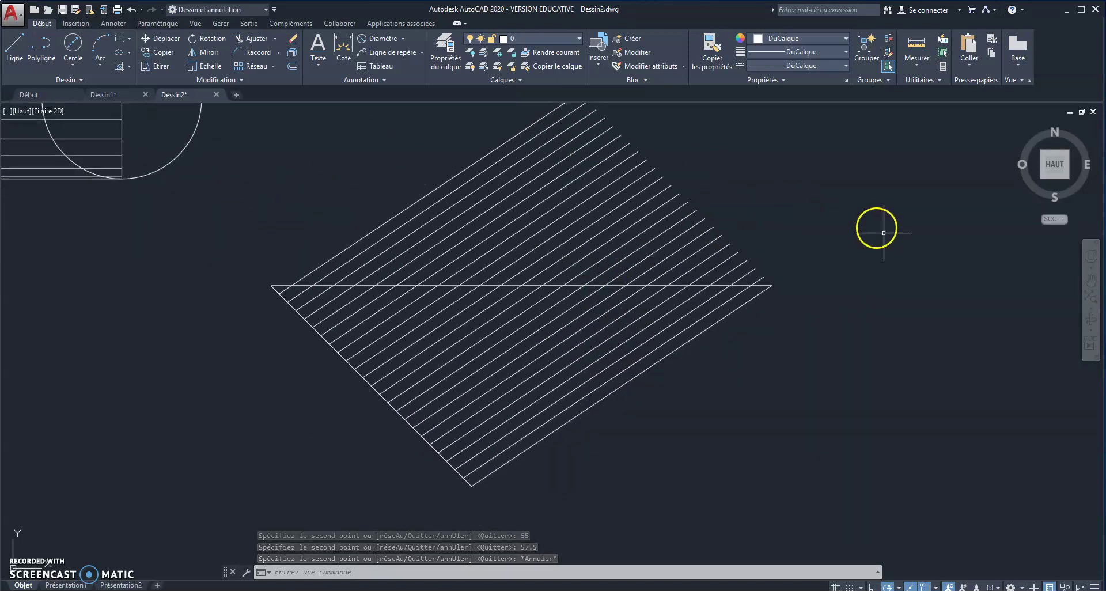
left_click(758, 282)
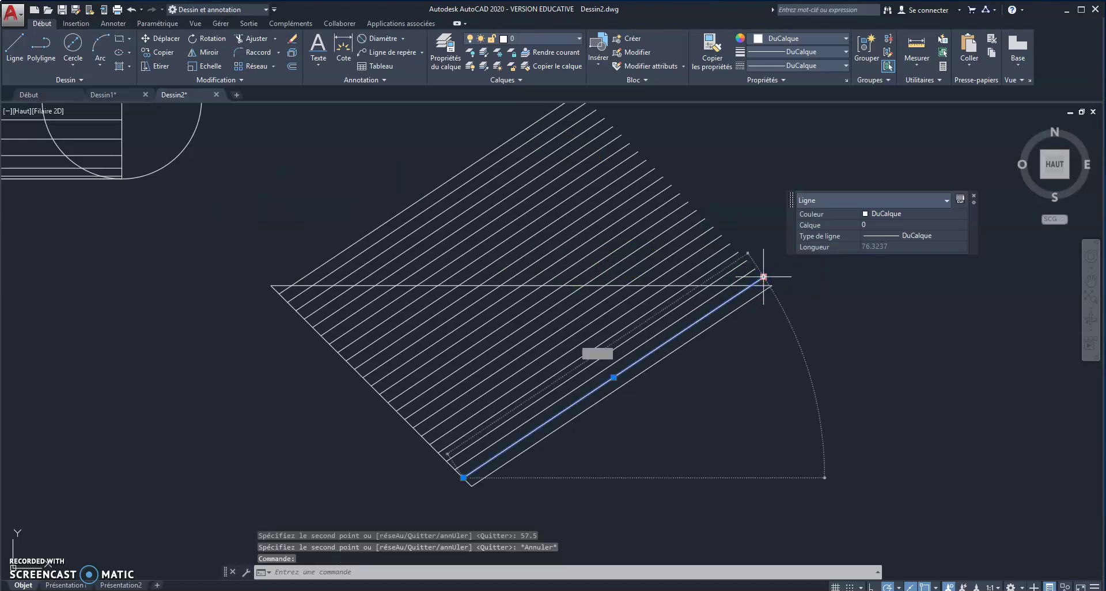
left_click(759, 280)
left_click(751, 285)
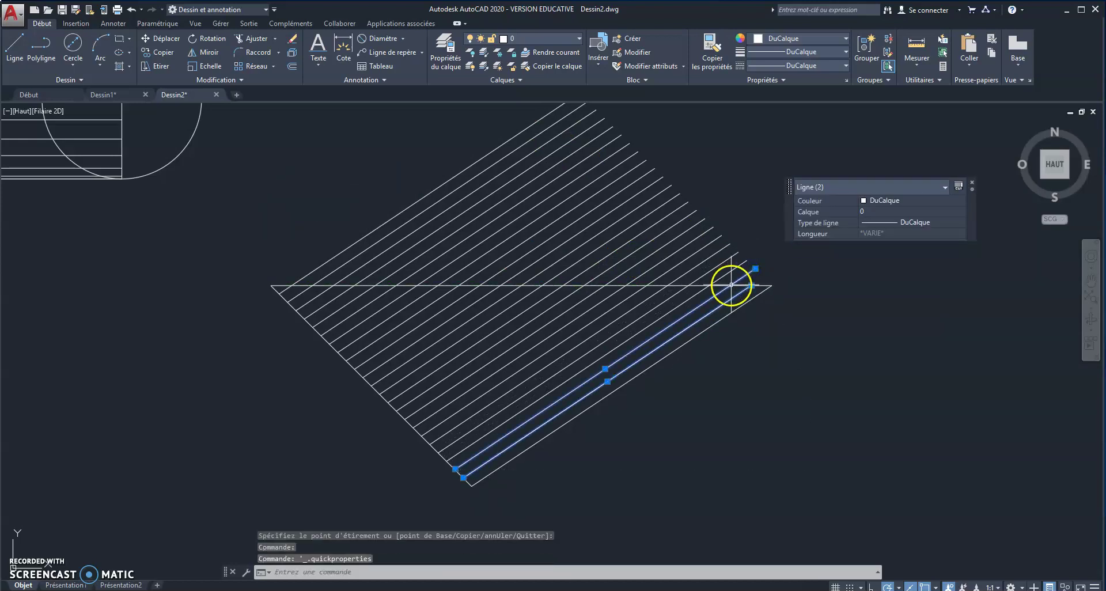
left_click(755, 269)
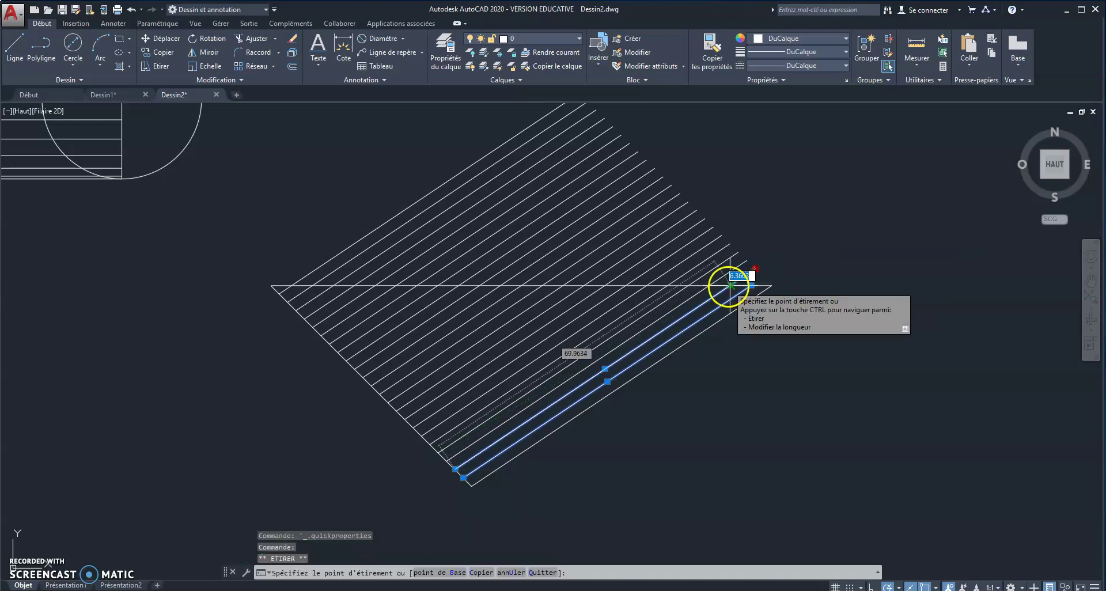
left_click(732, 284)
left_click(743, 265)
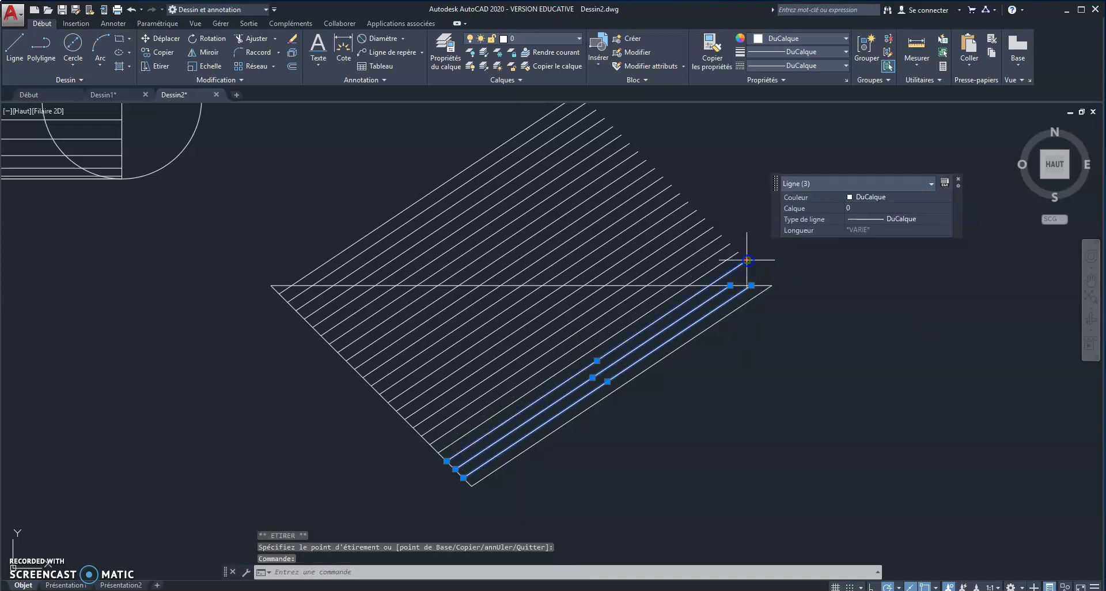
left_click(747, 260)
left_click(710, 284)
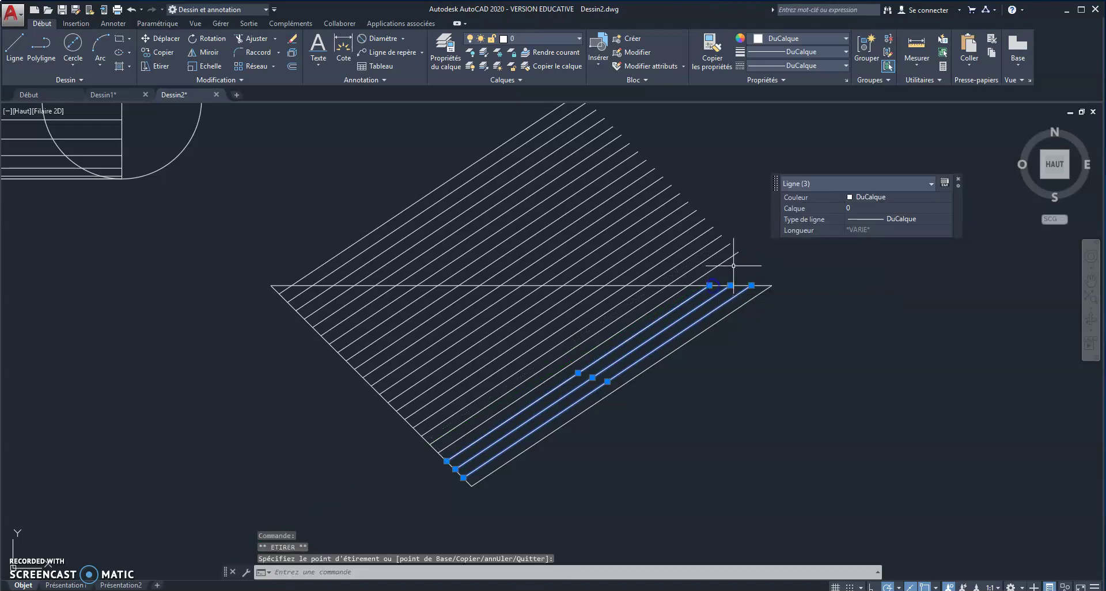
left_click(741, 252)
left_click(740, 252)
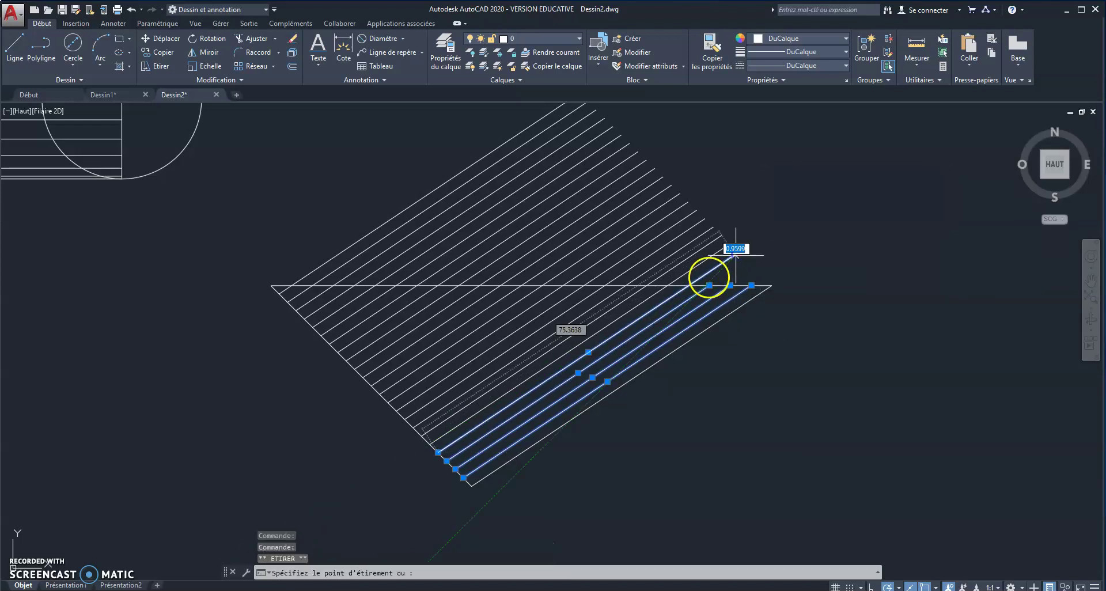
left_click(689, 284)
Step: Stretch the upper ends of the fifth, sixth and seventh slanted copies back to the horizontal line and clear the selection
left_click(718, 249)
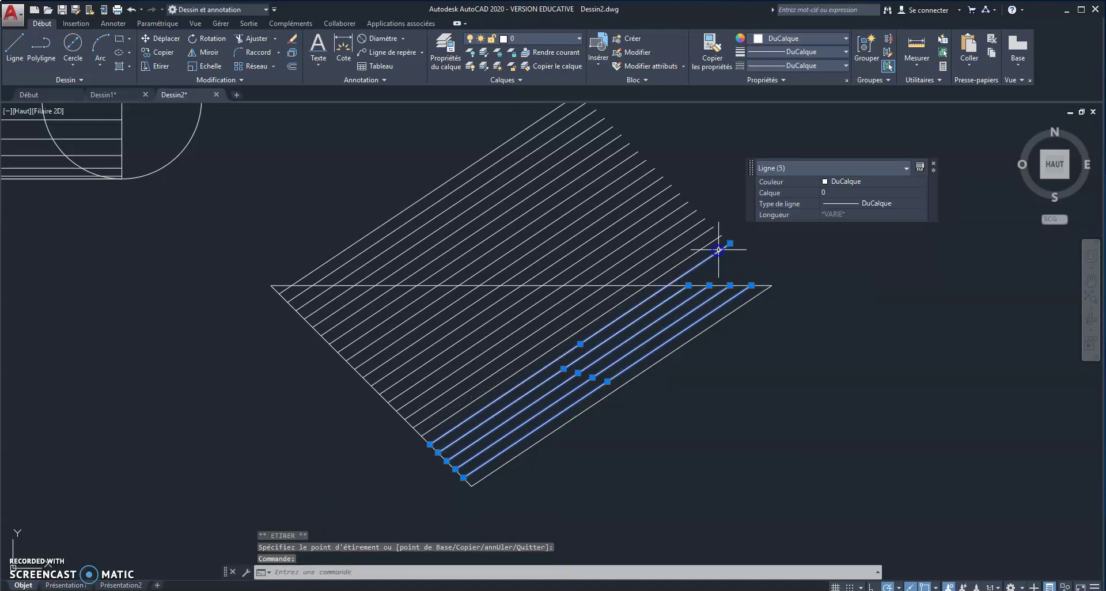
left_click(730, 243)
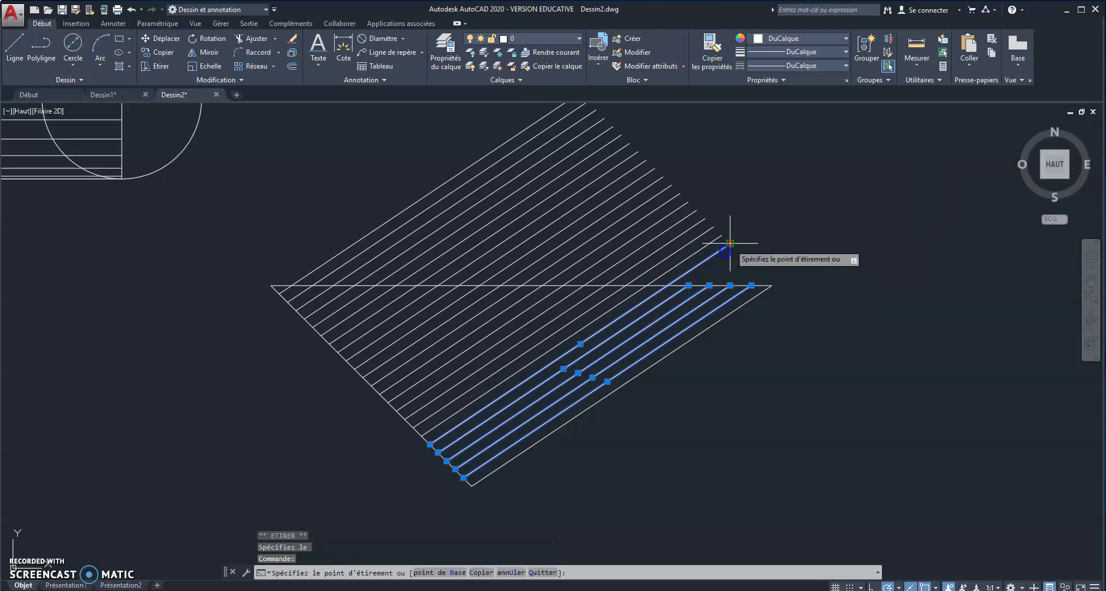
left_click(668, 284)
left_click(692, 254)
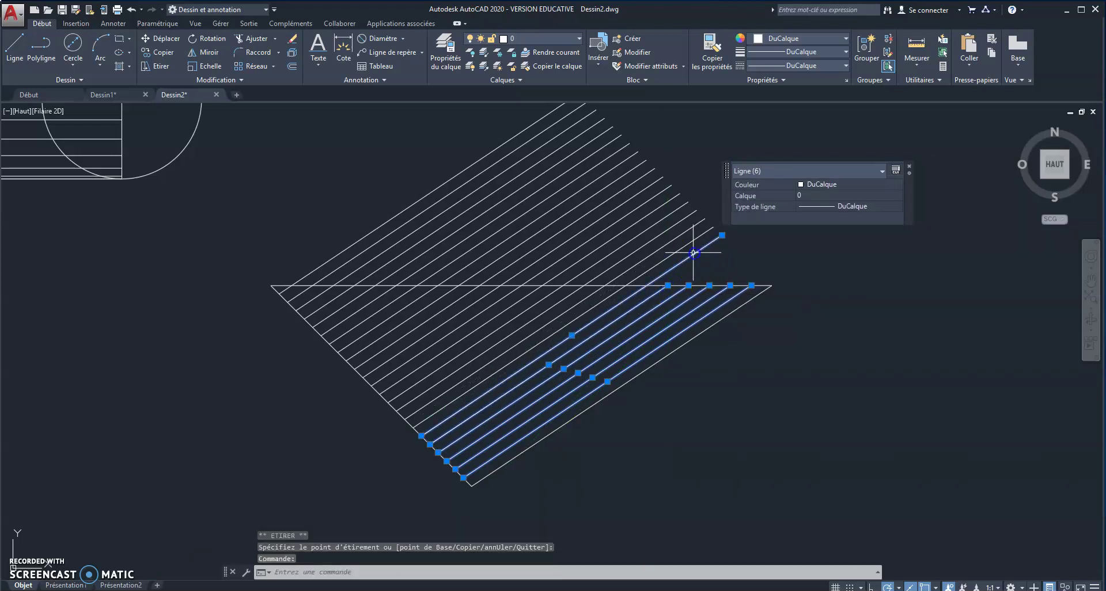
left_click(722, 235)
left_click(647, 285)
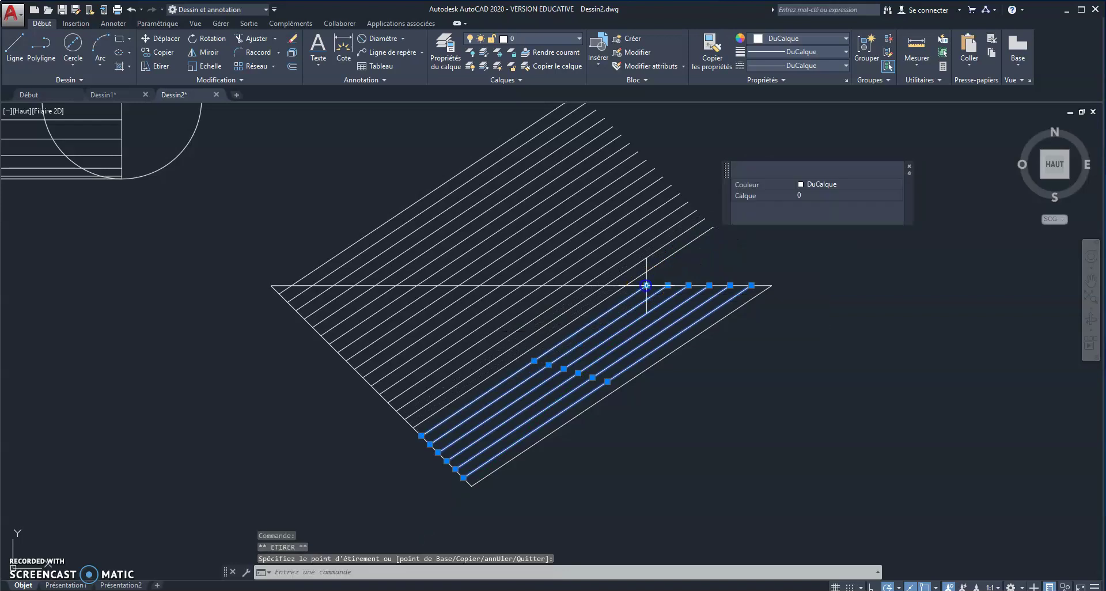
left_click(700, 234)
left_click(713, 226)
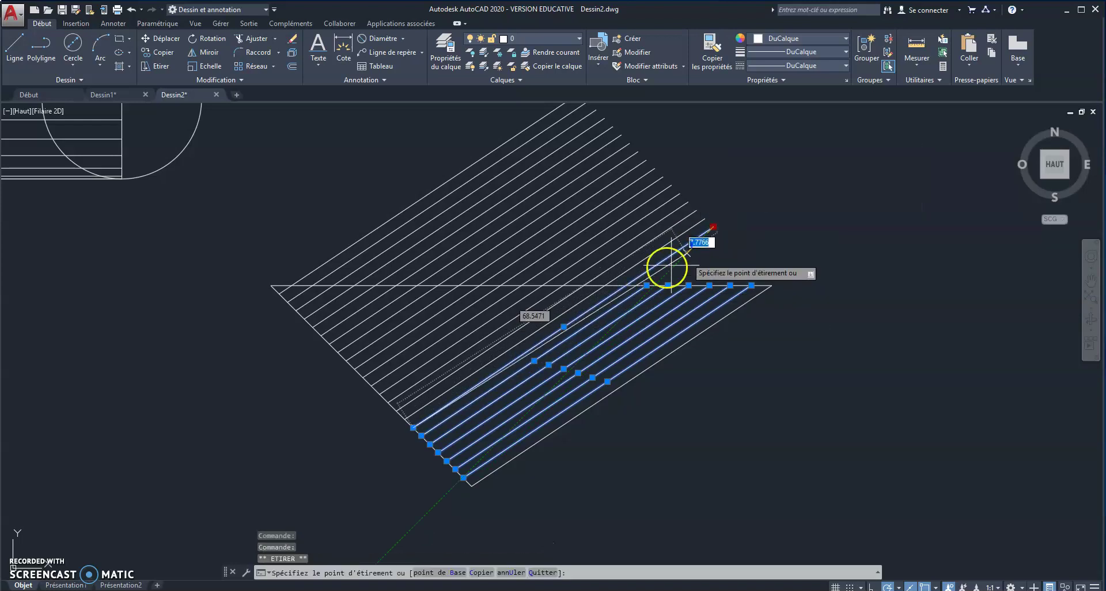
left_click(625, 285)
left_click(659, 249)
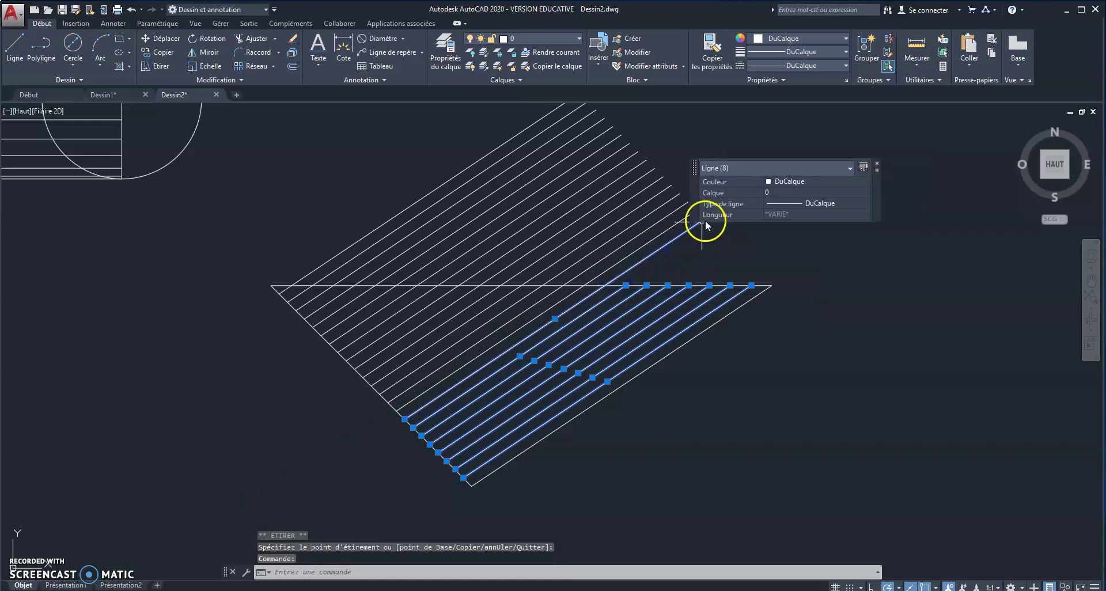
right_click_drag(709, 245, 690, 262)
Step: Pull the upper ends of the eighth, ninth and tenth slanted copies back to their intersections with the horizontal line
left_click(689, 235)
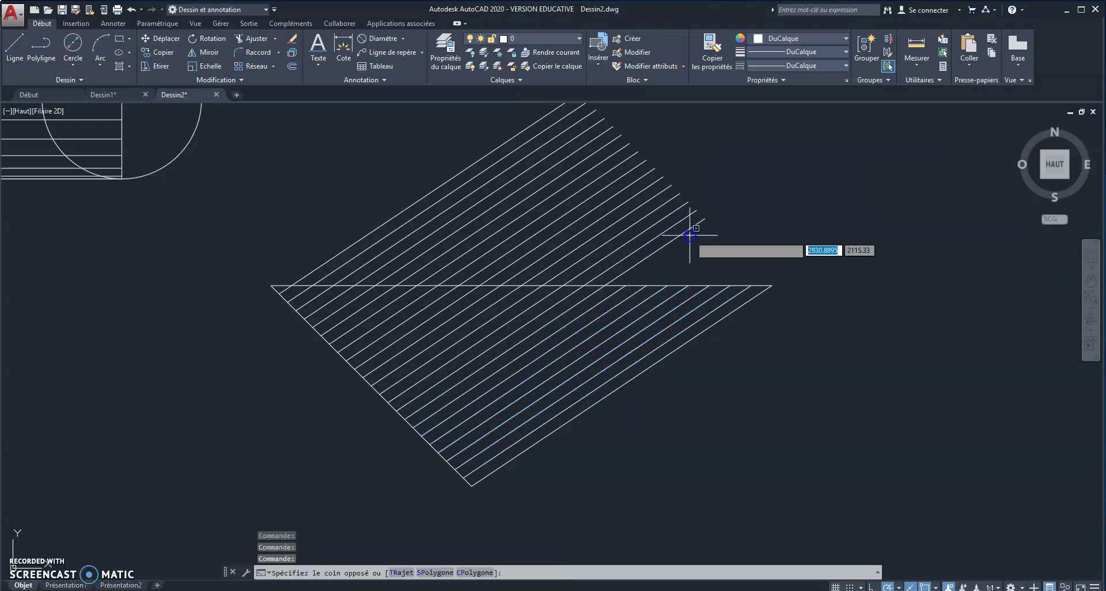
left_click(711, 229)
left_click(706, 219)
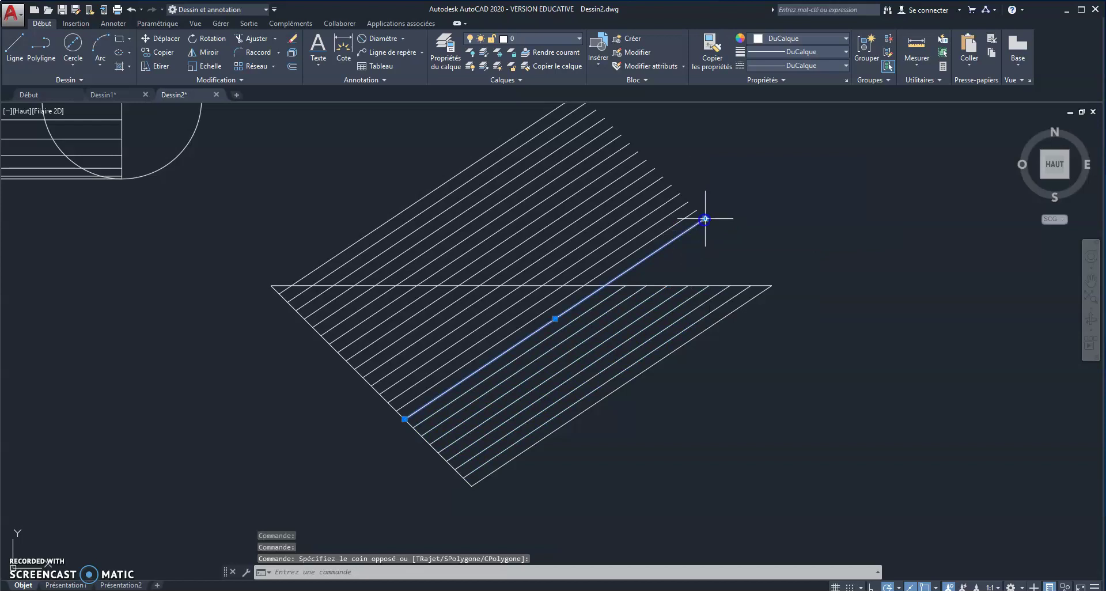
left_click(704, 218)
left_click(605, 284)
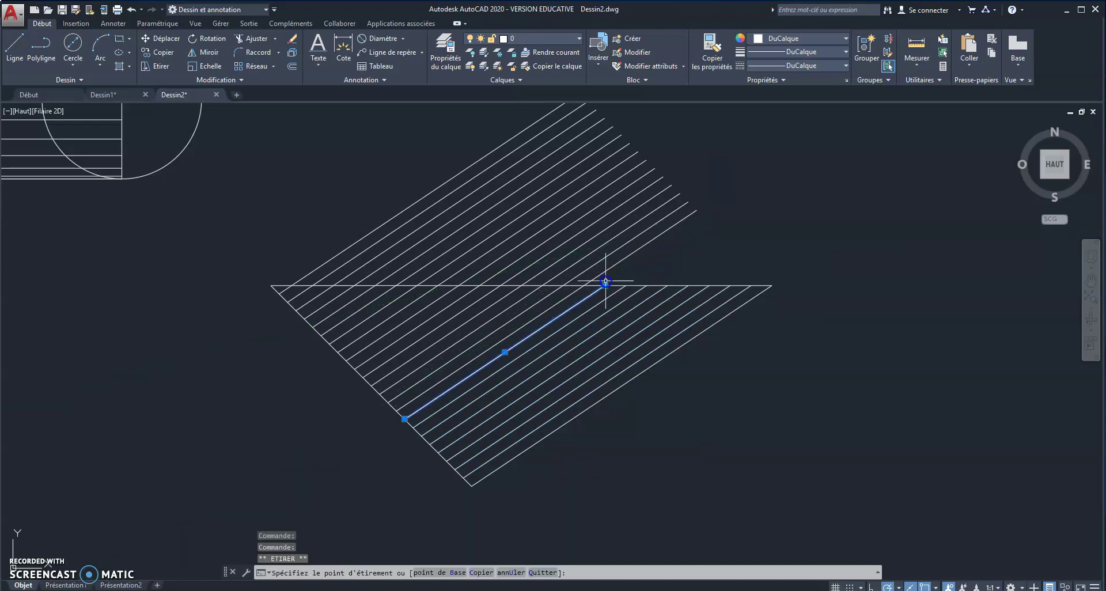
left_click(696, 210)
left_click(613, 266)
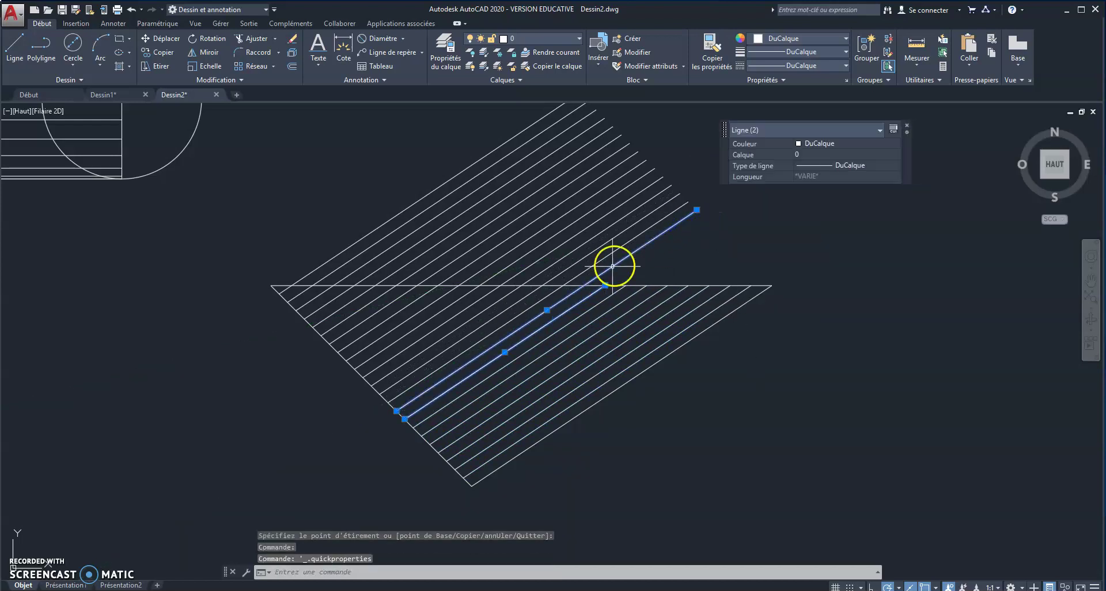
left_click(697, 210)
left_click(584, 286)
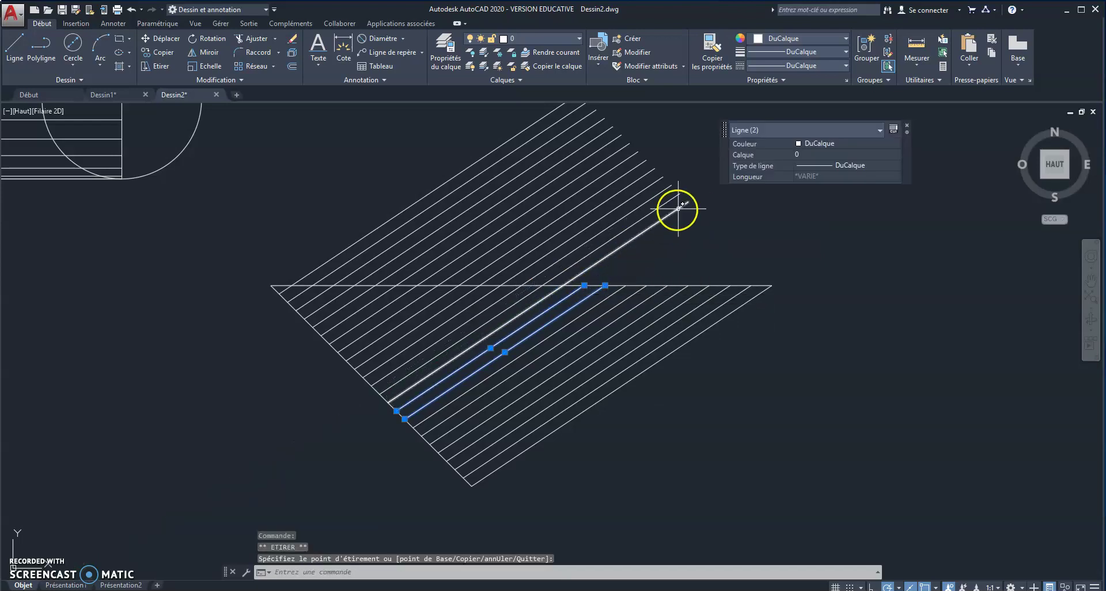
left_click(685, 201)
left_click(686, 201)
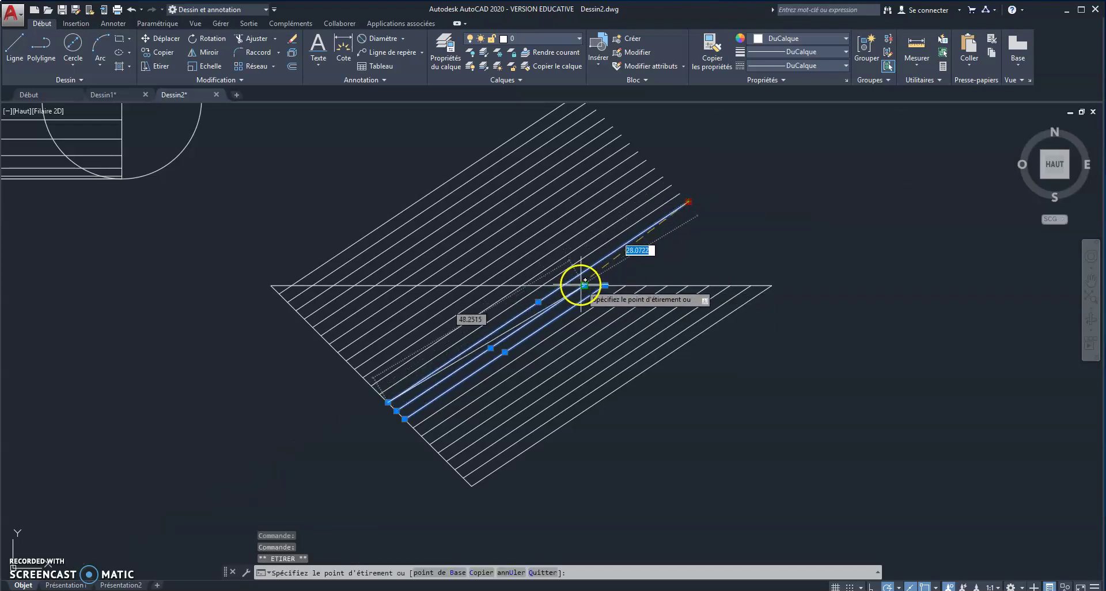
left_click(564, 286)
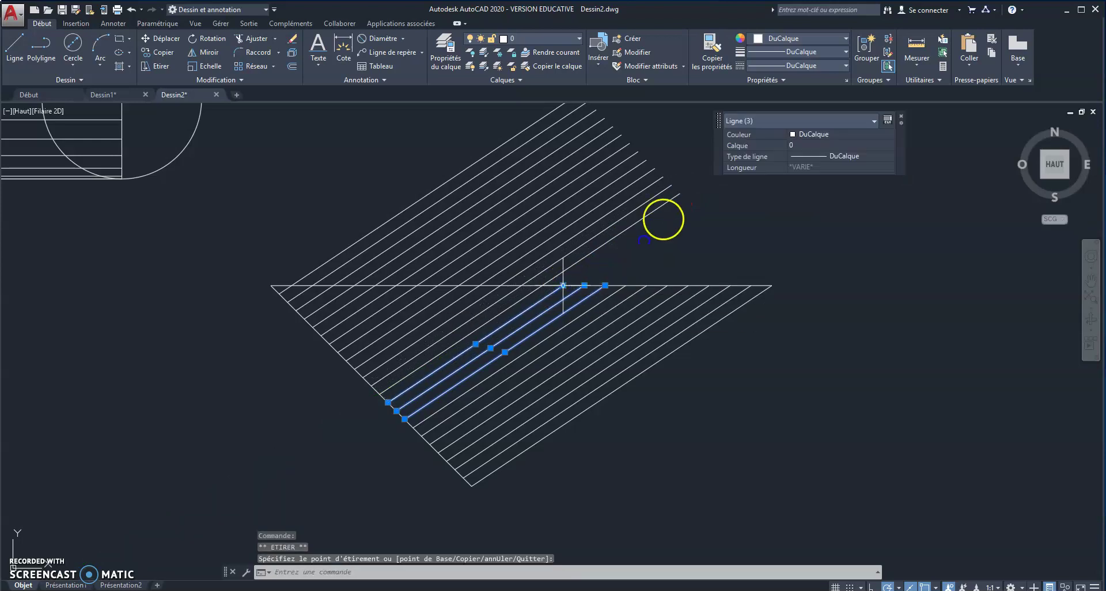
Step: Shorten the eleventh to fourteenth slanted copies so that each ends where it crosses the horizontal line
left_click(679, 195)
left_click(679, 194)
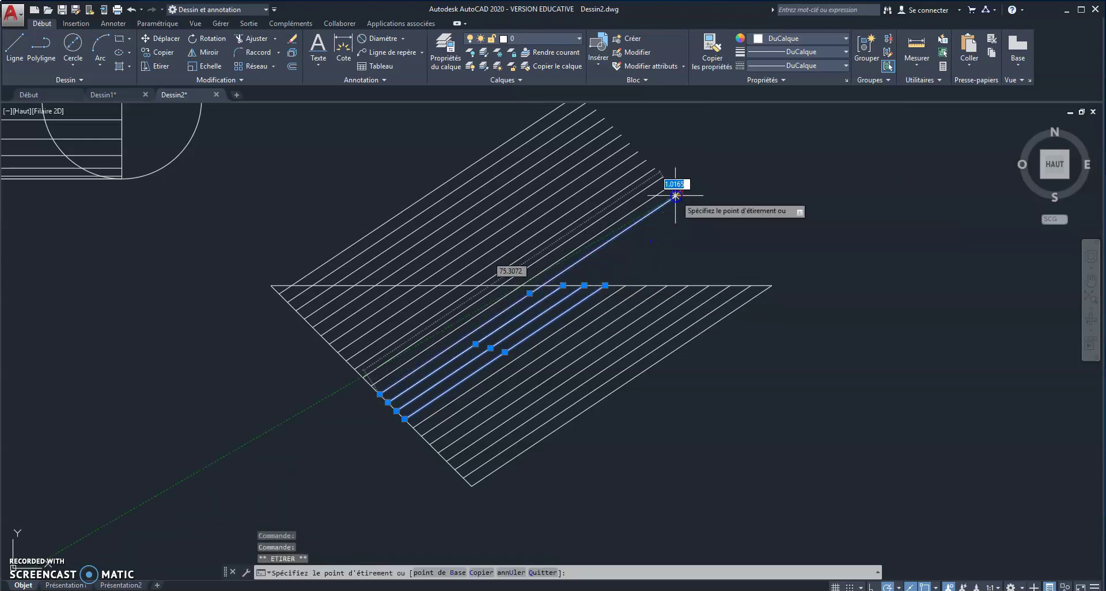
left_click(542, 285)
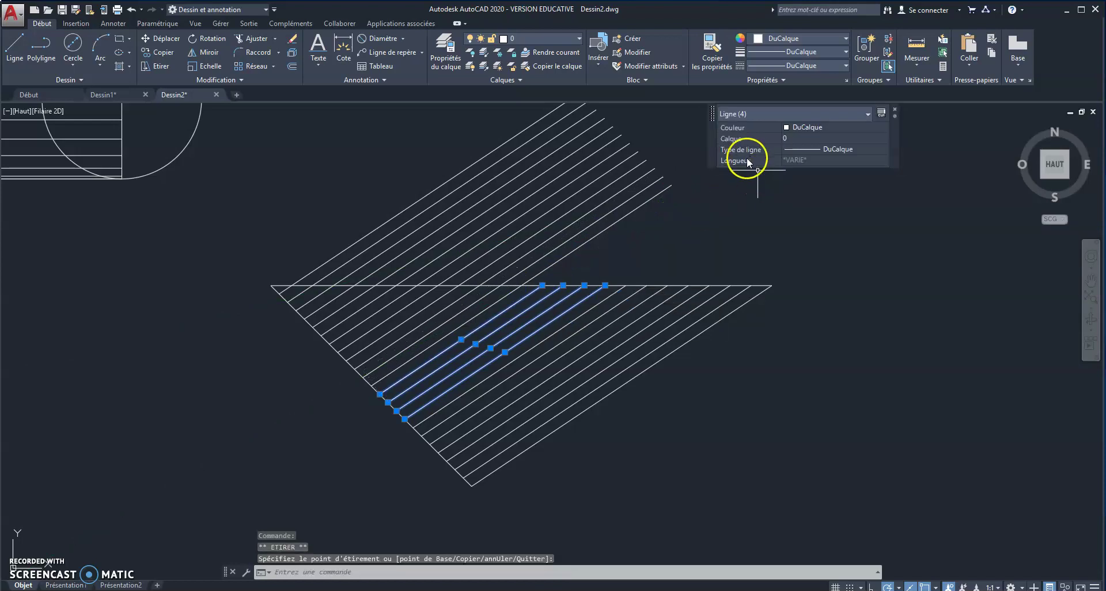
left_click(670, 186)
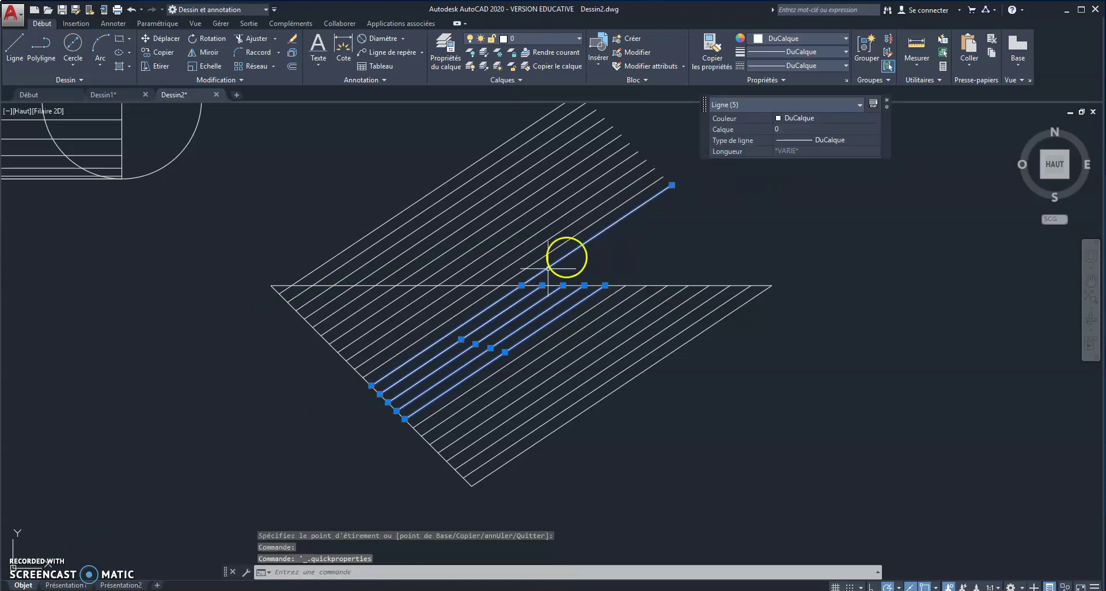
left_click(672, 186)
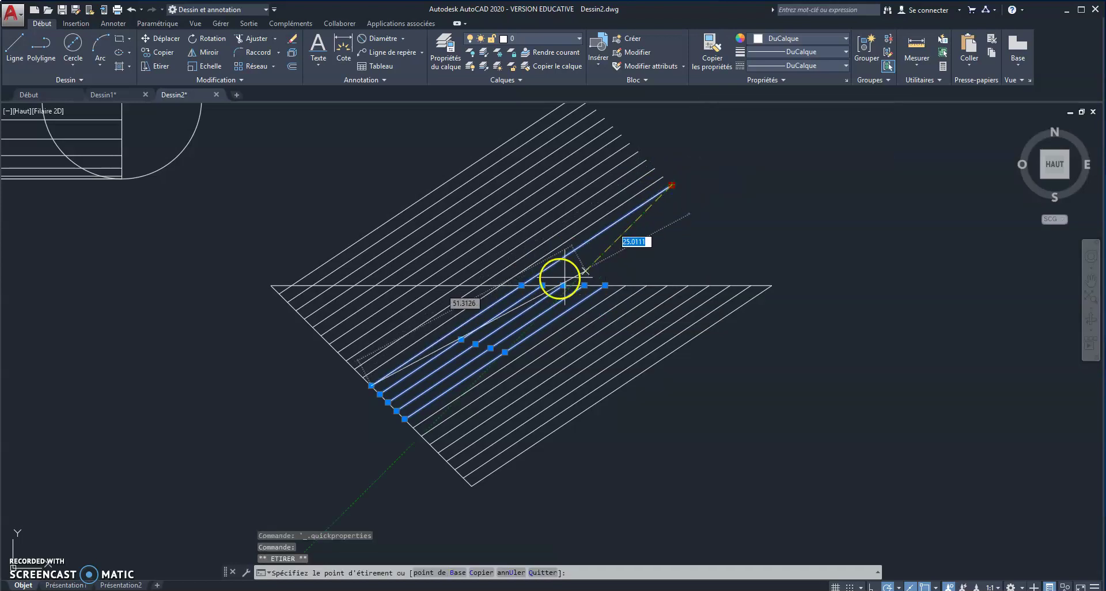
left_click(521, 285)
left_click(642, 191)
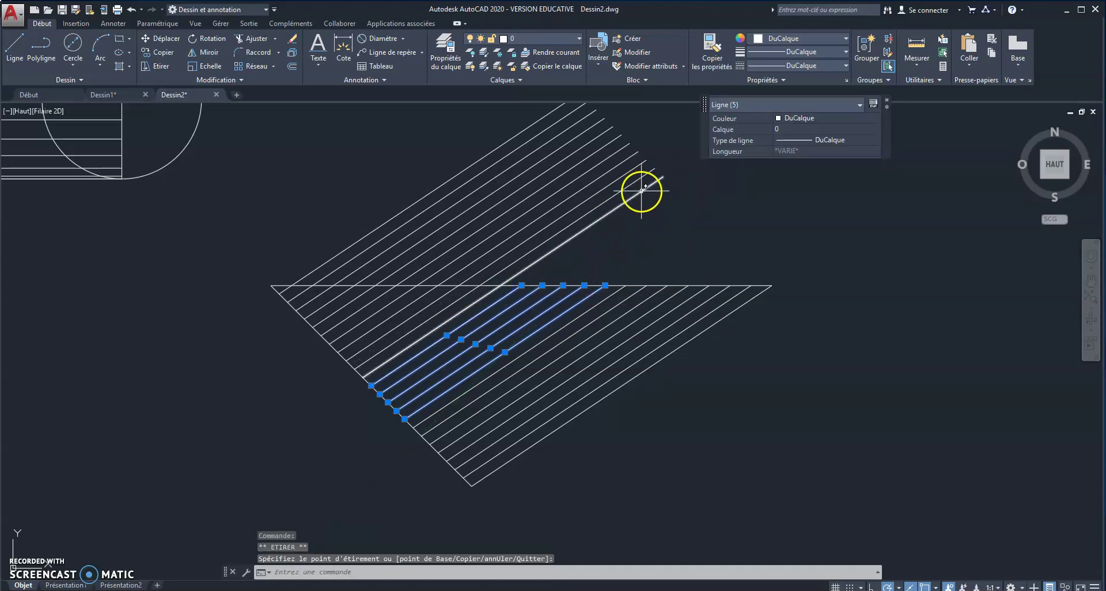
left_click(664, 176)
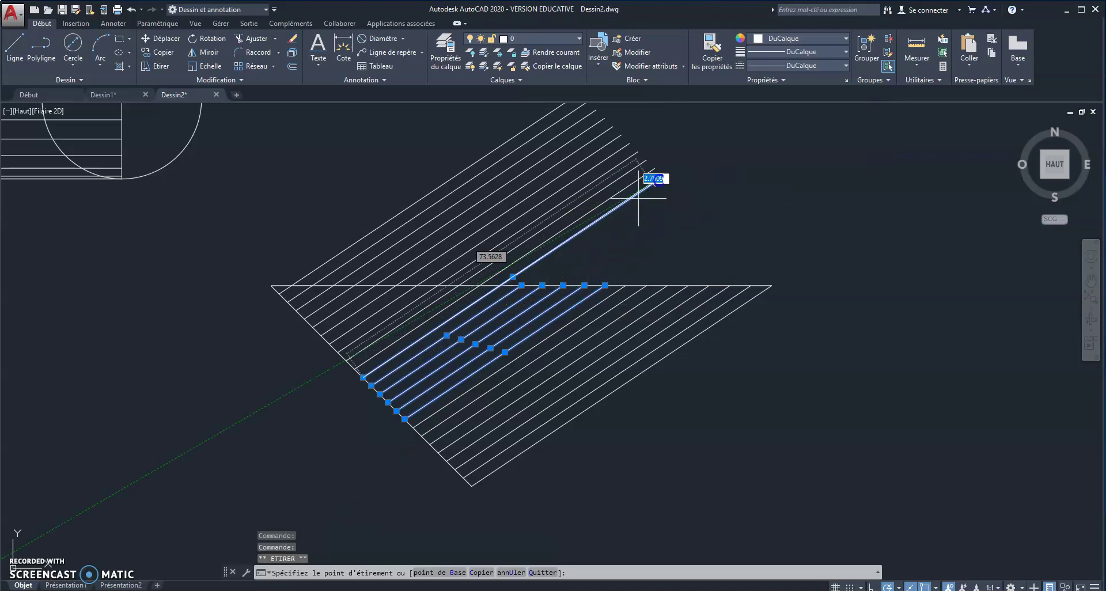
left_click(501, 285)
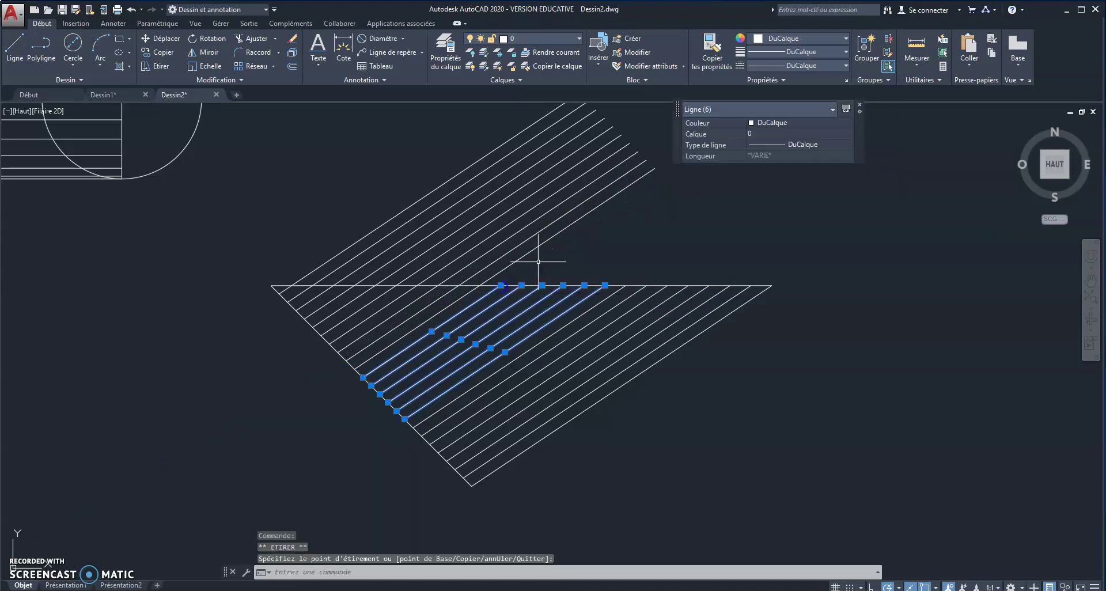
left_click(653, 169)
left_click(655, 168)
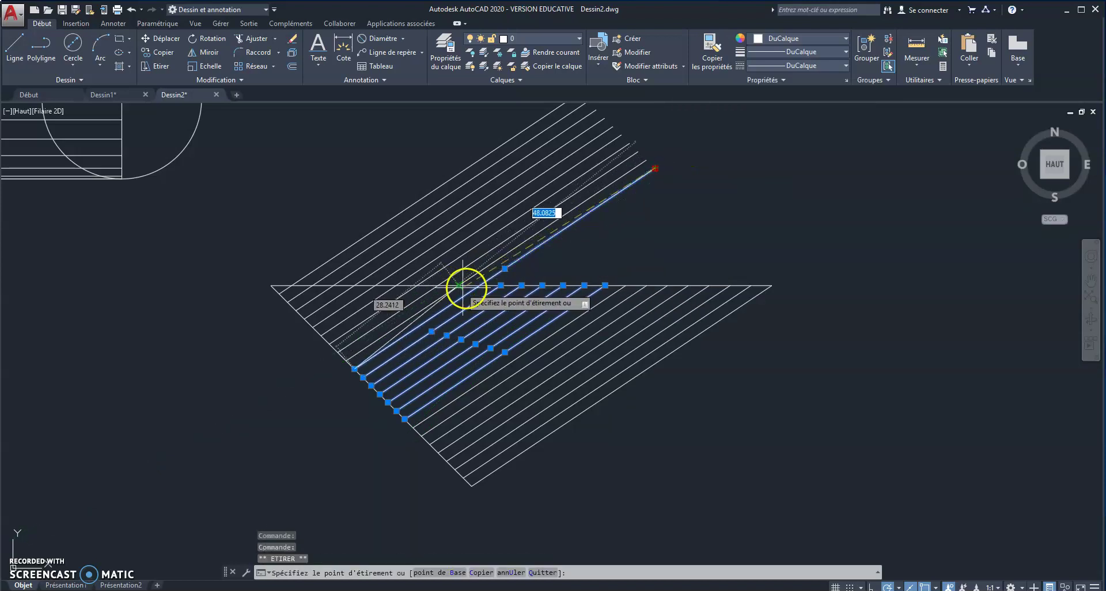
left_click(604, 286)
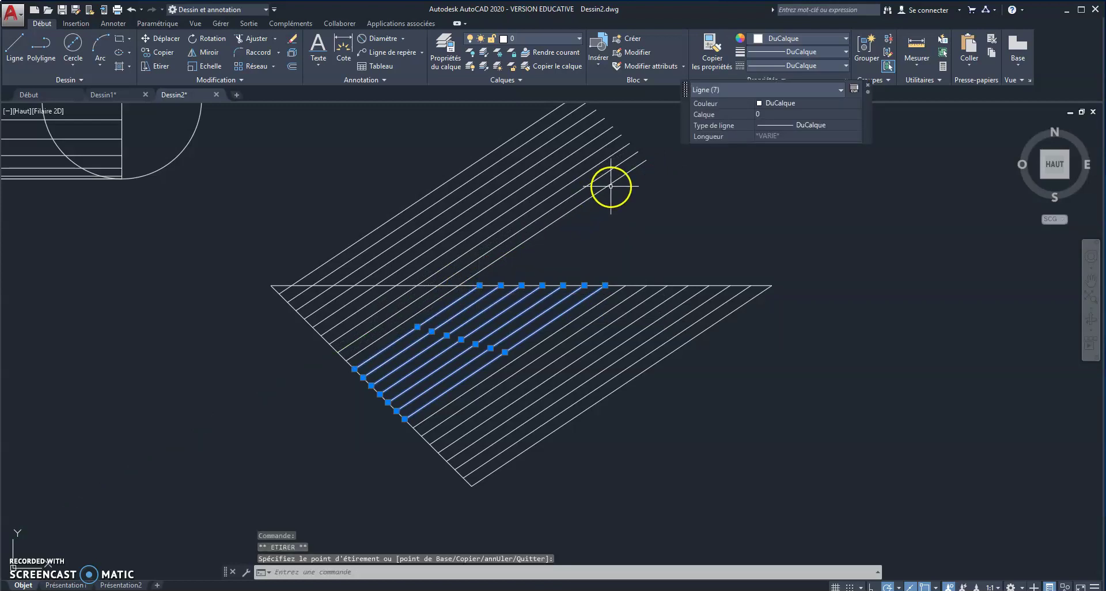
Step: Shorten the fifteenth, sixteenth and seventeenth slanted copies so their upper ends stop on the horizontal line
left_click(611, 185)
left_click(646, 160)
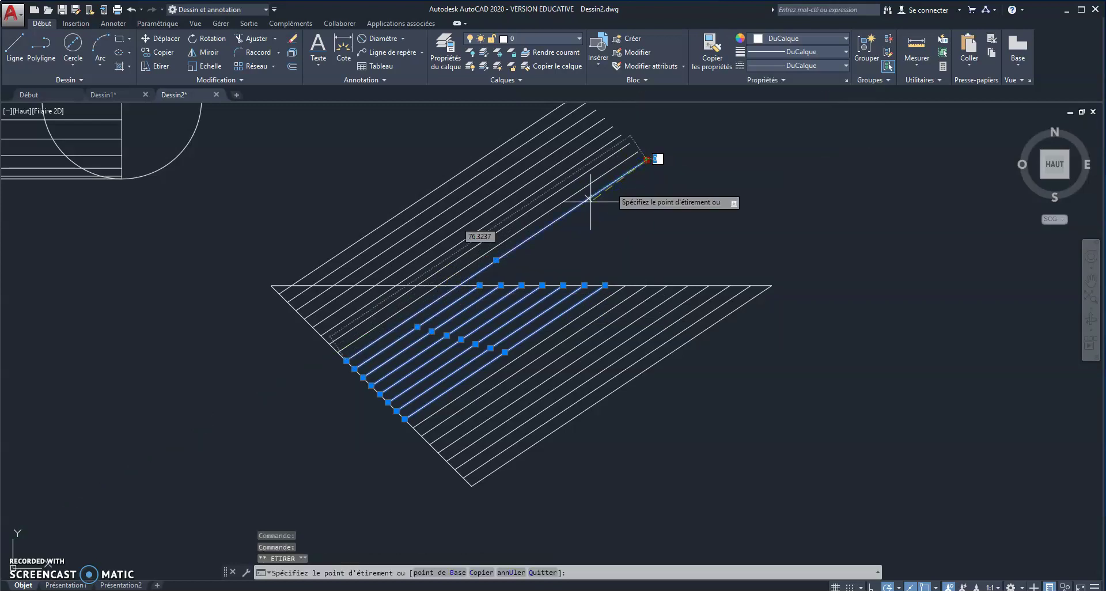
left_click(459, 286)
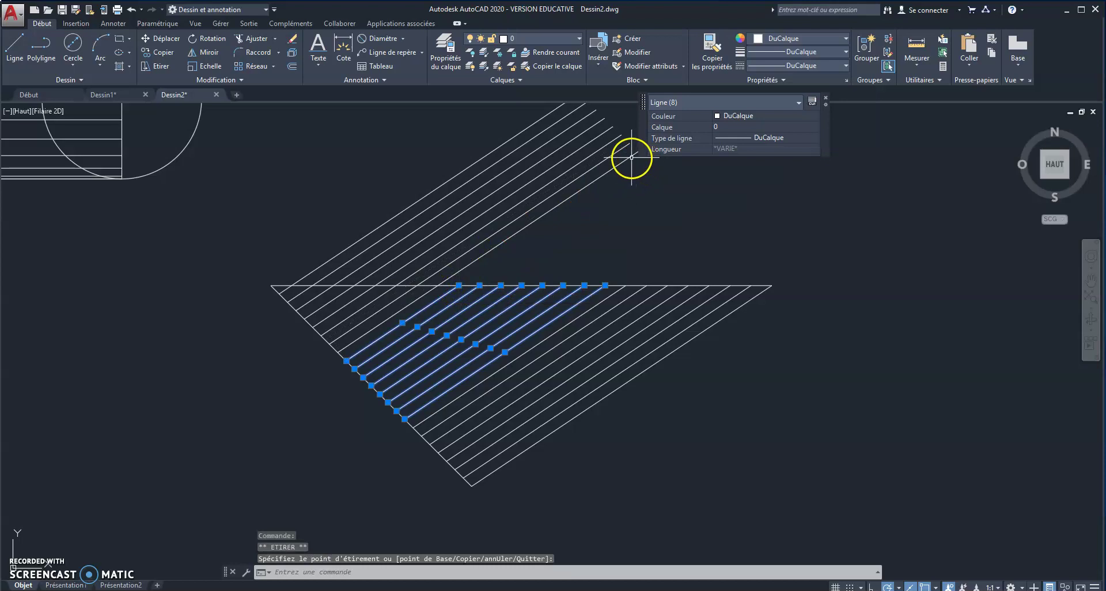
left_click(631, 157)
left_click(639, 151)
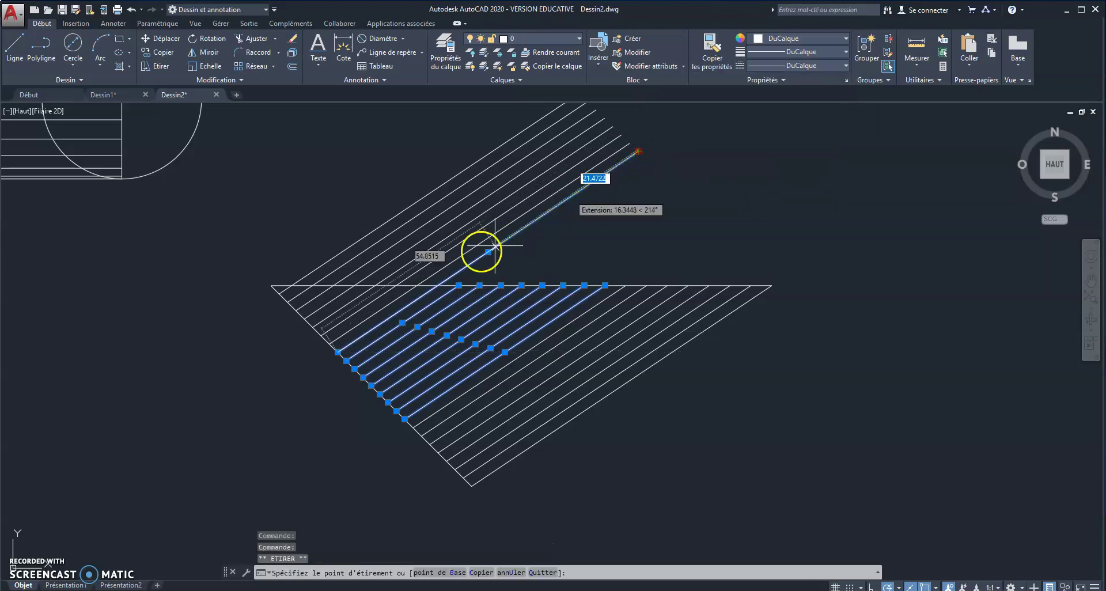
left_click(438, 285)
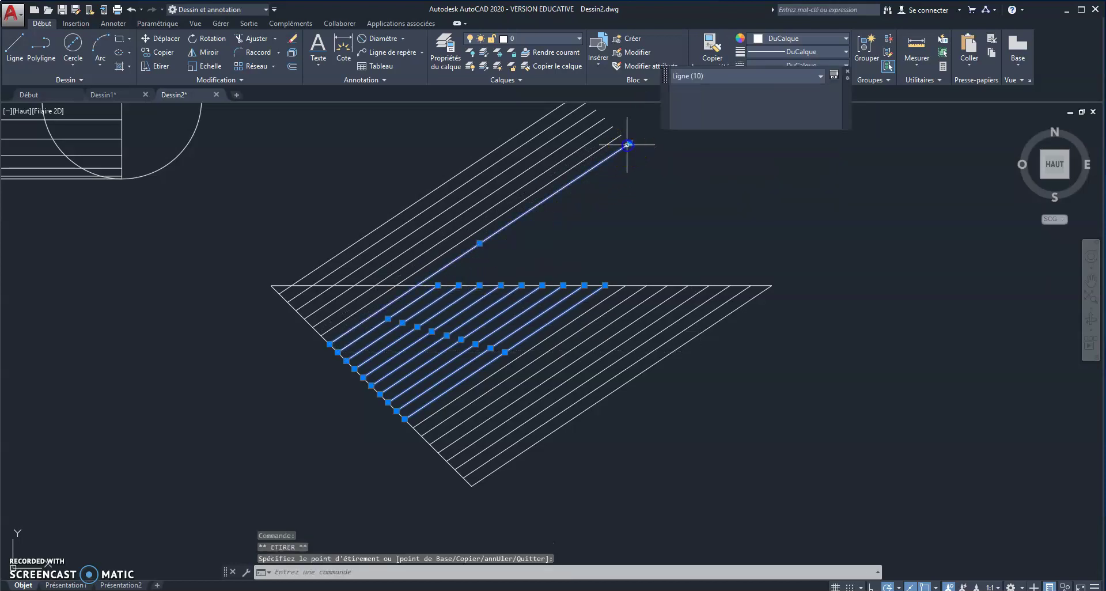
left_click(628, 148)
left_click(630, 143)
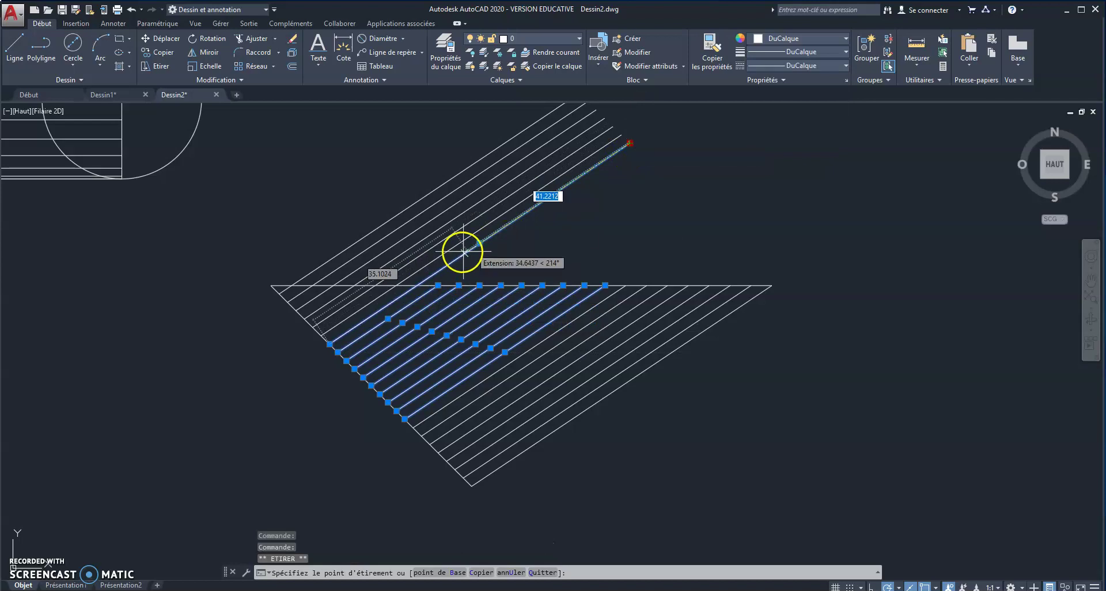
left_click(417, 285)
Step: Pull the upper ends of the eighteenth, nineteenth and twentieth slanted copies back to their intersections with the horizontal line
left_click(615, 138)
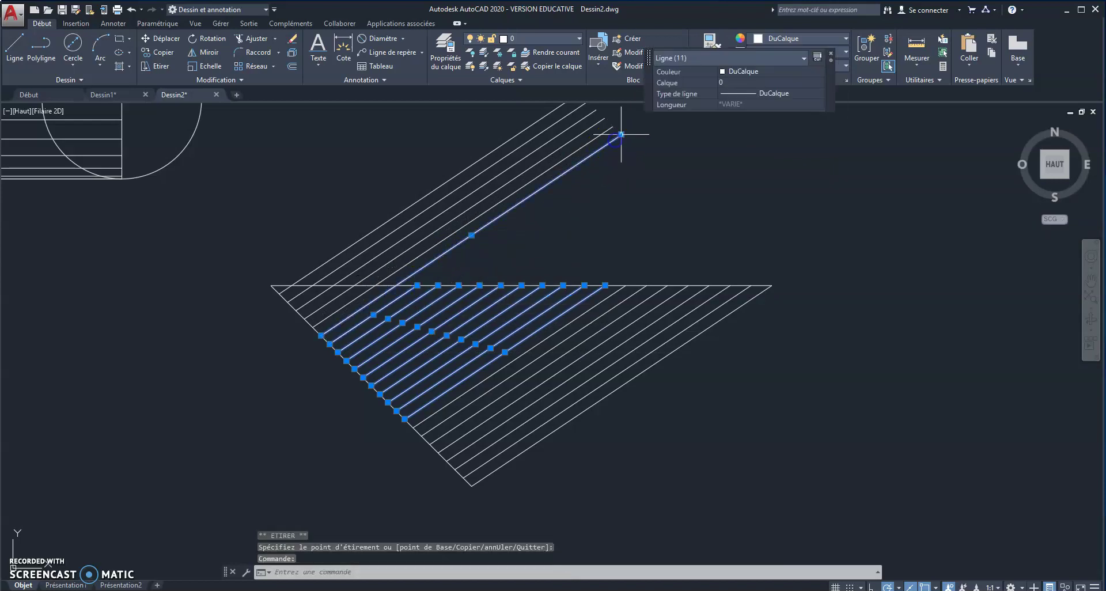
left_click(621, 134)
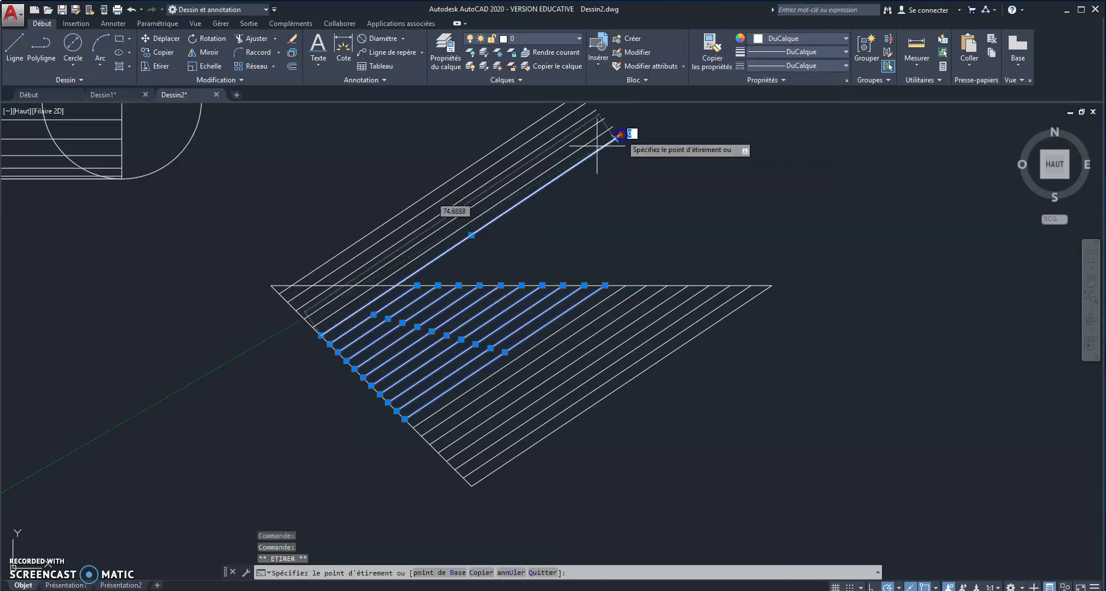
left_click(396, 285)
middle_click_drag(537, 233, 592, 303)
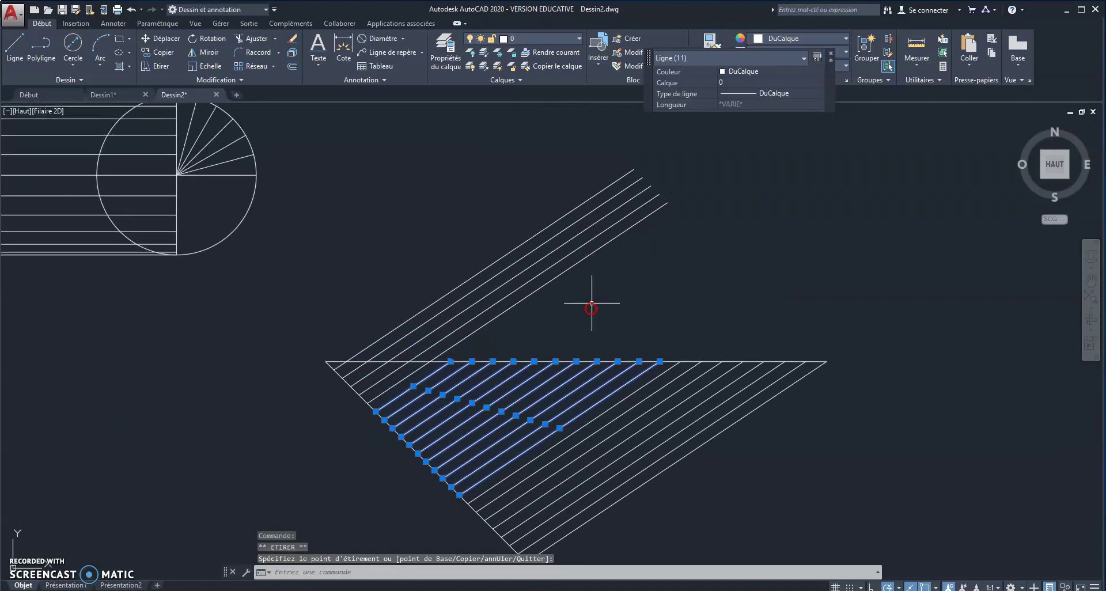
left_click(663, 204)
left_click(668, 202)
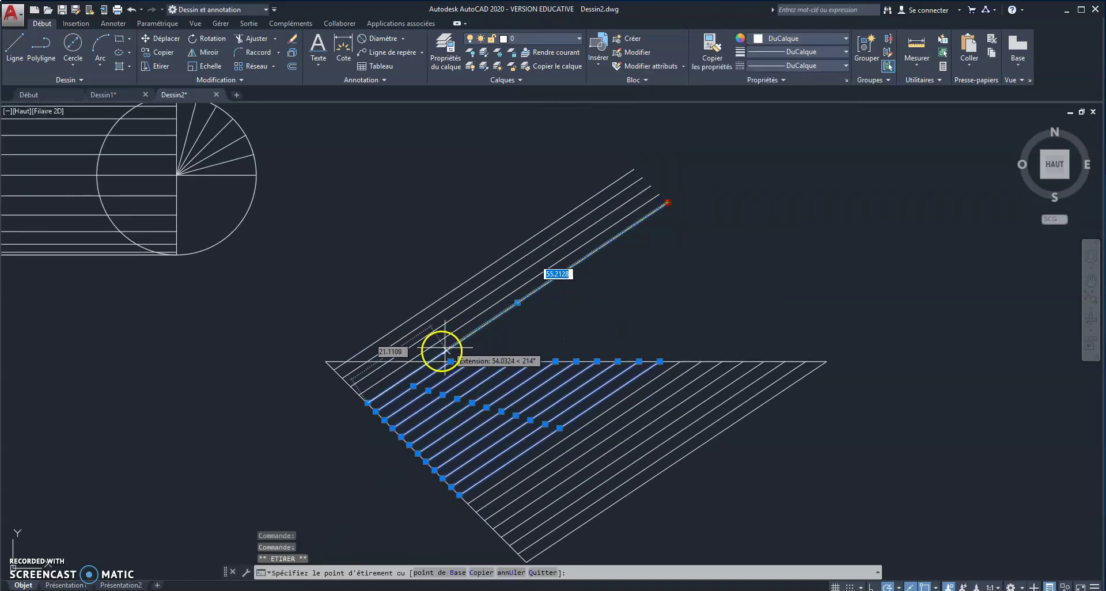
left_click(668, 202)
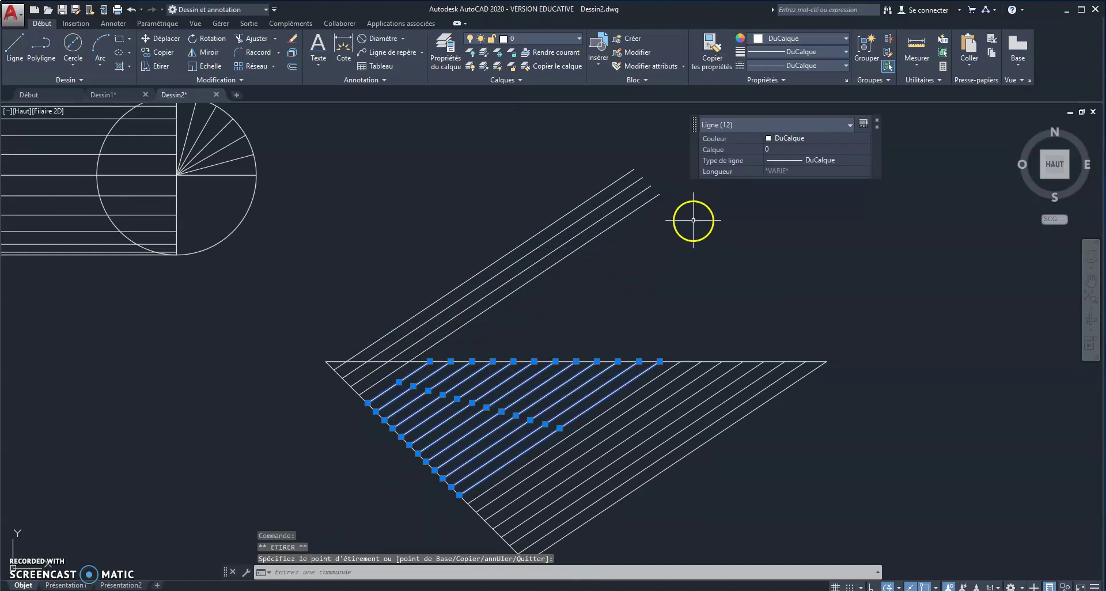
left_click(659, 195)
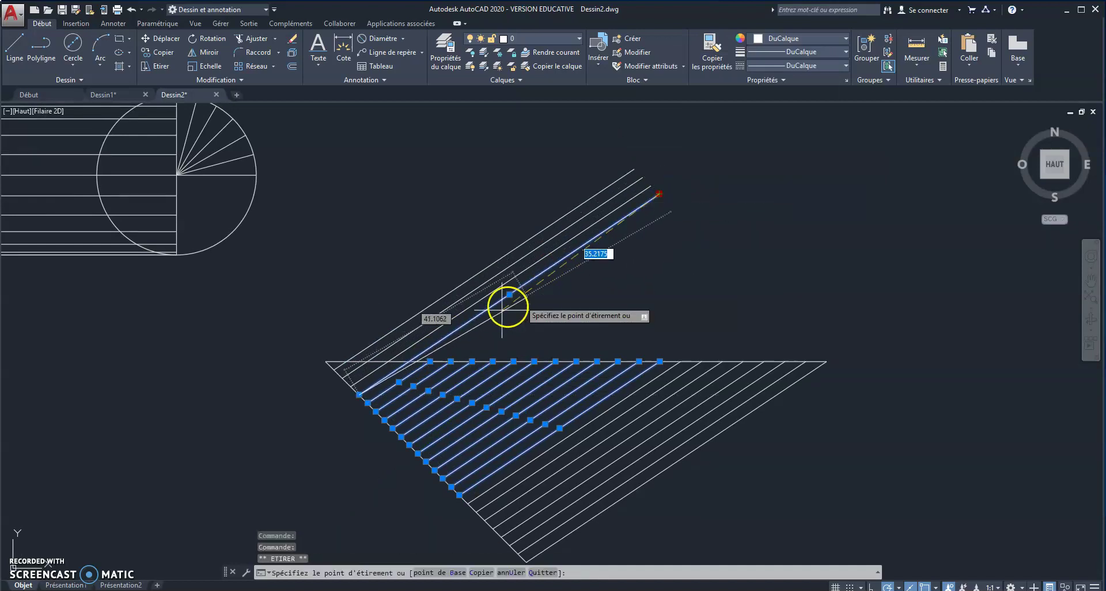
left_click(407, 361)
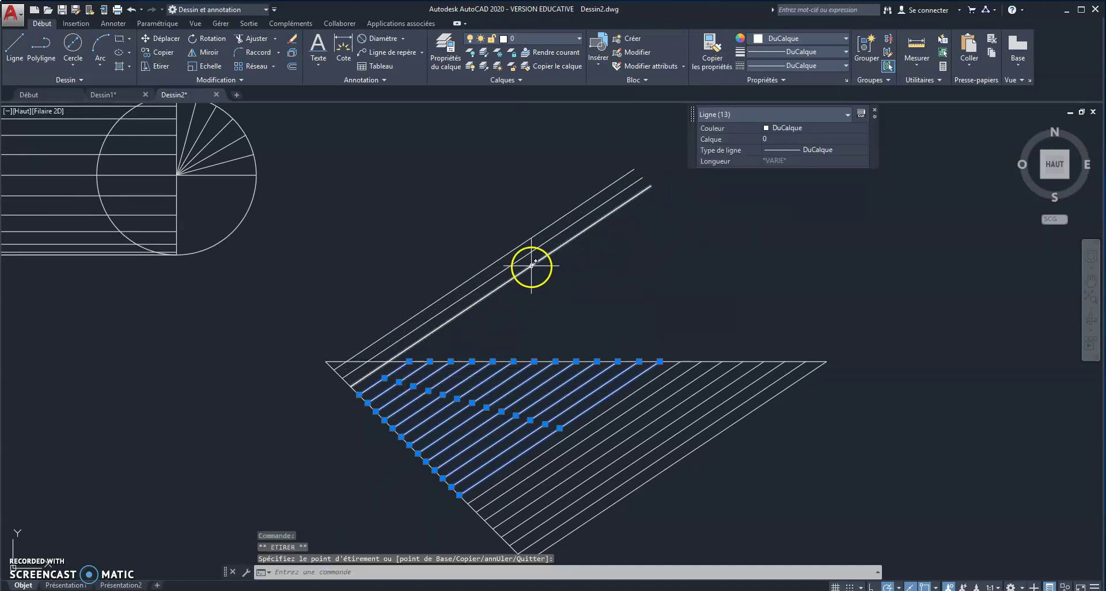
Step: Stretch the upper ends of the last three slanted copies back to the horizontal line and clear the selection
mouse_move(730, 253)
middle_mouse_down()
mouse_move(656, 323)
mouse_move(670, 315)
middle_mouse_up()
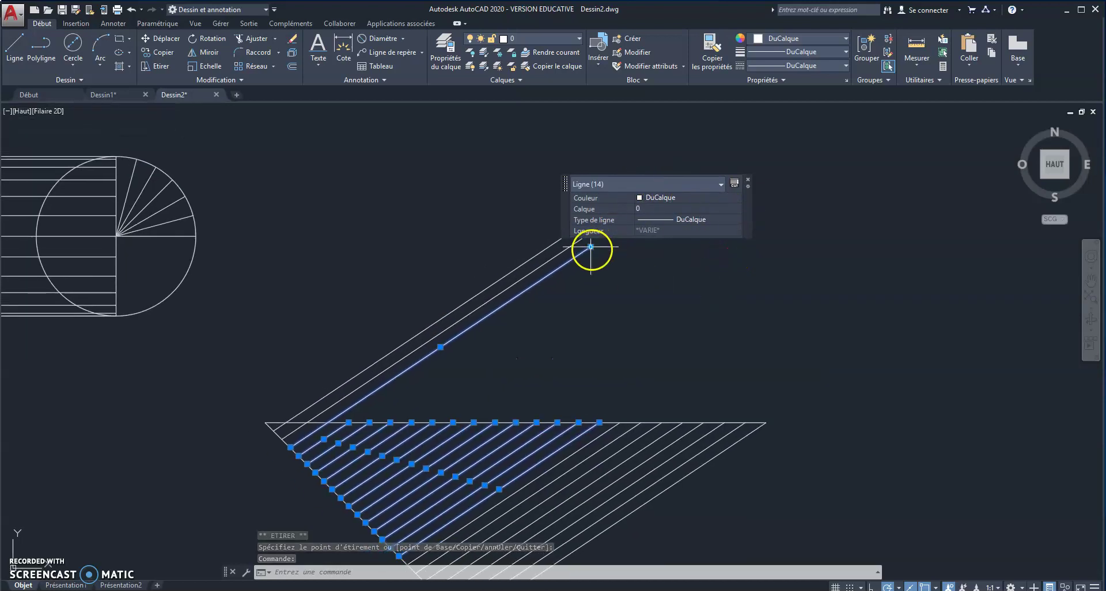
left_click(590, 246)
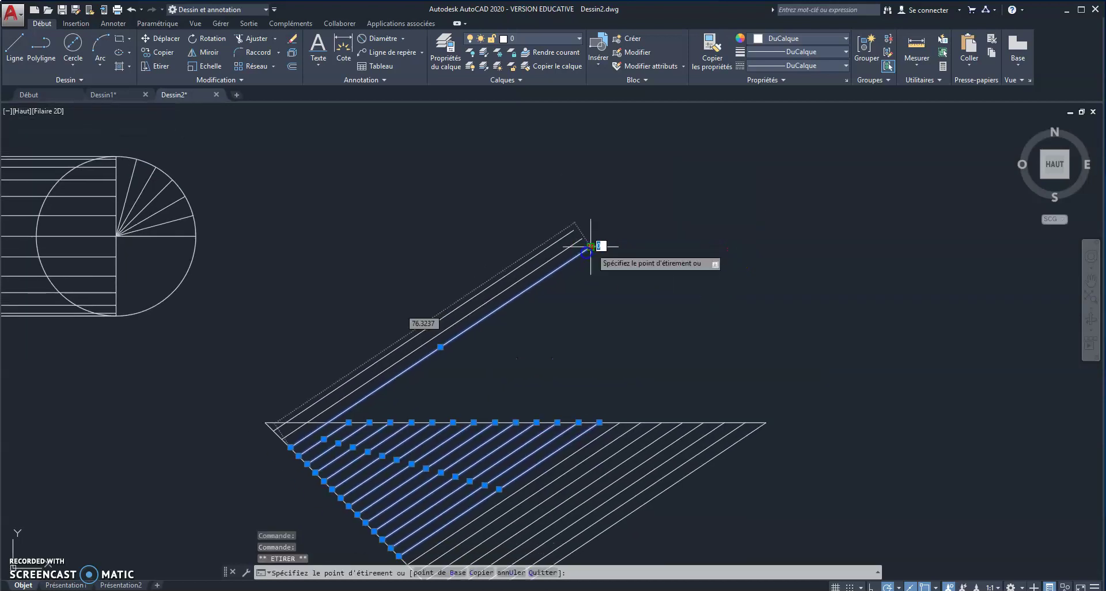
left_click(326, 422)
middle_click_drag(587, 271, 573, 294)
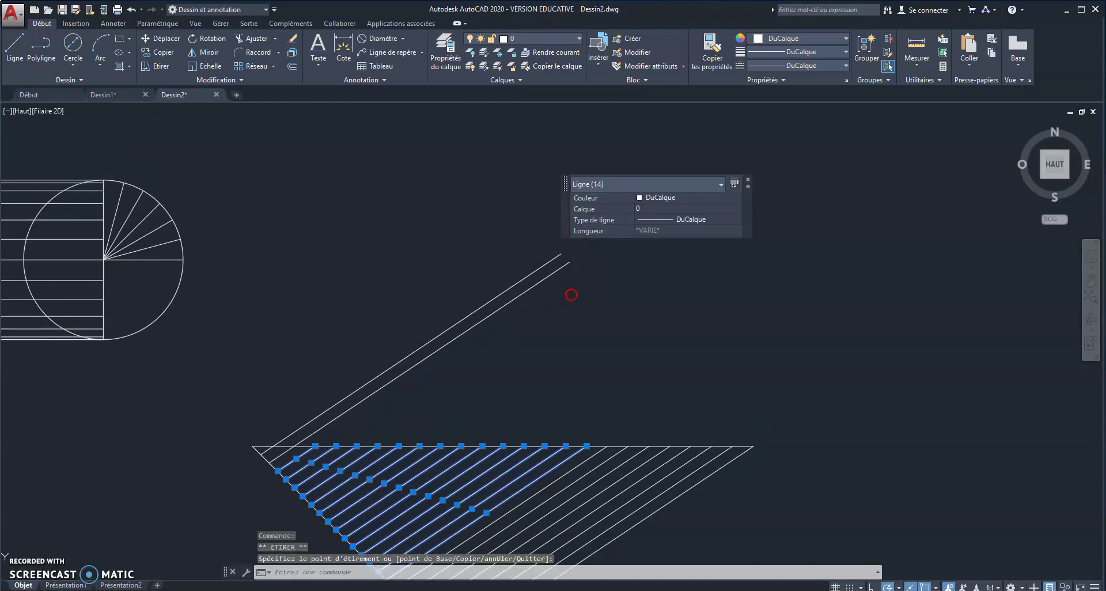
left_click(566, 264)
left_click(569, 262)
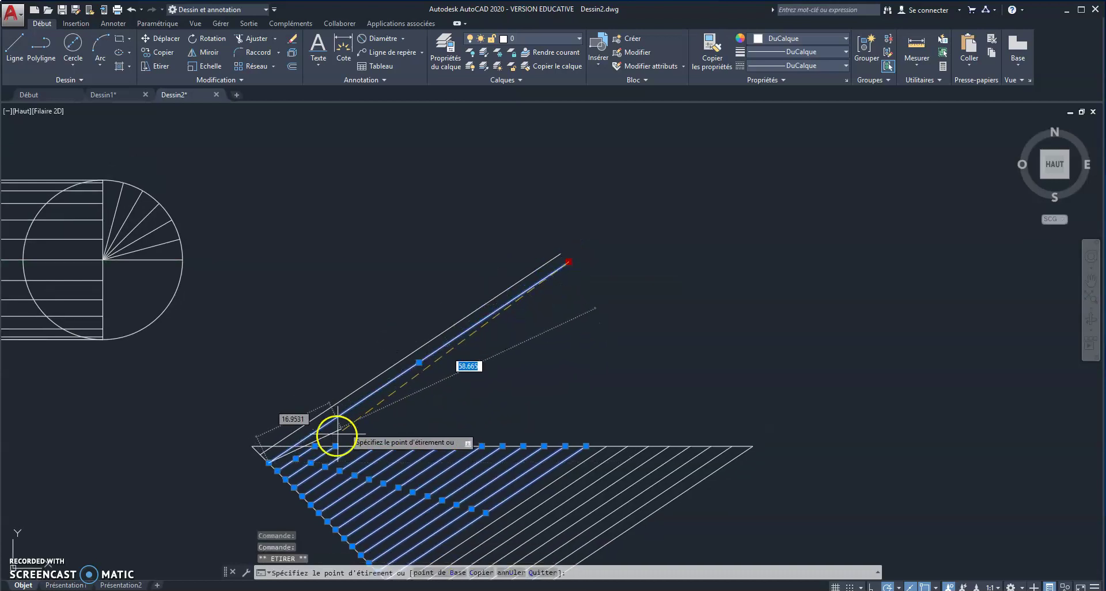
left_click(293, 445)
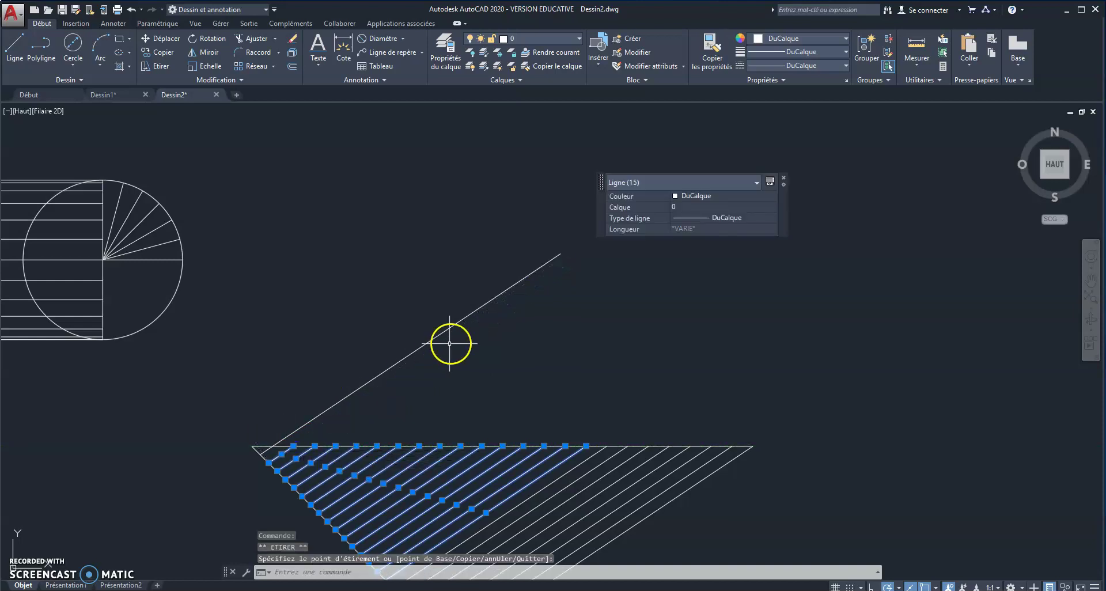
left_click(561, 253)
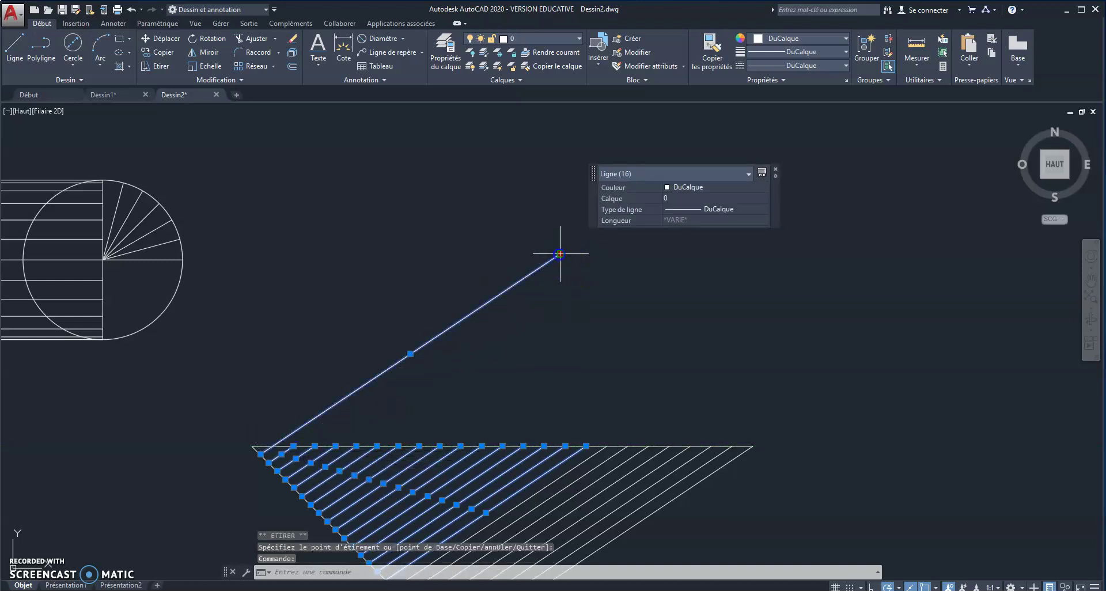
left_click(560, 253)
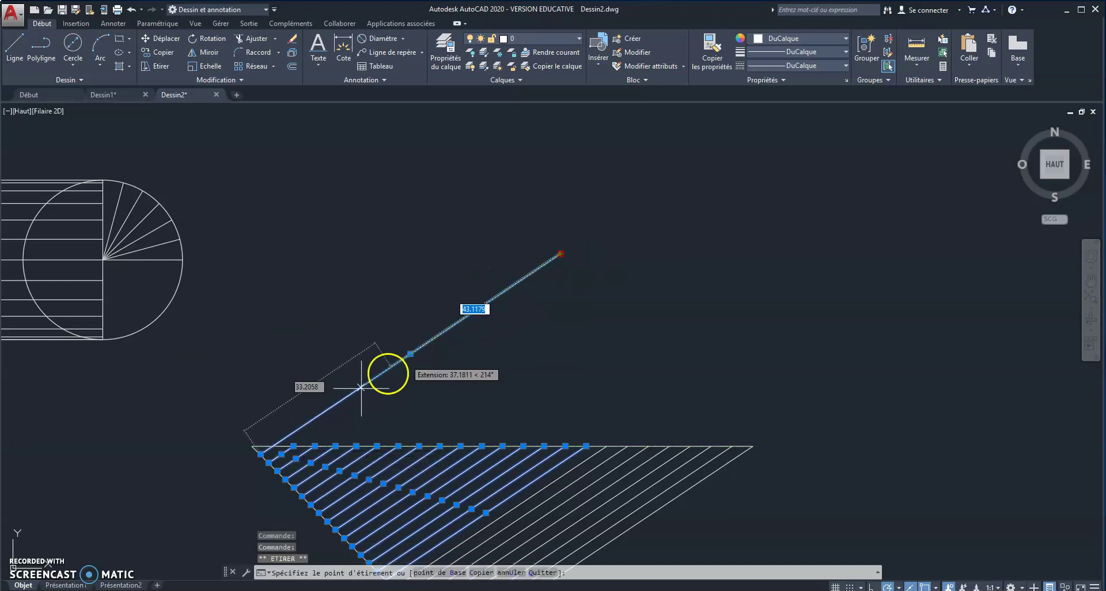
left_click(273, 445)
key("Escape")
Step: Measure the spacing between neighbouring division points near the right end and near the left end of the horizontal line
middle_click_drag(469, 357, 535, 212)
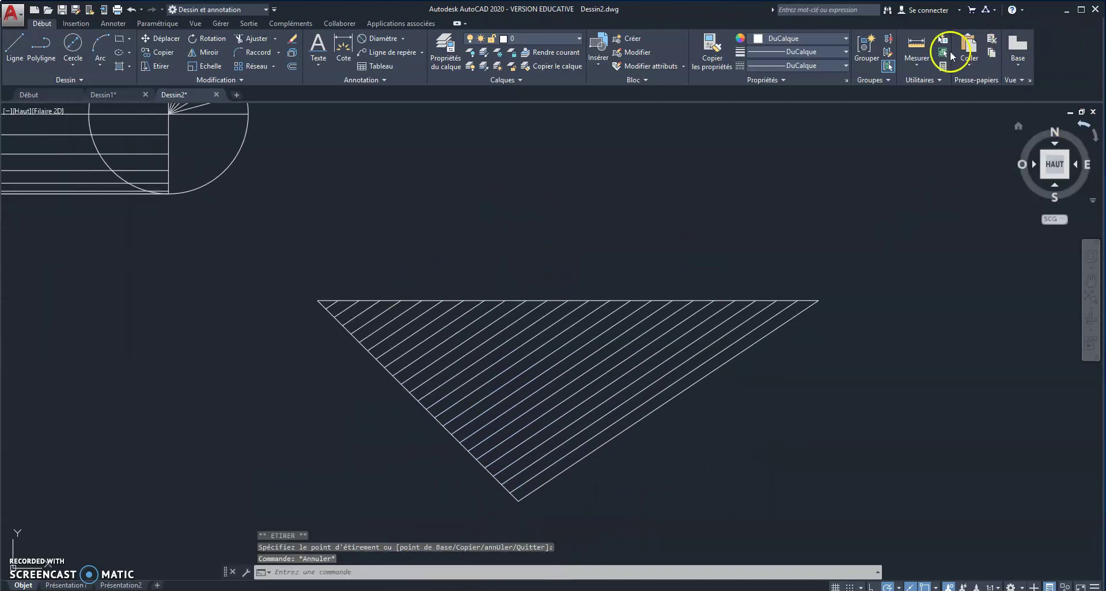
left_click(918, 64)
left_click(925, 111)
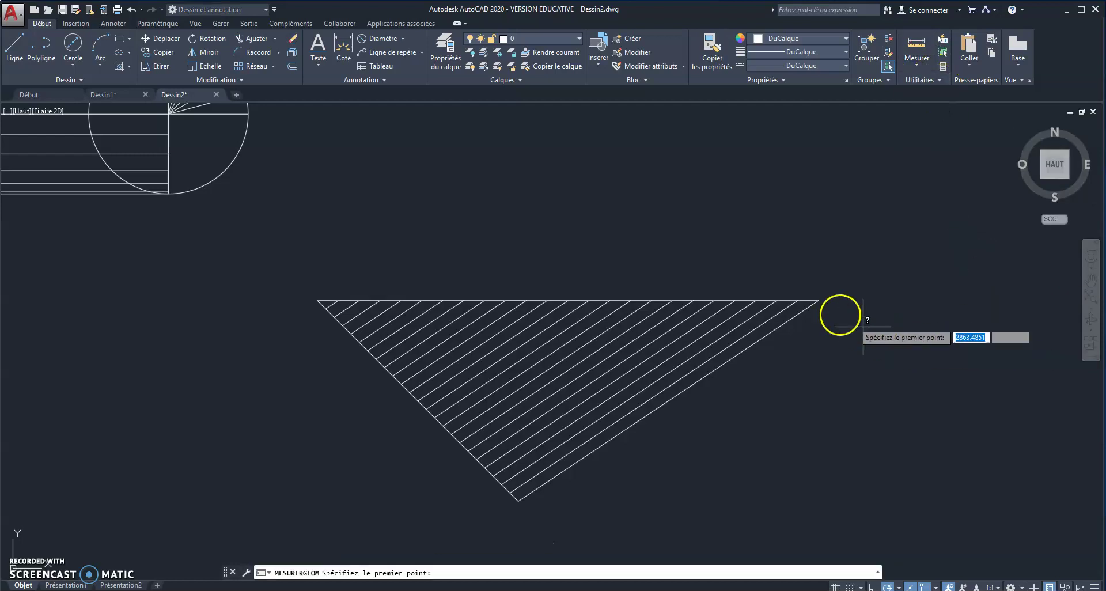
left_click(777, 301)
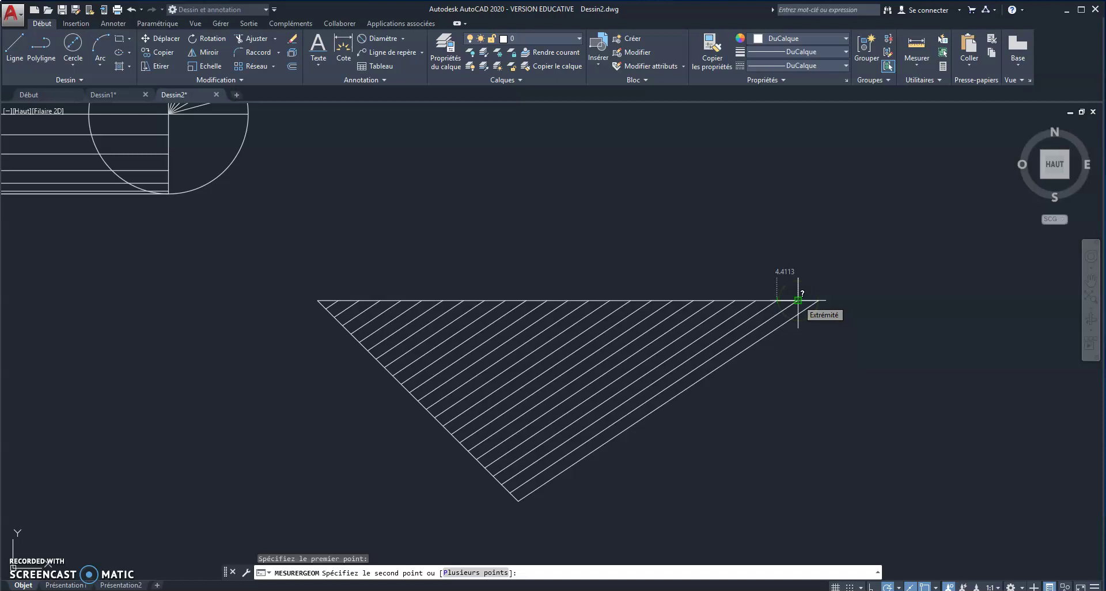
key("Escape")
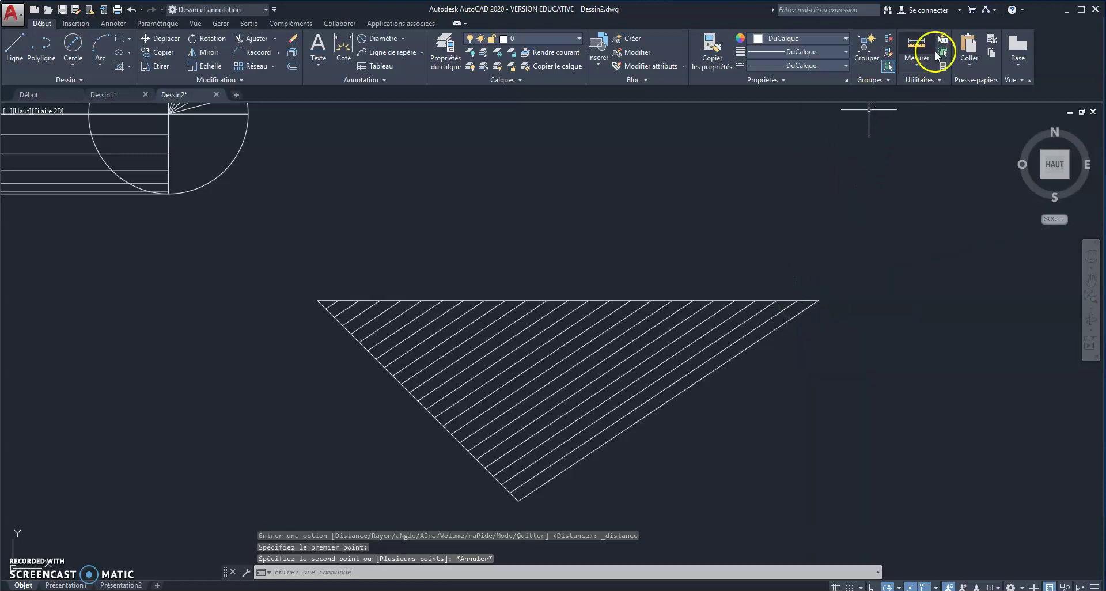
key("Return")
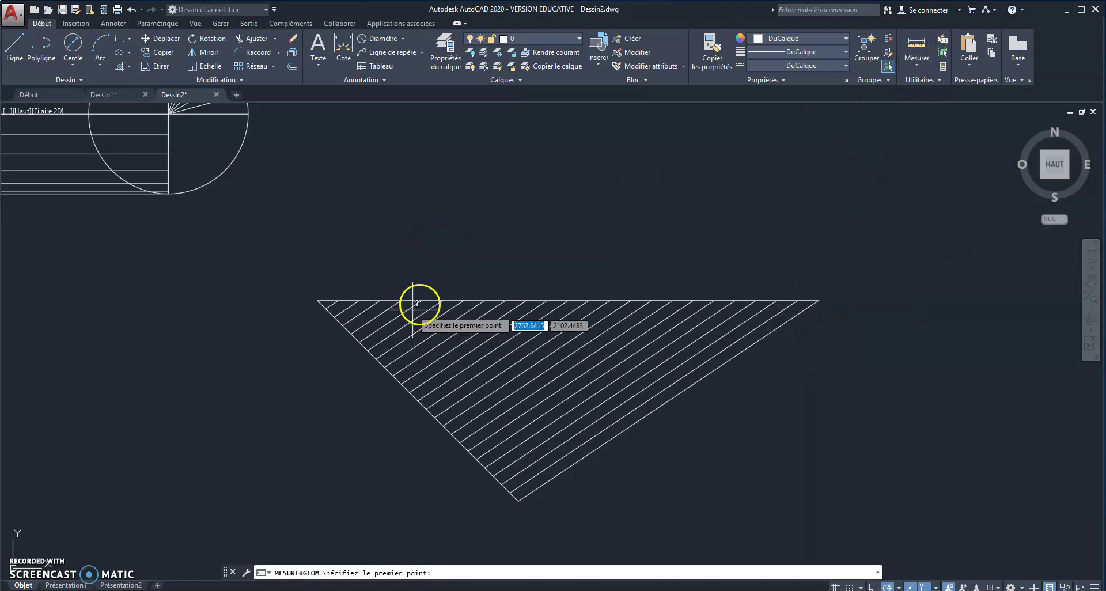
left_click(424, 299)
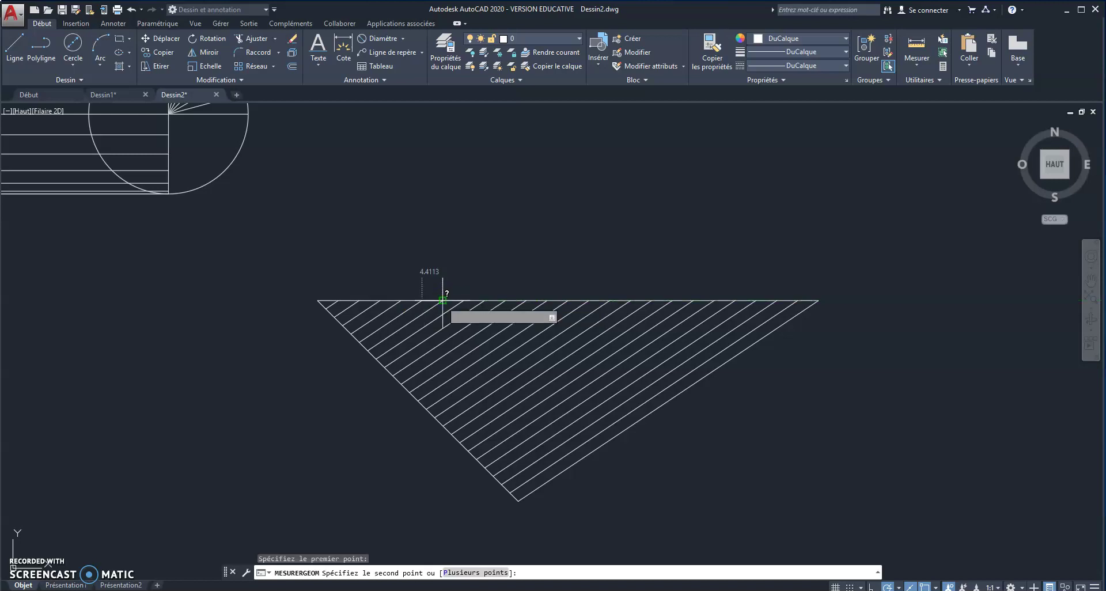
key("Escape")
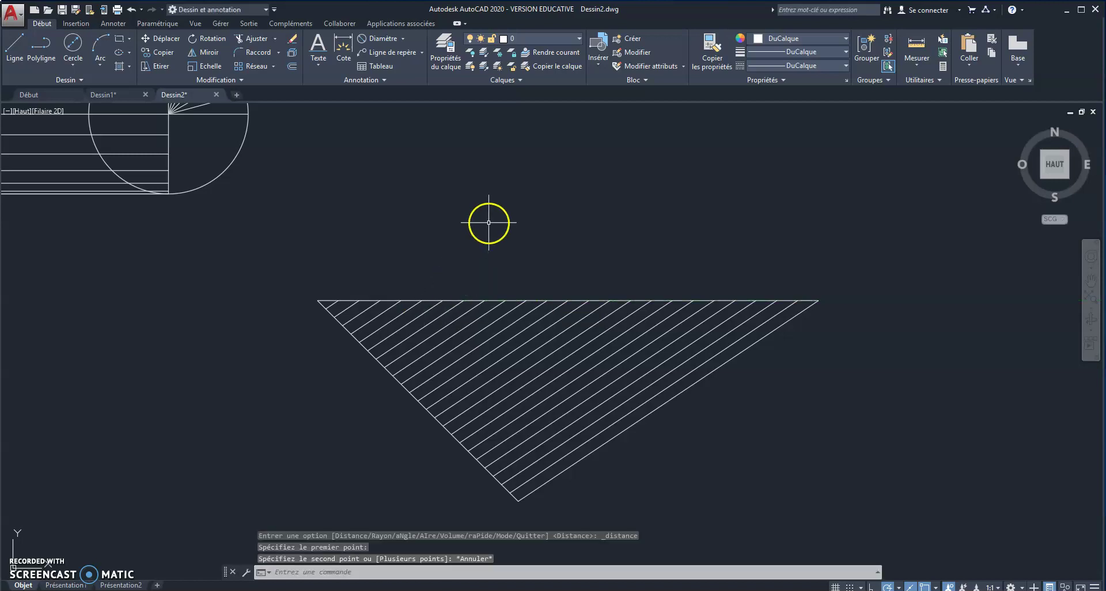
Step: Draw a vertical line 82.5493 long upward from the horizontal line's left end, matching the small pipe's topmost projection line
scroll(501, 229, "down", 2)
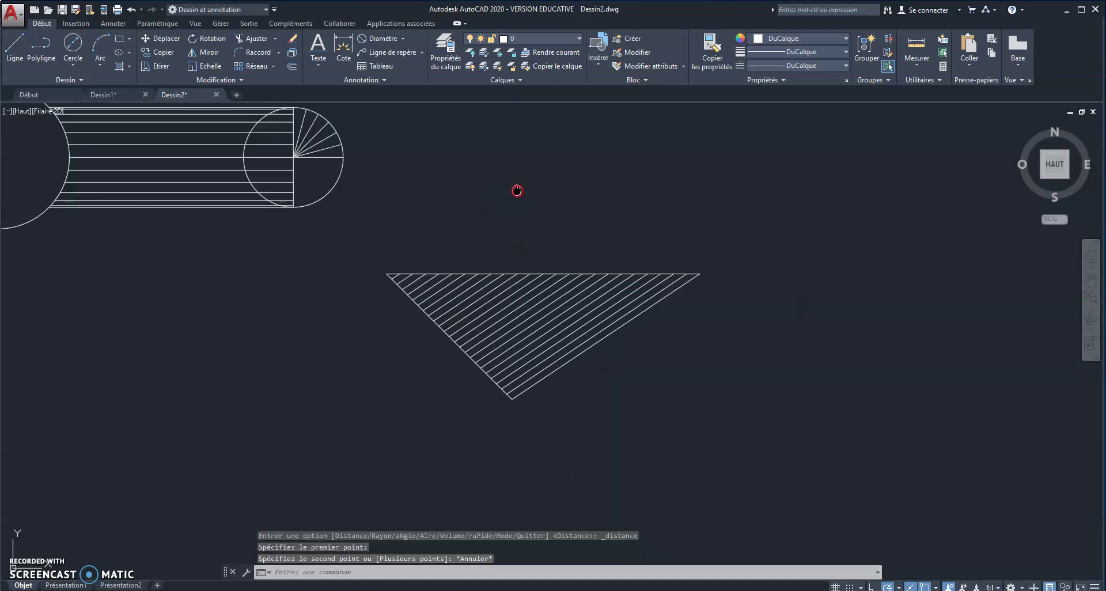
middle_click_drag(516, 190, 589, 269)
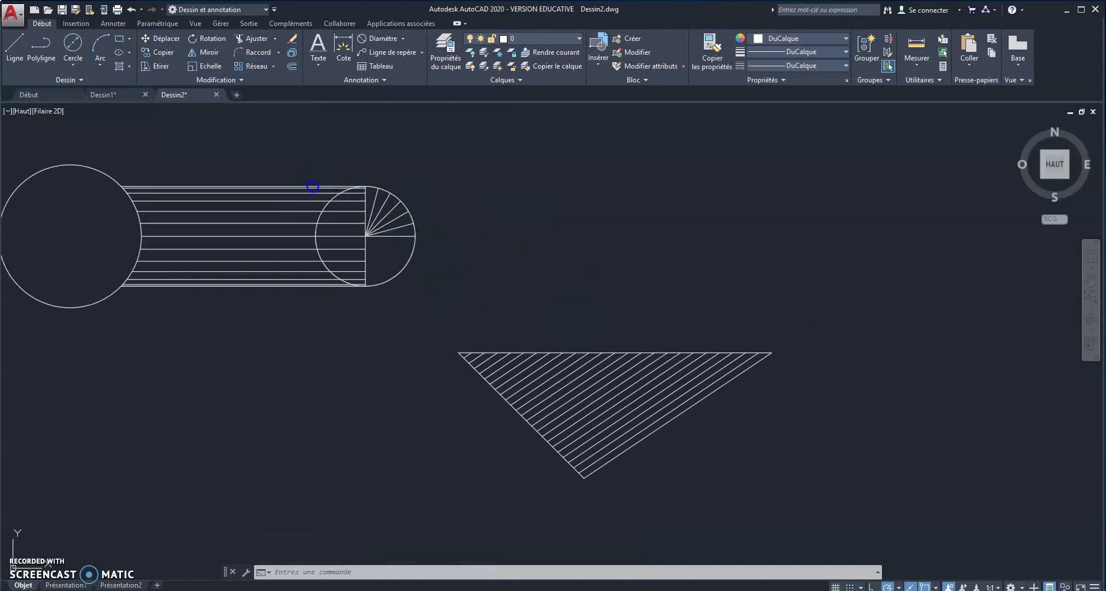
left_click(312, 186)
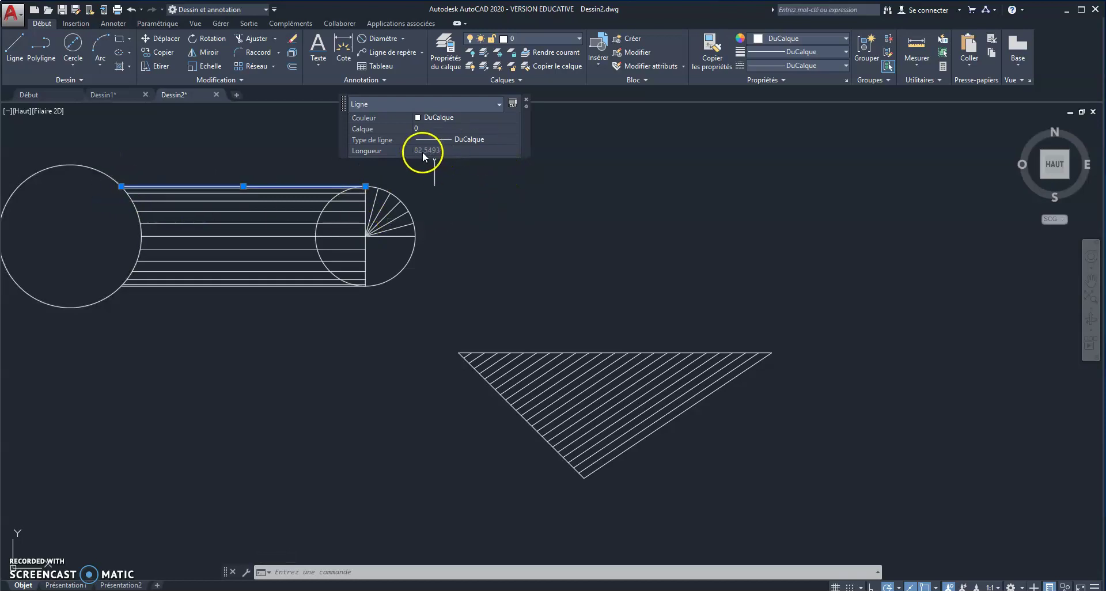
left_click(12, 48)
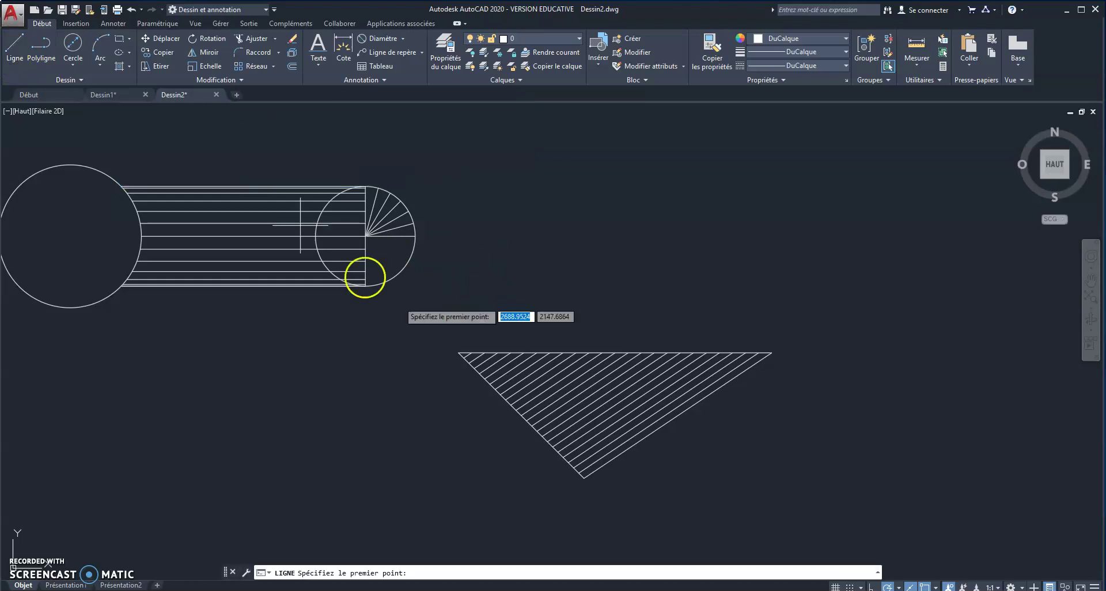
left_click(459, 352)
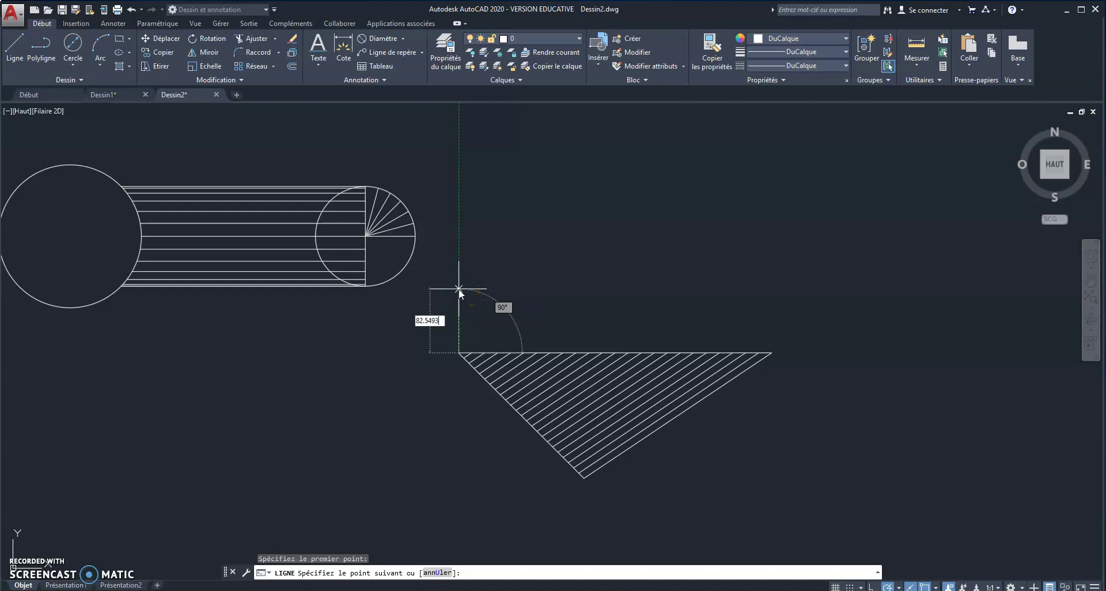
left_click(459, 288)
key("Escape")
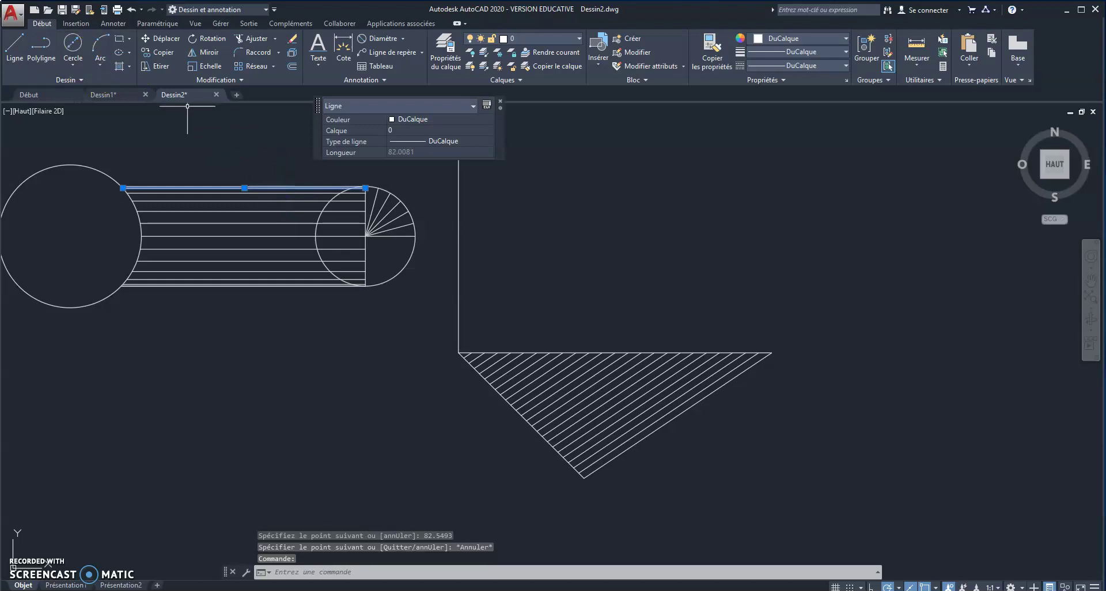
Step: Draw a vertical line 82.0081 long upward from the first division point, matching the second projection line from the top
left_click(14, 47)
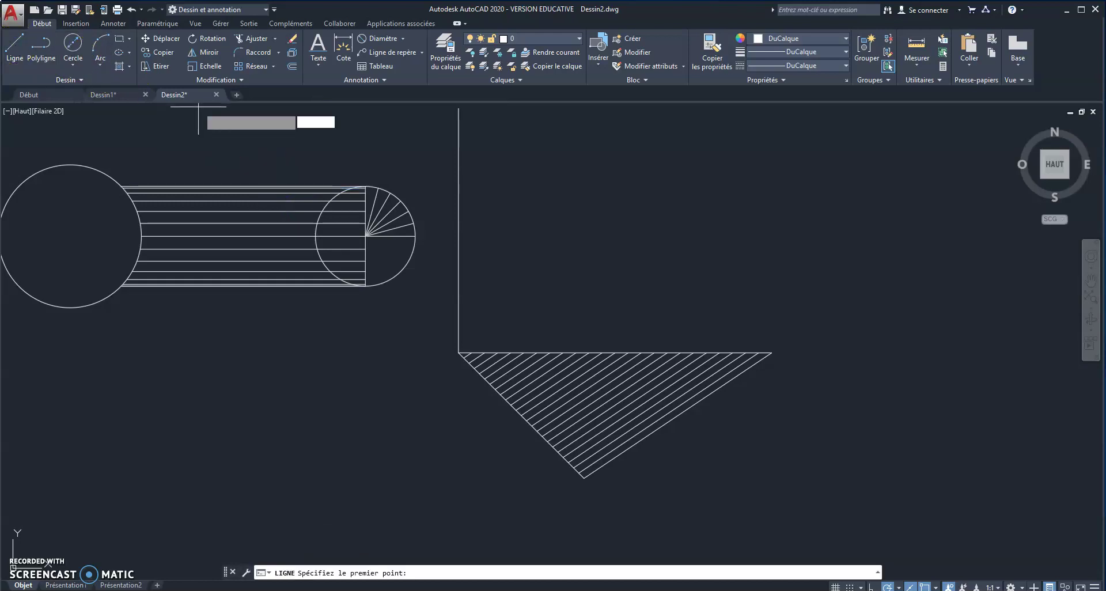
left_click(471, 353)
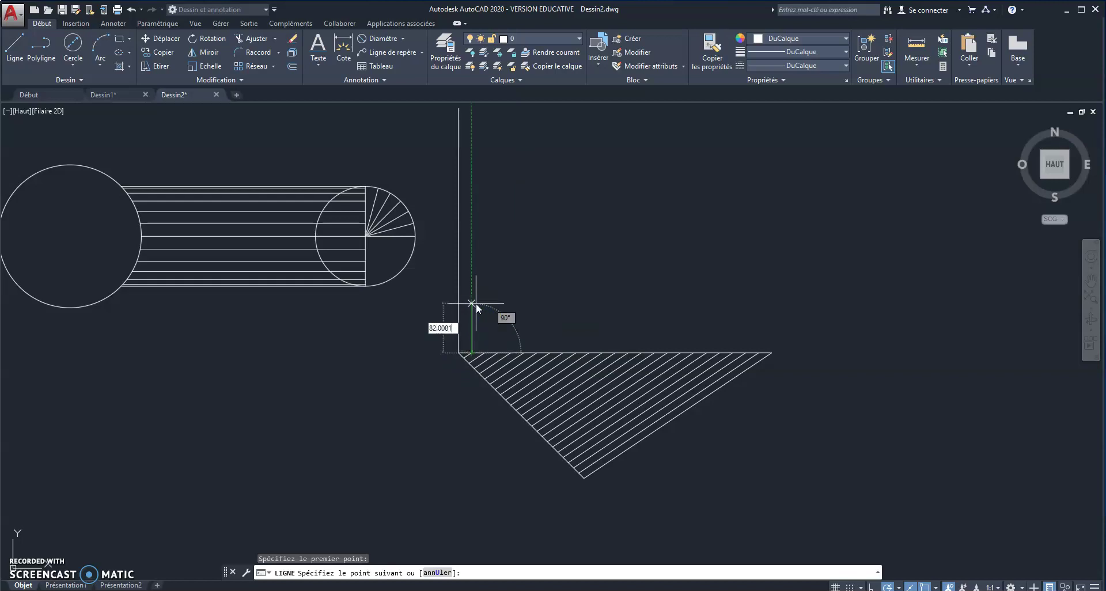
type("82.0081")
key("Return")
key("Escape")
Step: Draw a vertical line 80.6069 long upward from the second division point, matching the third projection line from the top
left_click(305, 193)
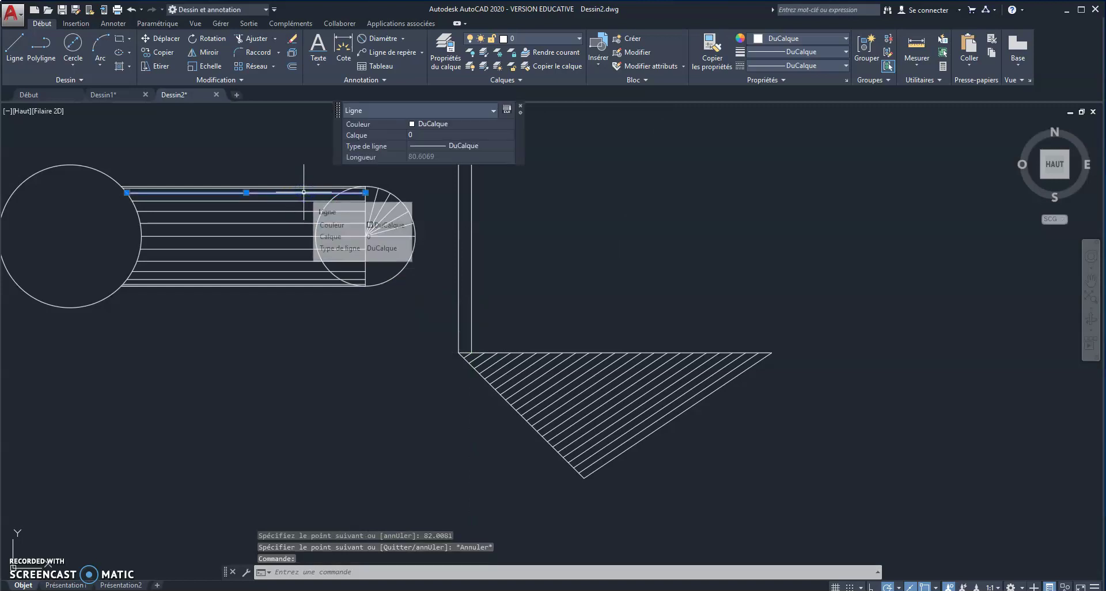
left_click(13, 44)
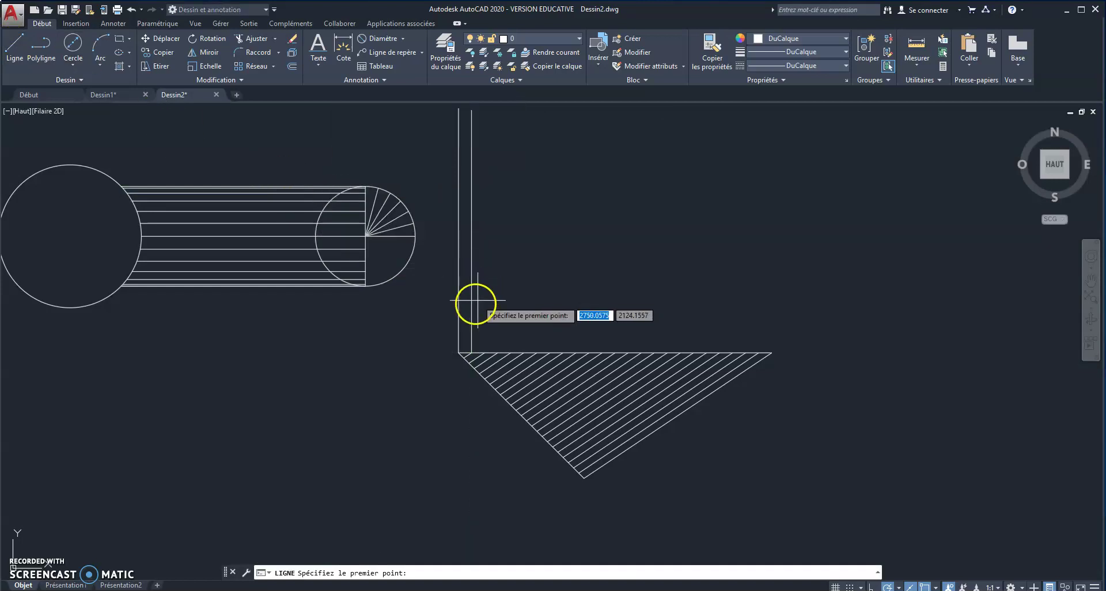
left_click(485, 353)
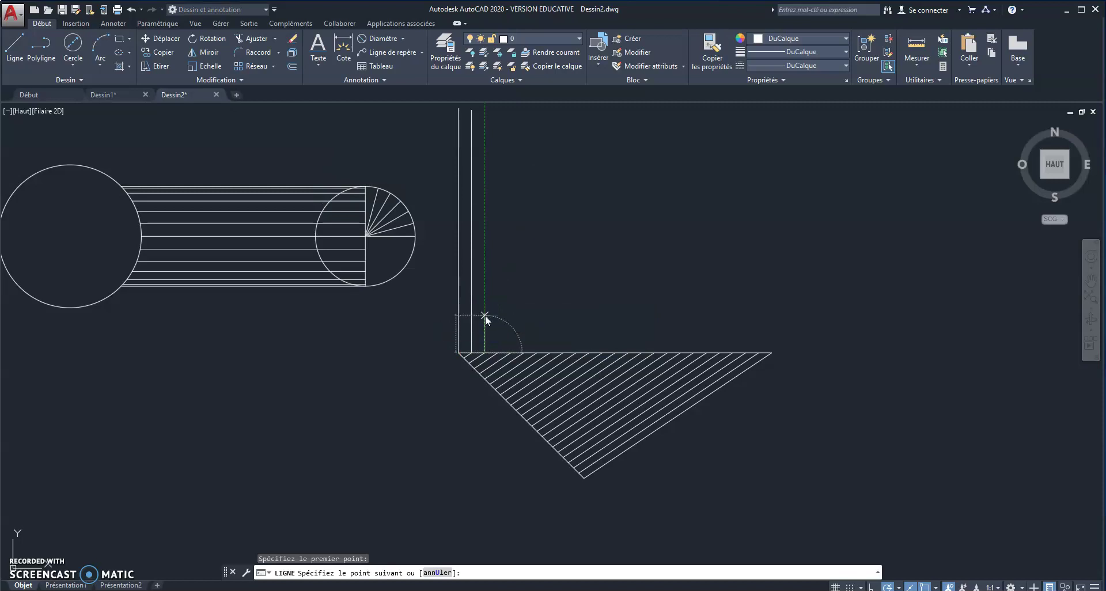
type("80.6069")
key("Return")
key("Escape")
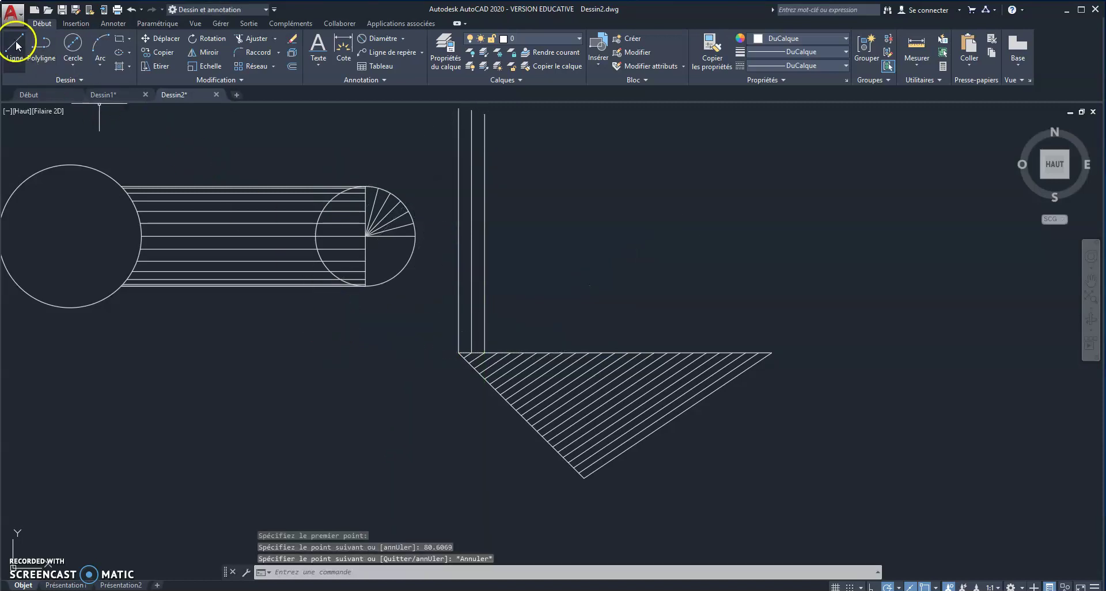
Step: Draw a vertical line 78.8433 long upward from the third division point, matching the fourth projection line from the top
left_click(280, 201)
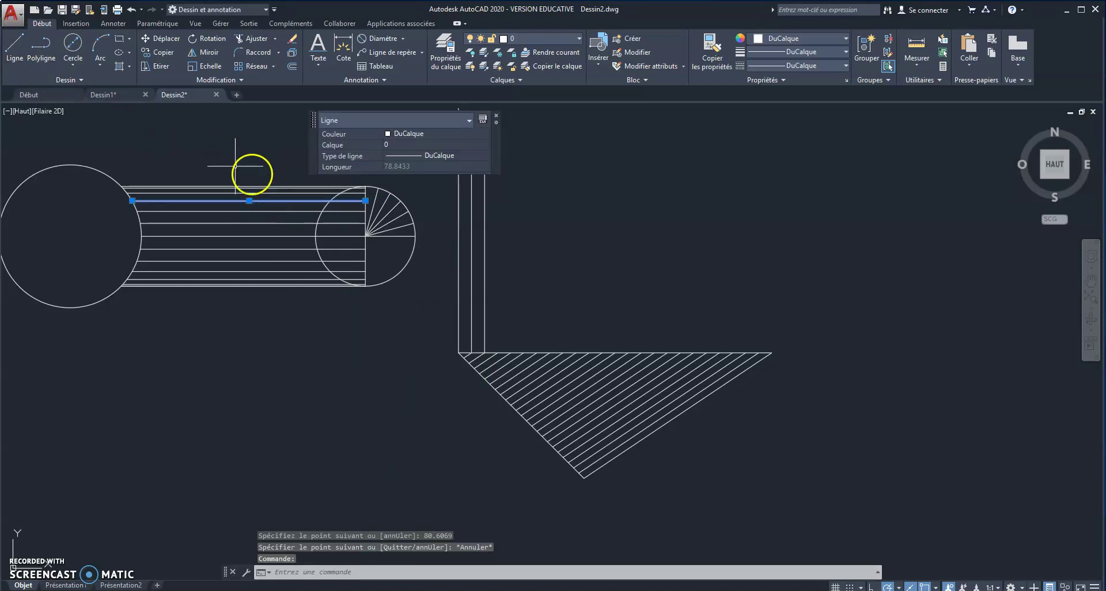
left_click(15, 43)
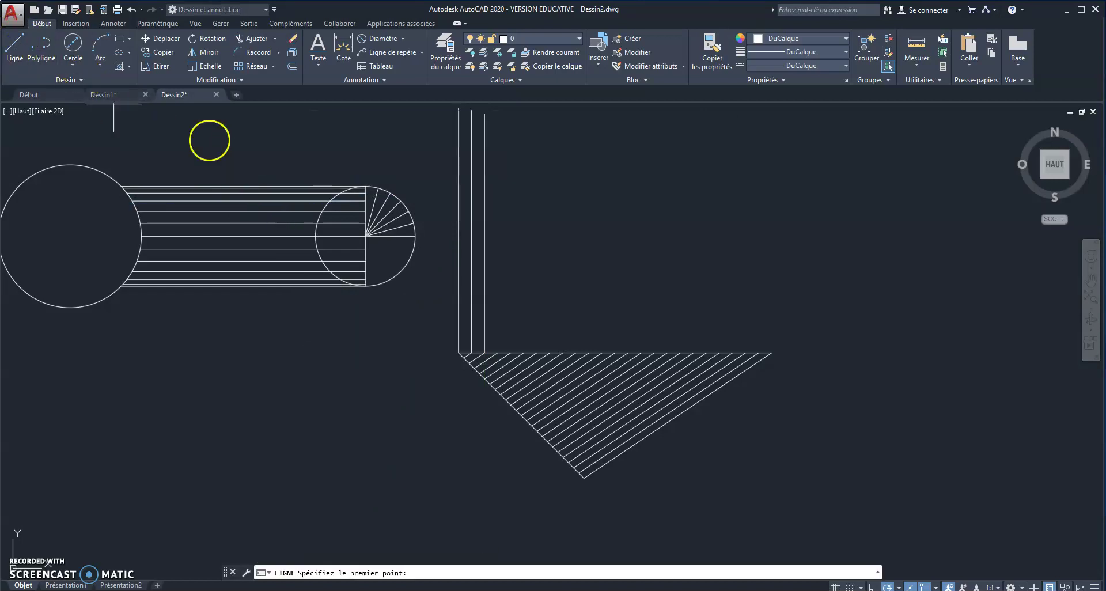
left_click(497, 351)
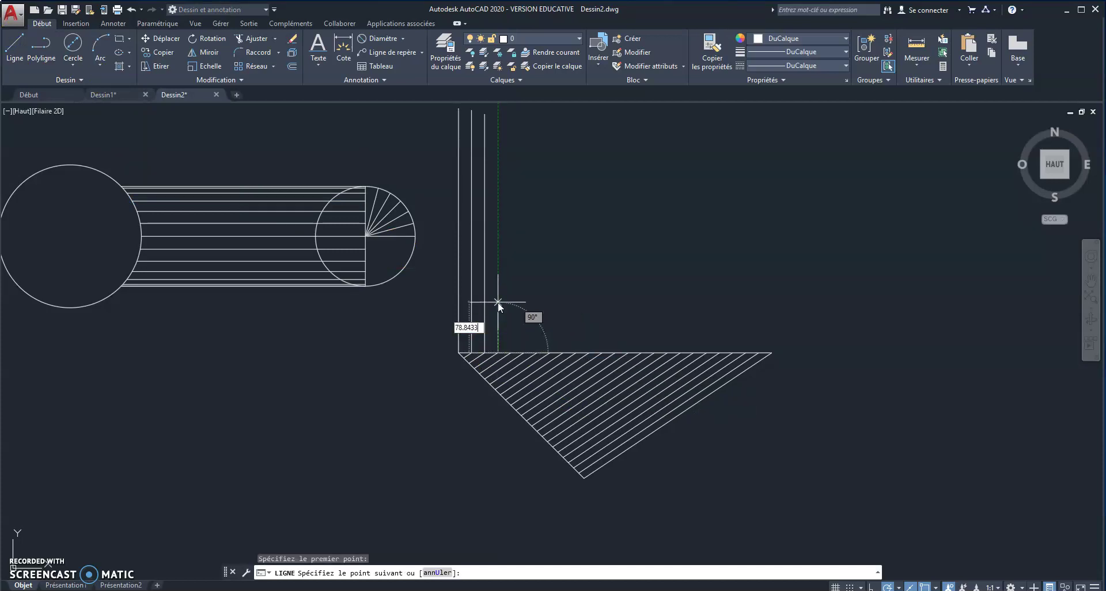
left_click(498, 119)
key("Escape")
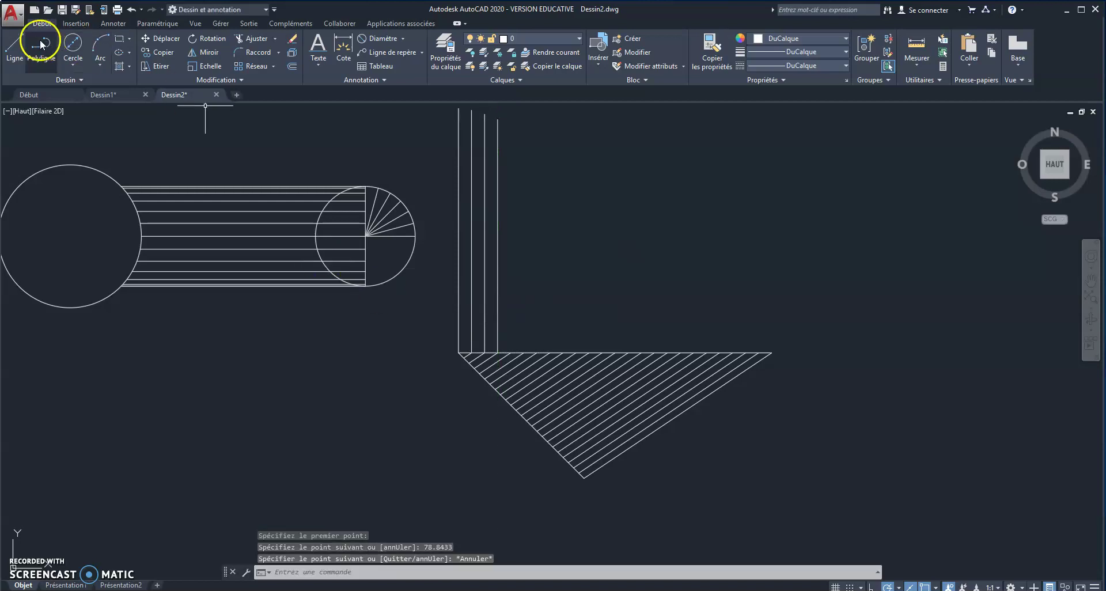
Step: Draw a vertical line 77.2168 long upward from the fourth division point, matching the fifth projection line from the top
left_click(266, 211)
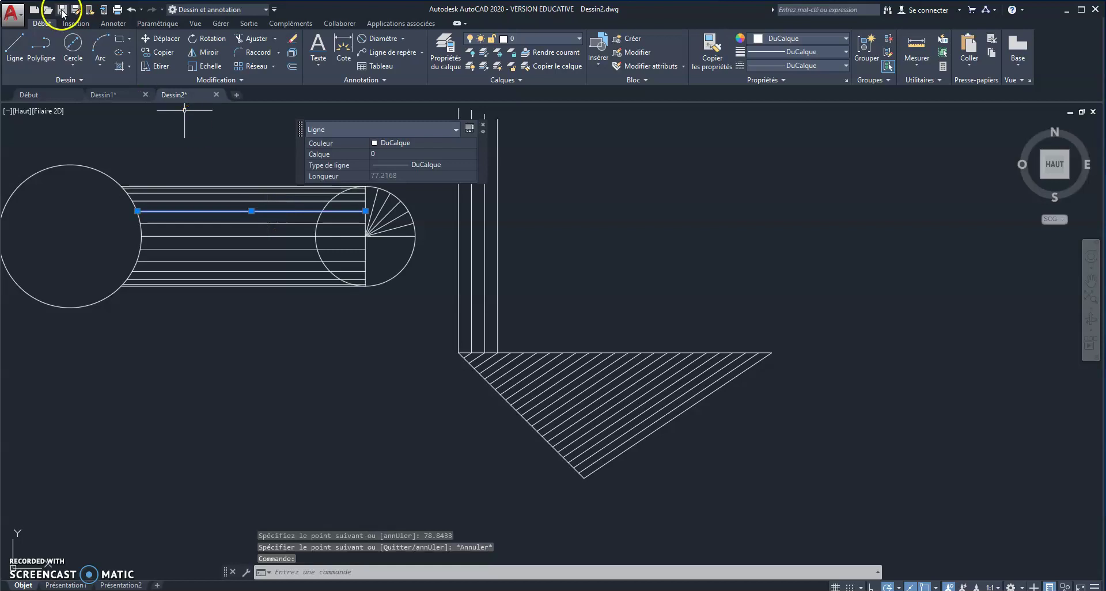
left_click(18, 50)
left_click(504, 342)
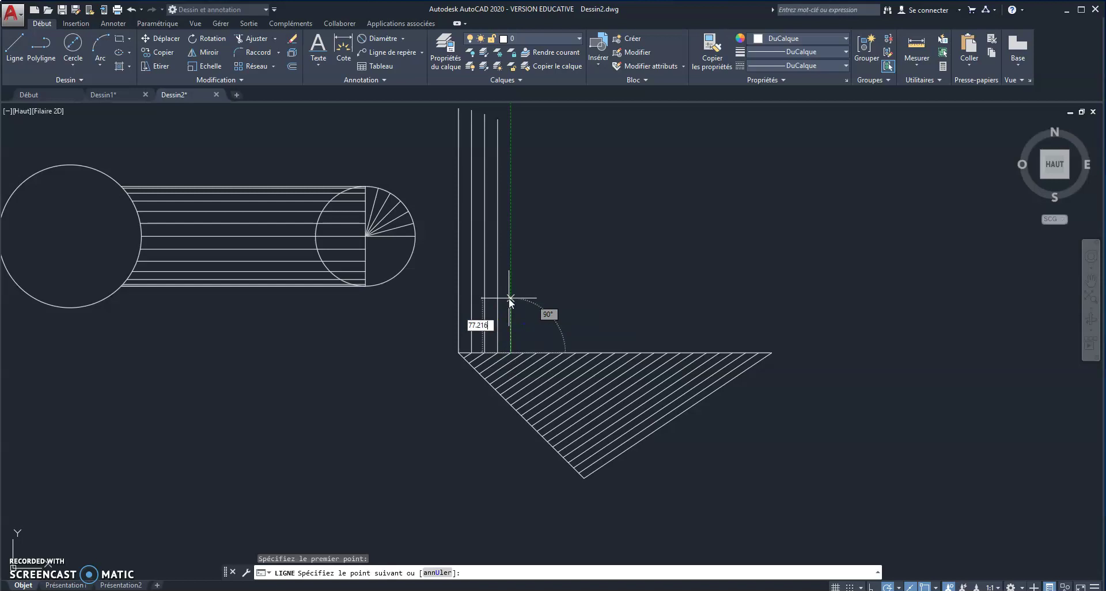
type("77.2168")
key("Return")
key("Escape")
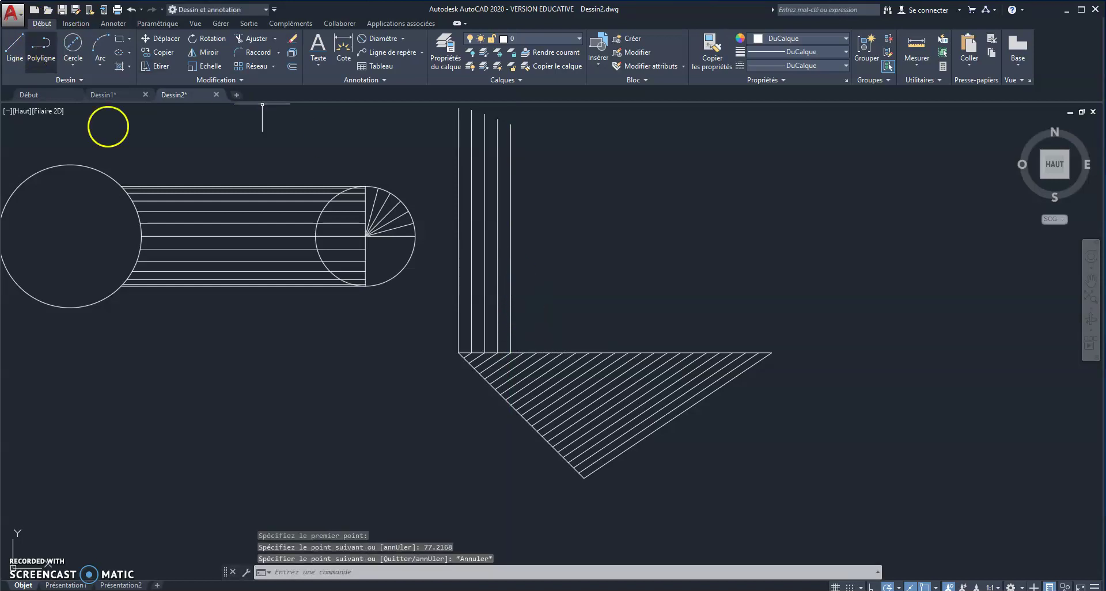
Step: Draw a vertical line 76.0966 long upward from the fifth division point, matching the projection line just above the small pipe's axis
left_click(302, 223)
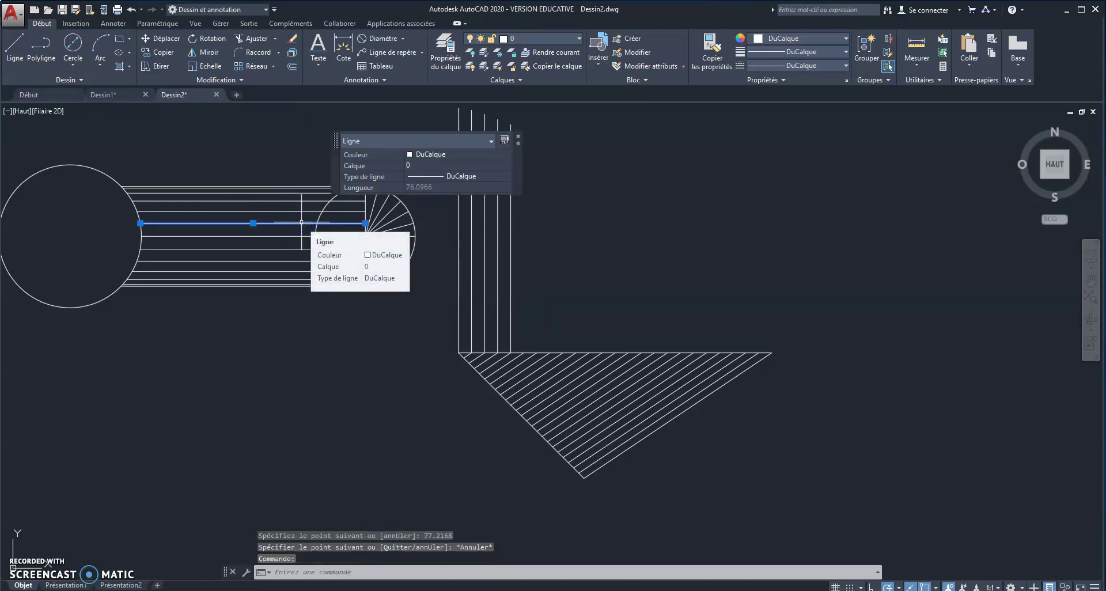
left_click(10, 52)
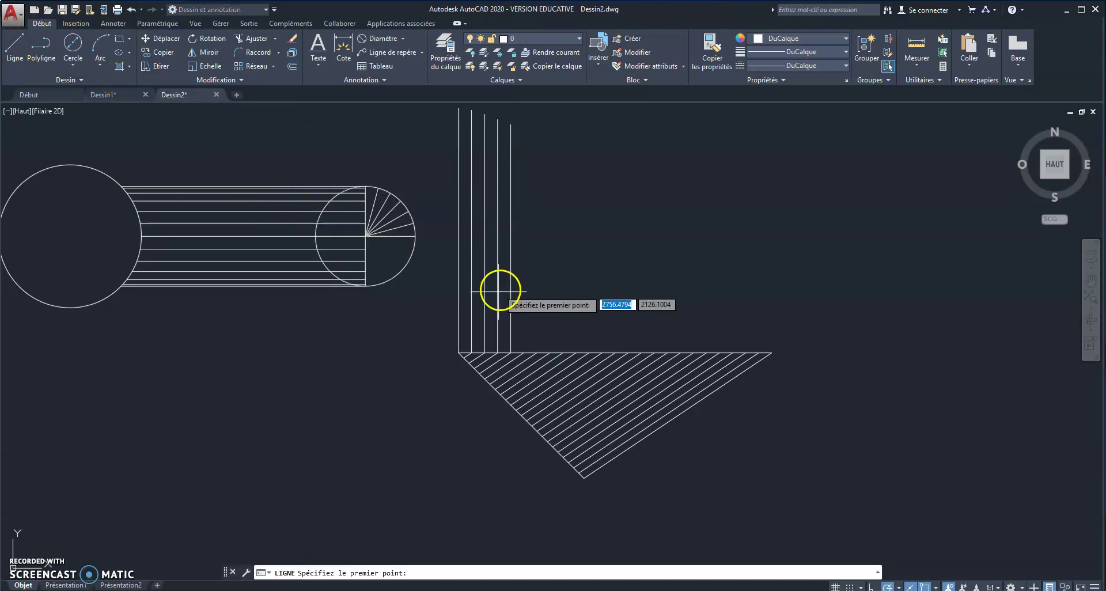
left_click(523, 352)
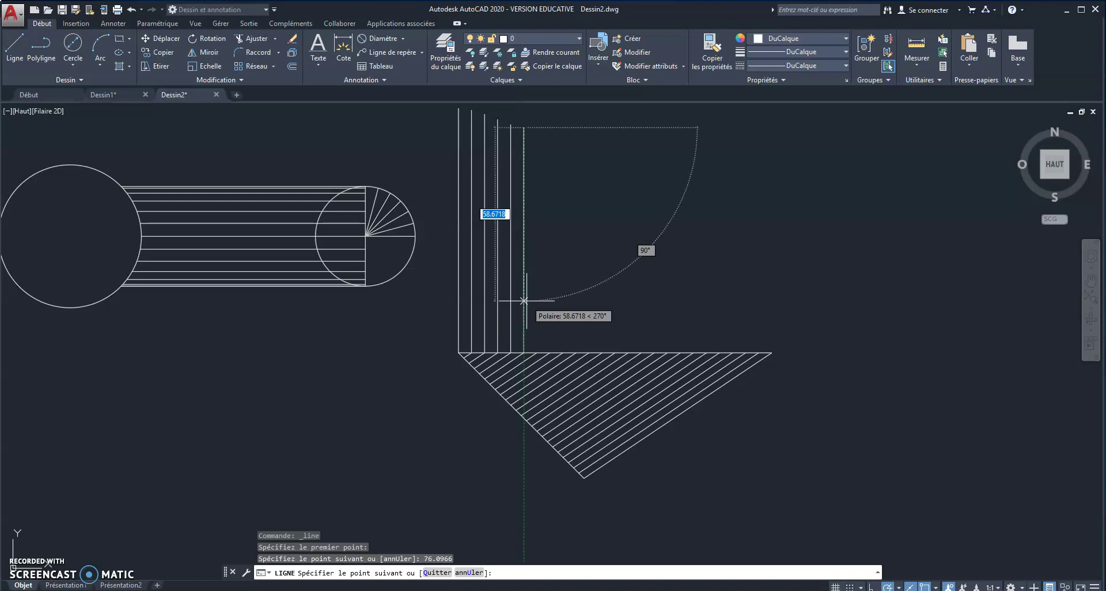
left_click(523, 128)
key("Escape")
Step: Draw a vertical line 75.6996 long upward from the sixth division point, matching the small pipe's axis line
left_click(283, 236)
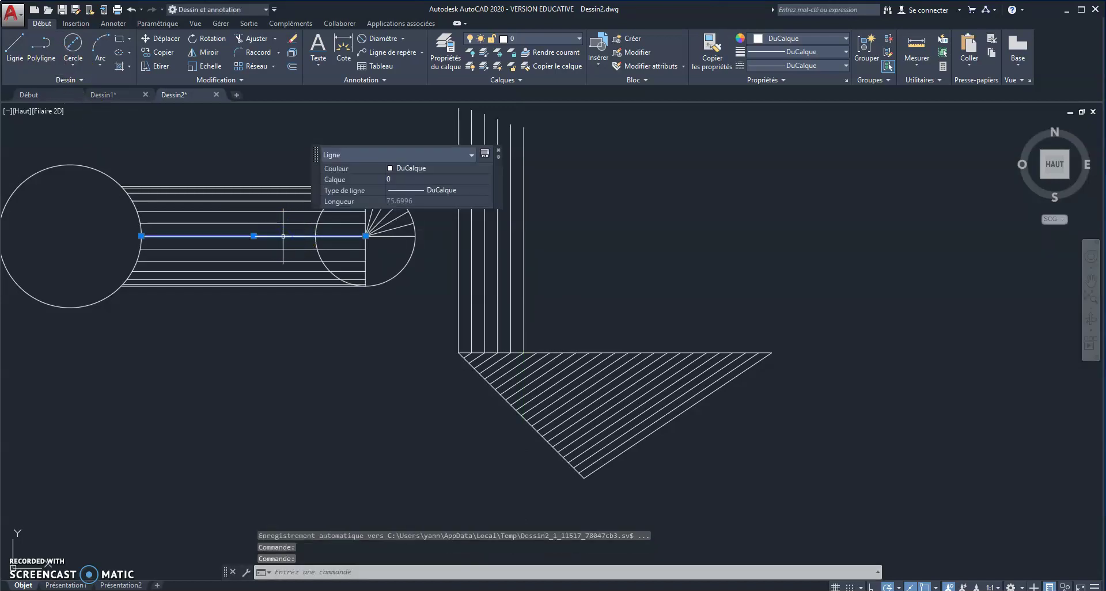
left_click(15, 45)
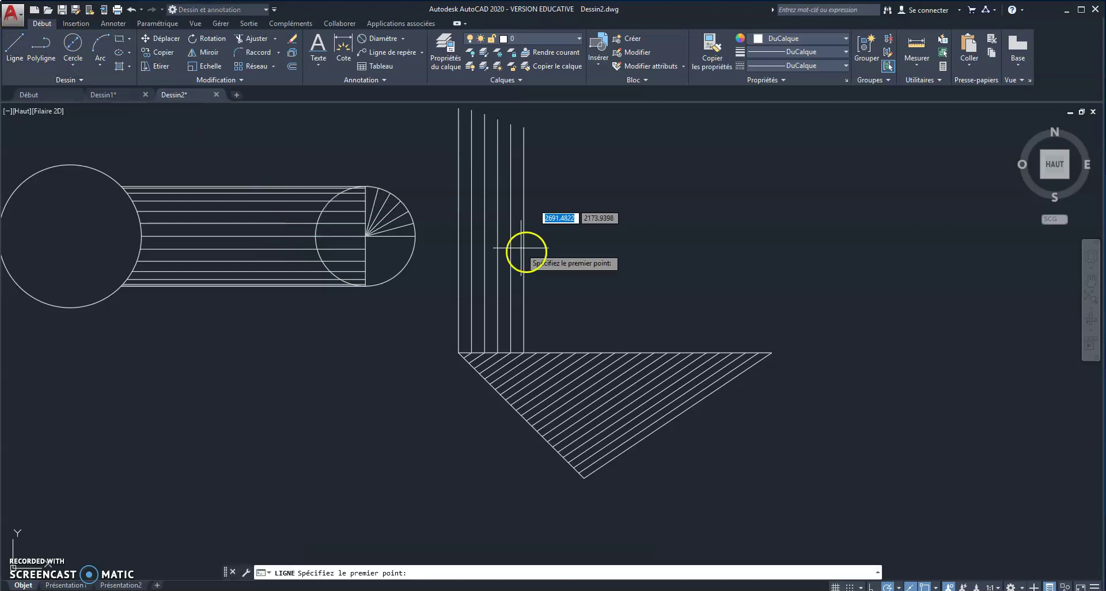
left_click(537, 352)
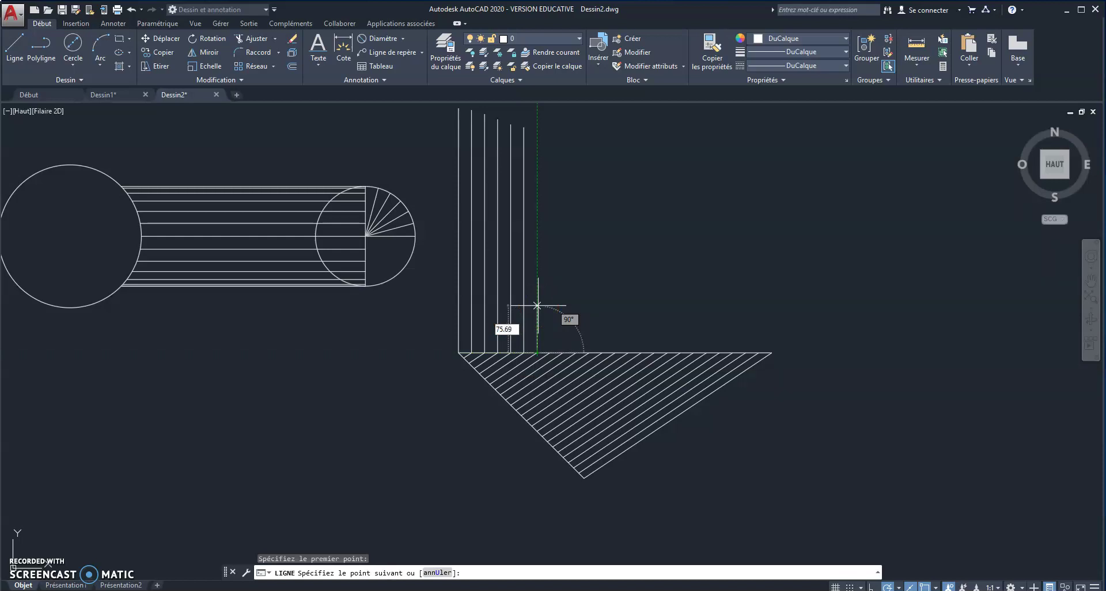
type("75.6996")
key("Return")
key("Escape")
Step: Draw a three-point arc through the upper ends of the first three vertical lines
middle_click_drag(548, 218, 580, 276)
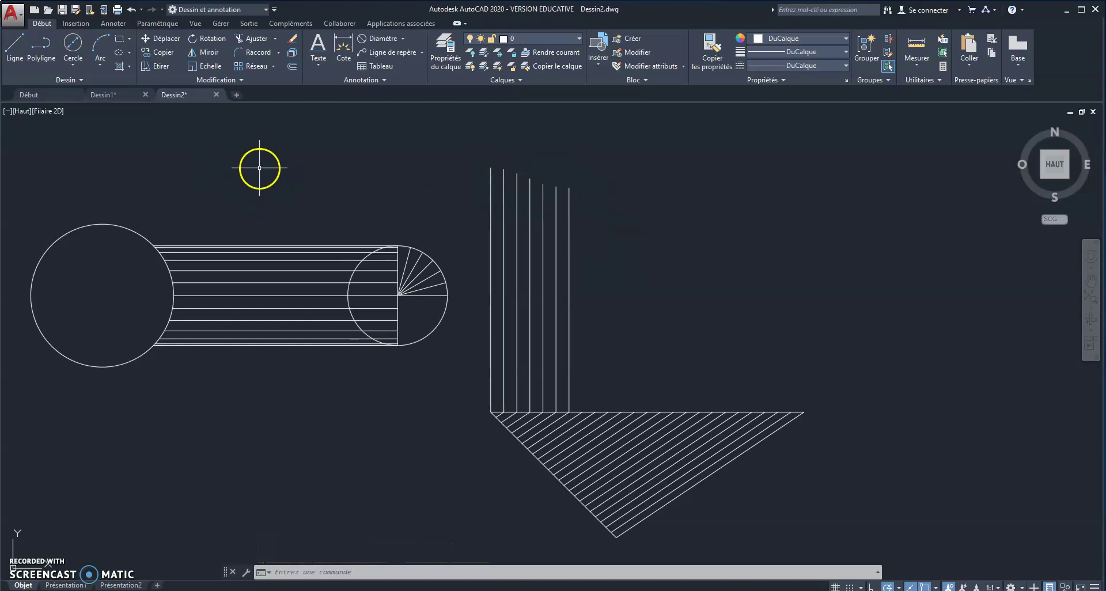
left_click(98, 58)
left_click(109, 86)
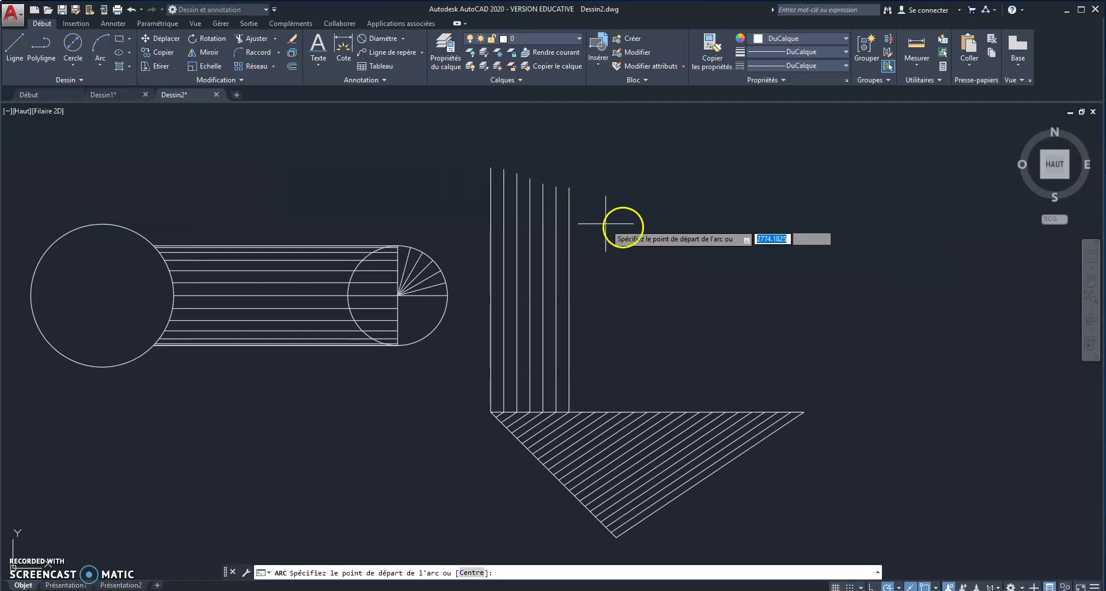
left_click(492, 169)
scroll(503, 171, "up", 4)
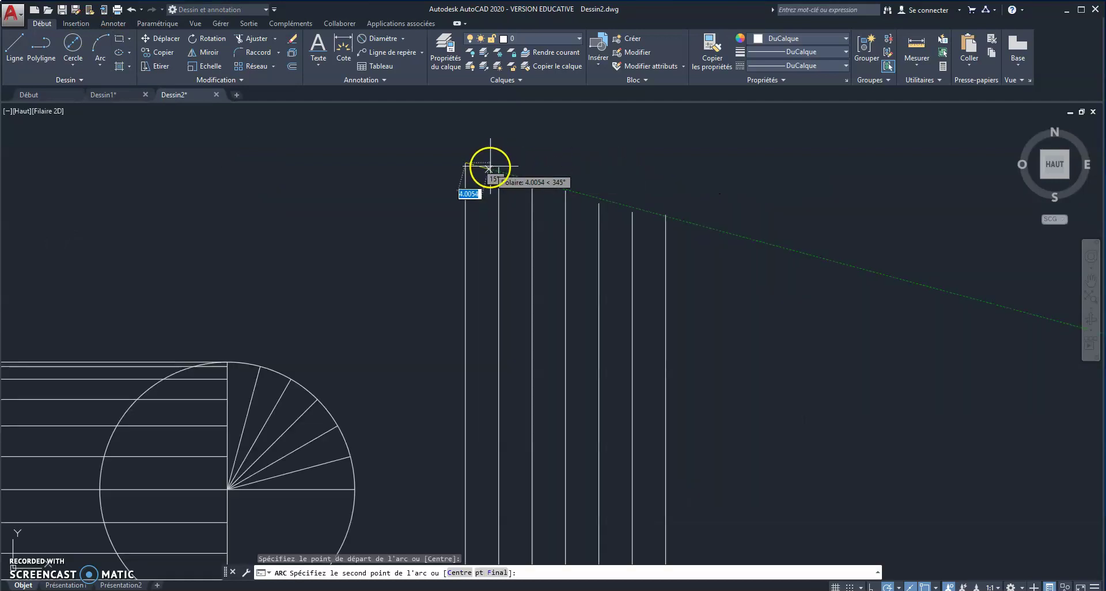
left_click(509, 169)
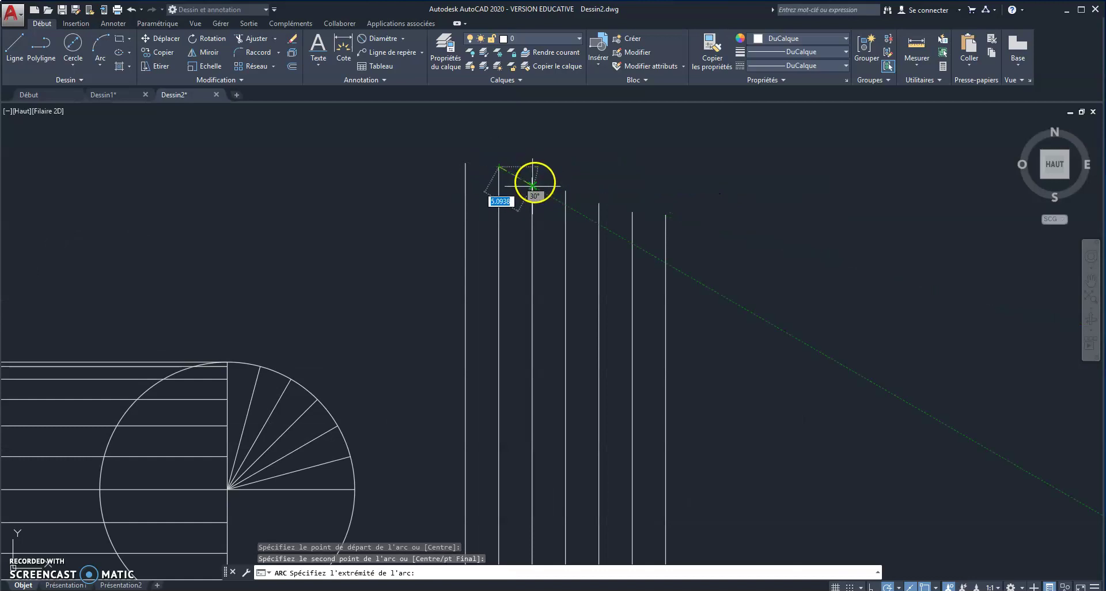
left_click(532, 179)
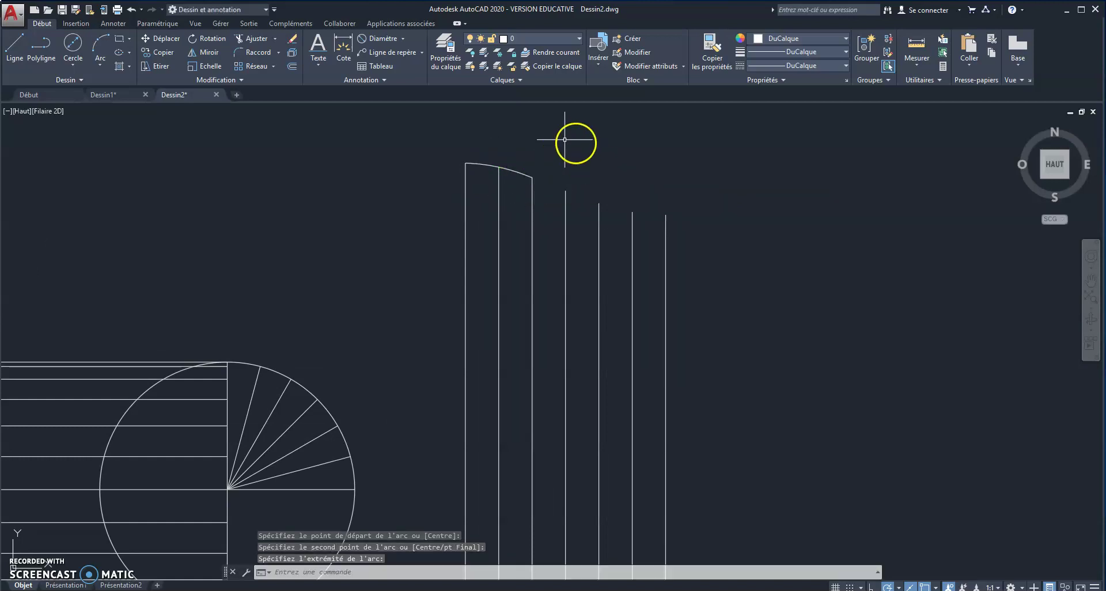
Step: Continue the curve with two three-point arcs through the upper ends of the third to fifth and fifth to seventh vertical lines
left_click(100, 47)
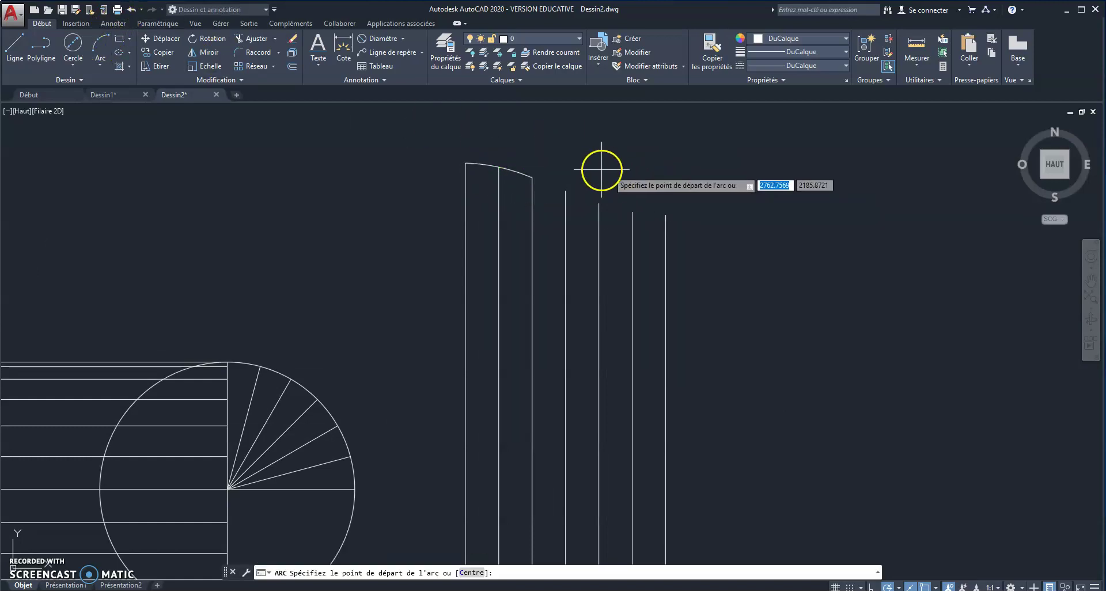
left_click(530, 176)
left_click(566, 190)
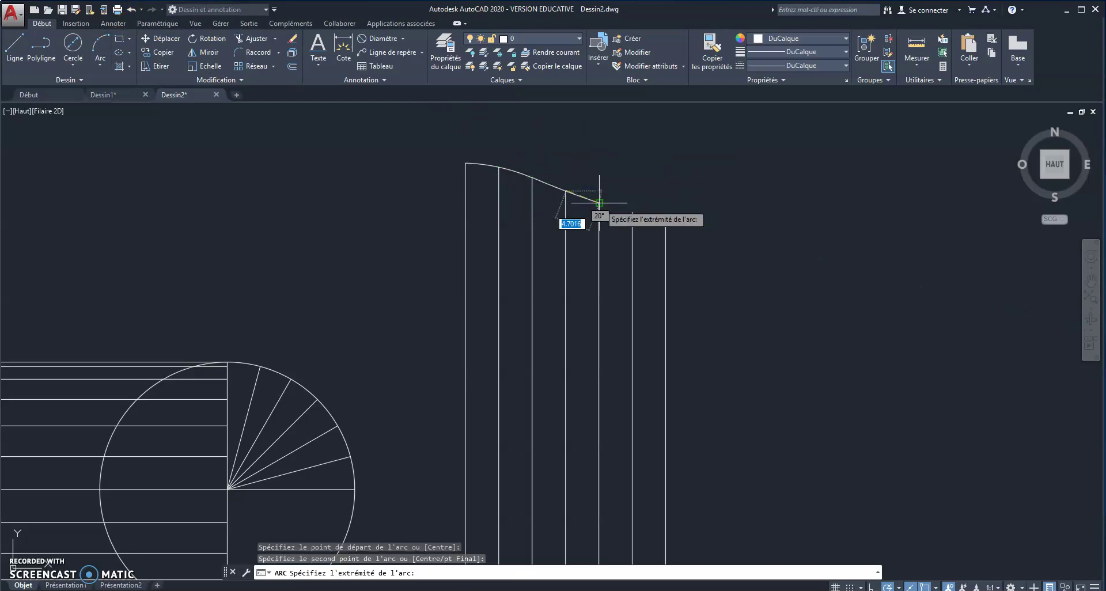
left_click(599, 203)
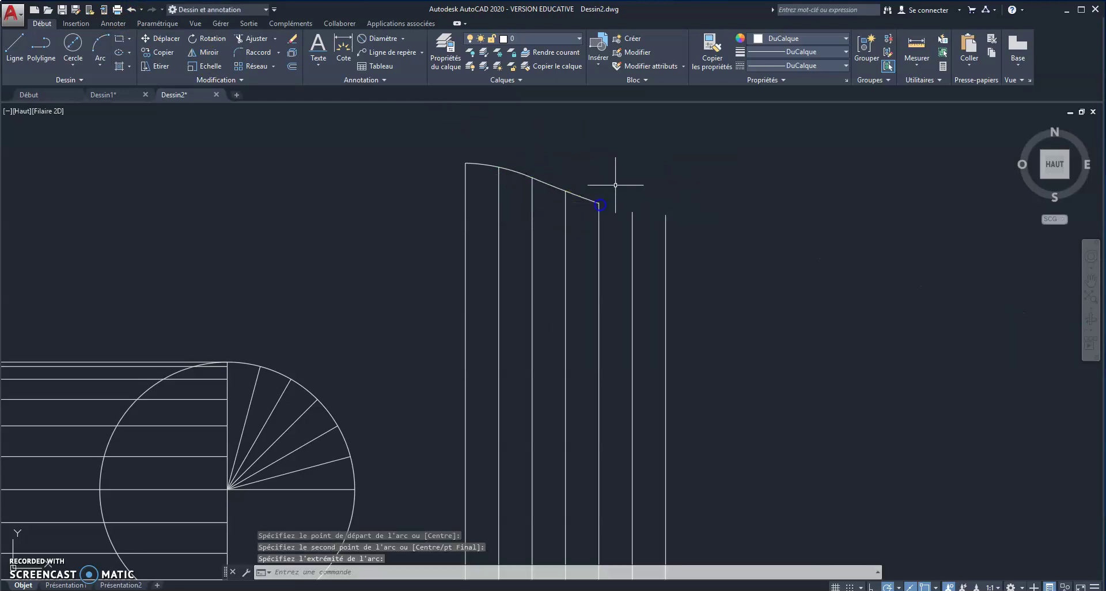
left_click(99, 48)
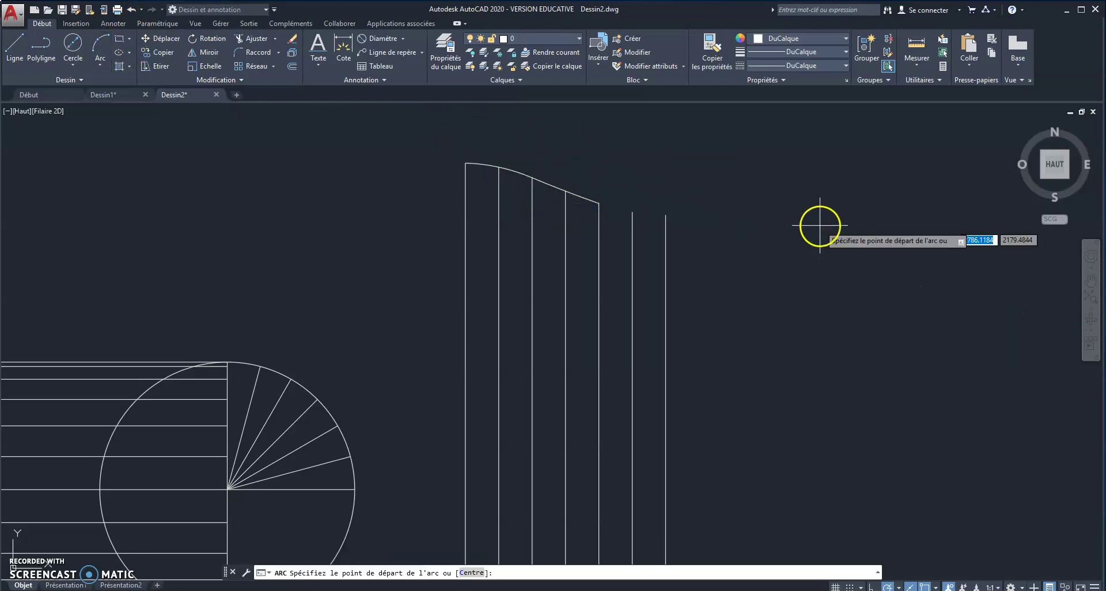
left_click(599, 203)
left_click(633, 213)
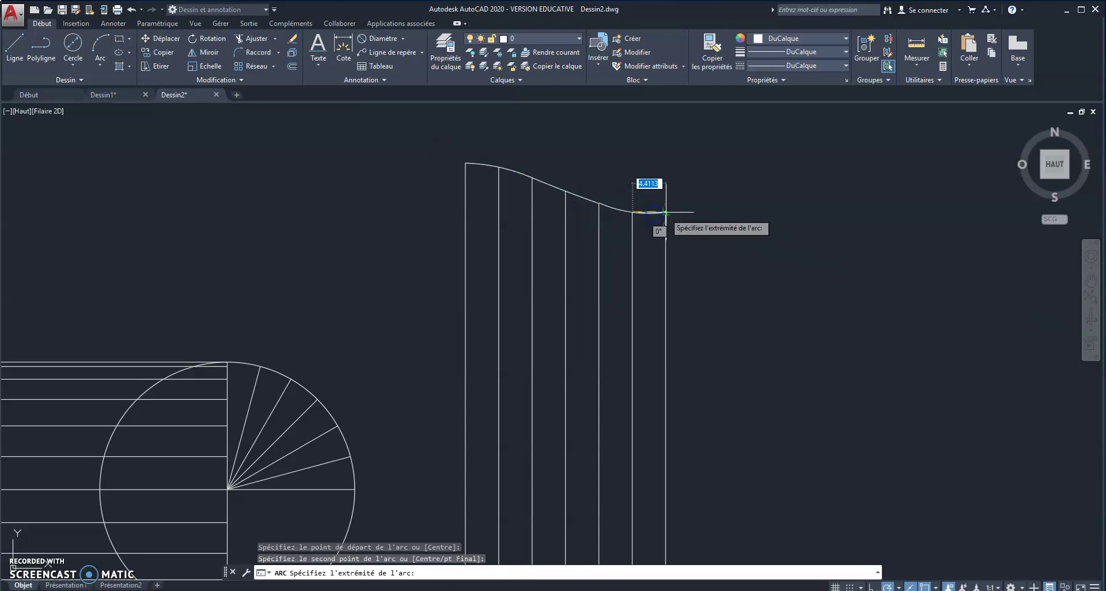
left_click(665, 214)
Step: Mirror the seven vertical lines and three arcs about the seventh vertical line, keeping the source objects
scroll(735, 216, "down", 1)
scroll(735, 216, "down", 2)
middle_click_drag(767, 260, 713, 223)
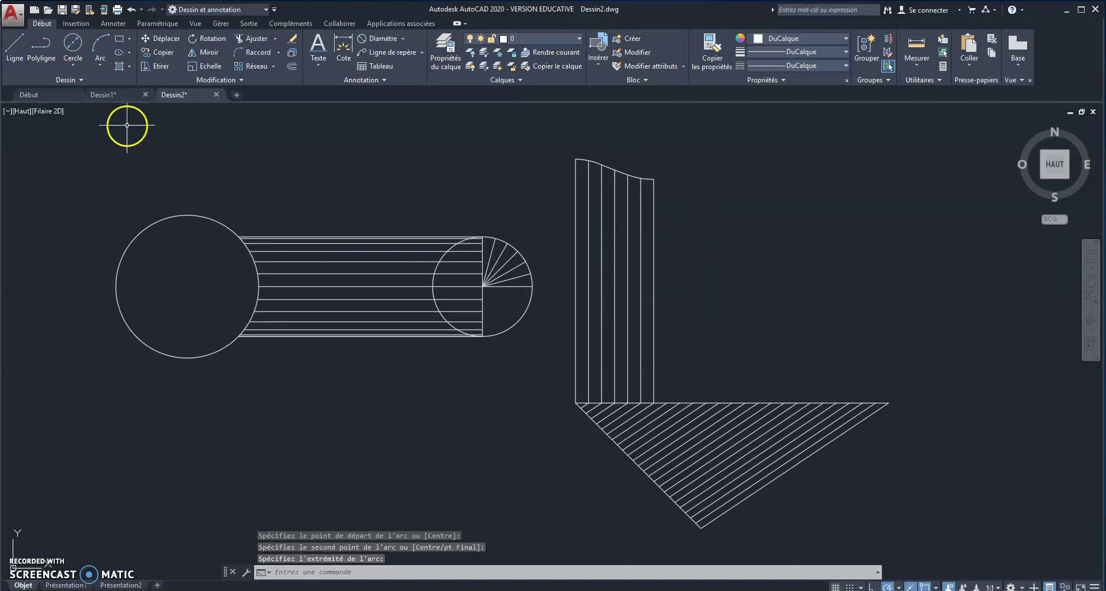
left_click(209, 53)
left_click(569, 151)
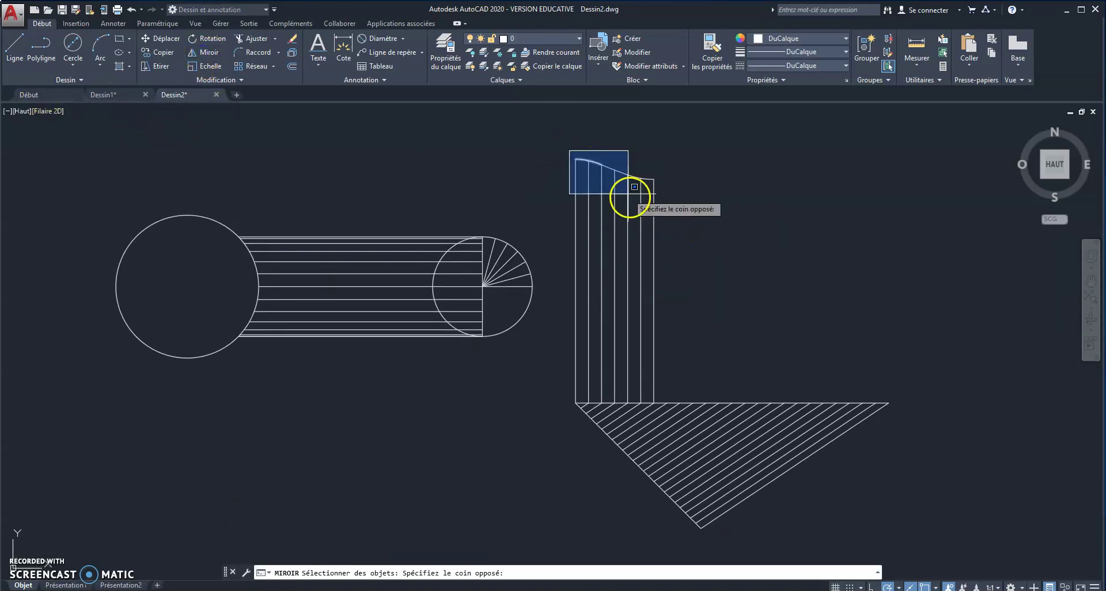
left_click(662, 401)
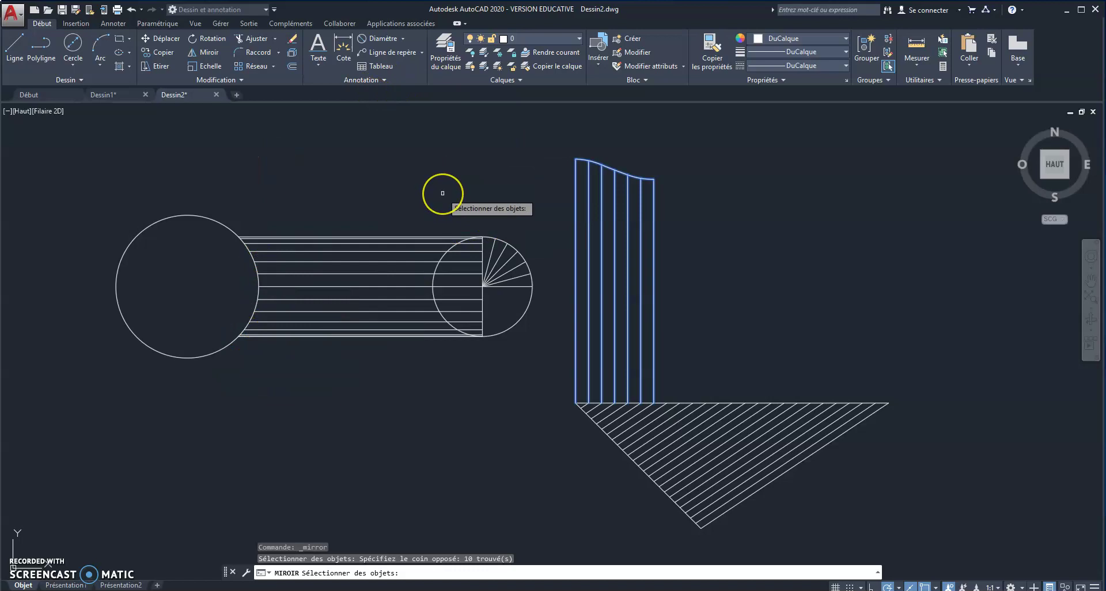
key("Return")
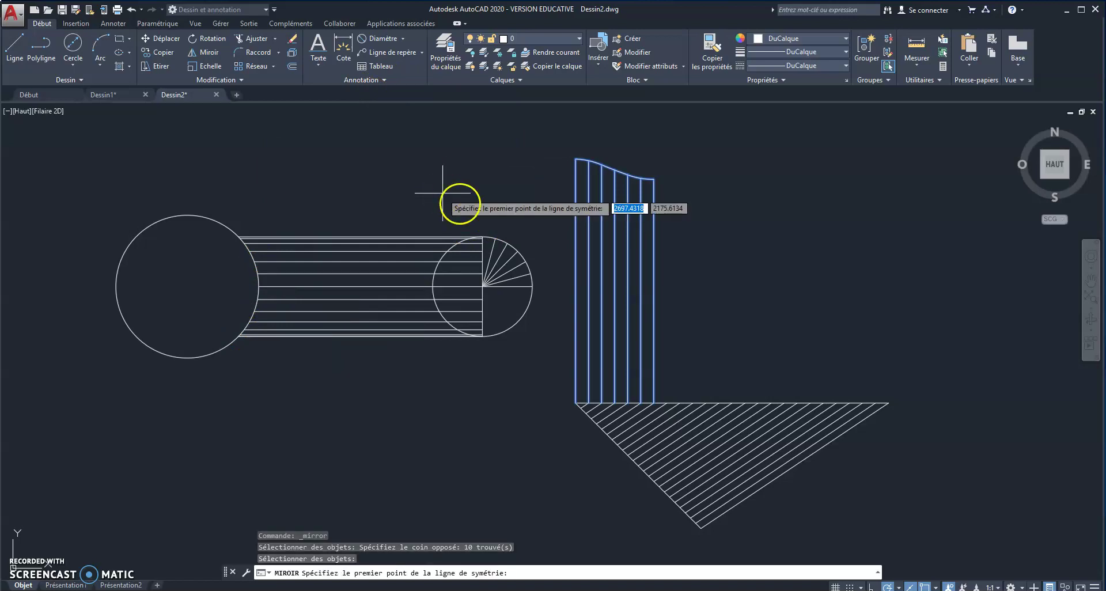
left_click(652, 401)
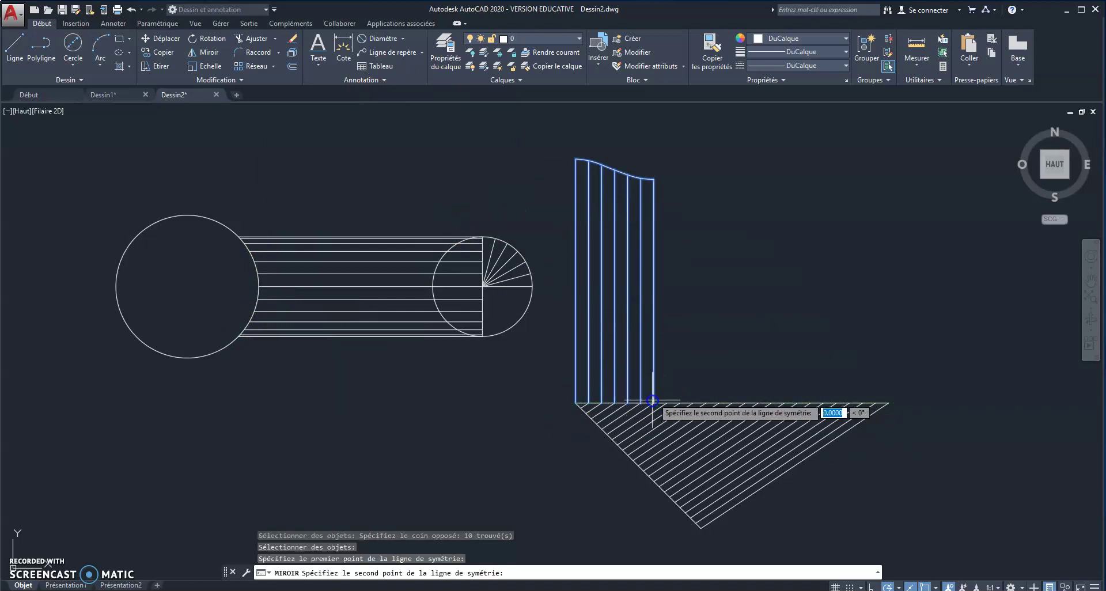
left_click(654, 180)
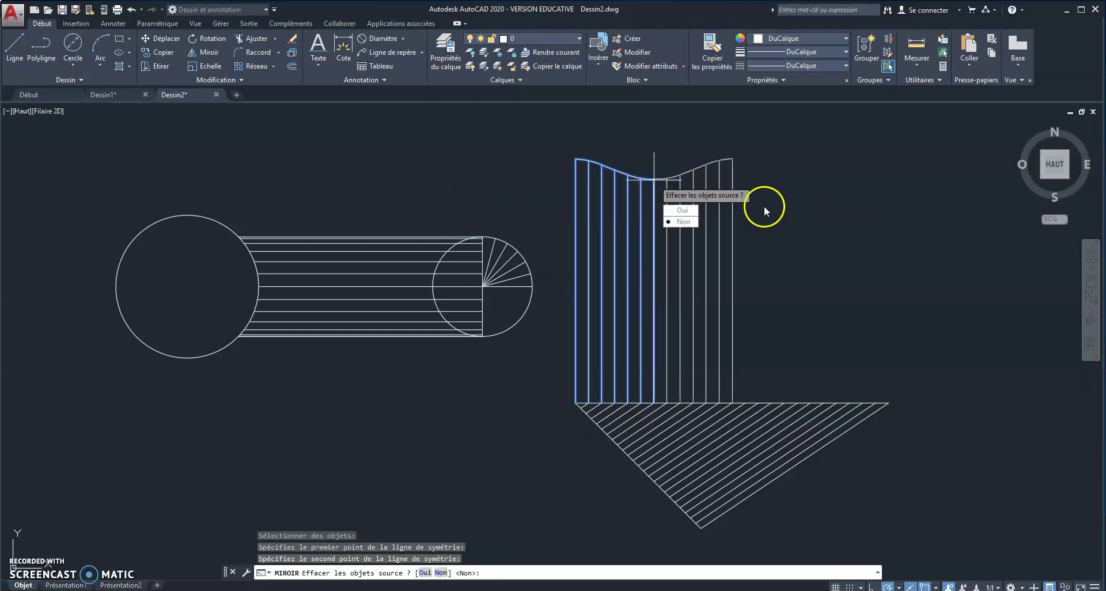
type("N")
key("Return")
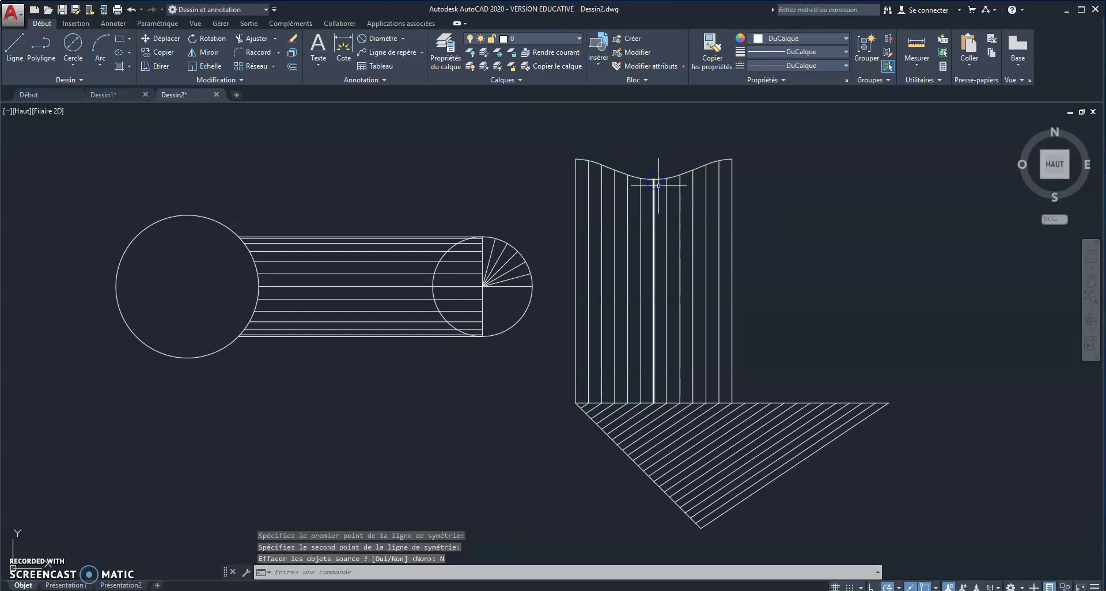
Step: Delete the duplicate middle vertical line, then mirror the half development about its outermost vertical line on the circumference's midpoint, keeping the source objects
left_click(654, 196)
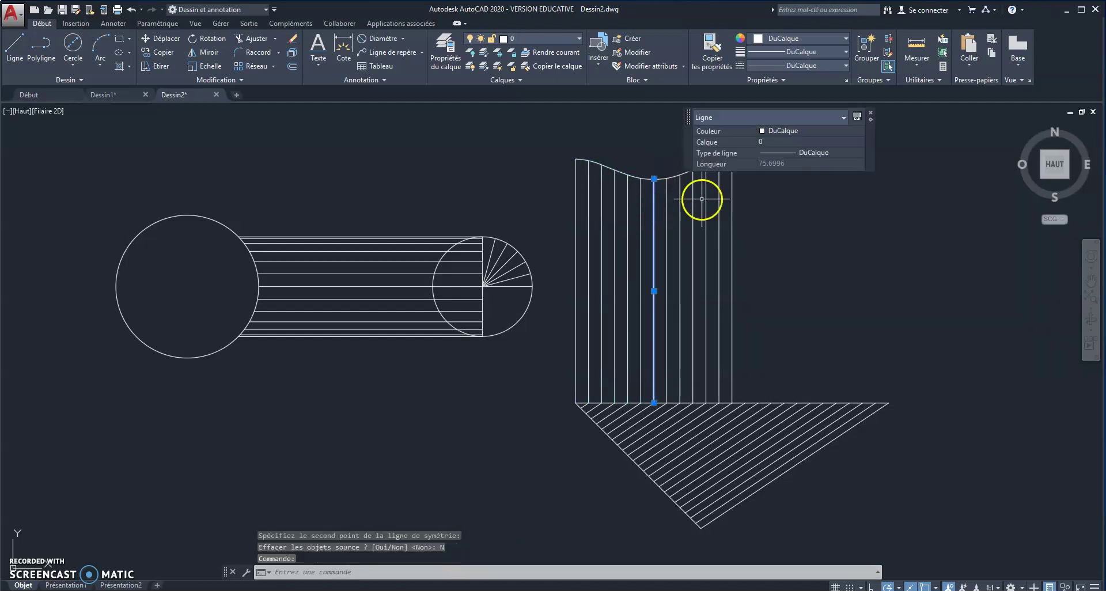
key("Delete")
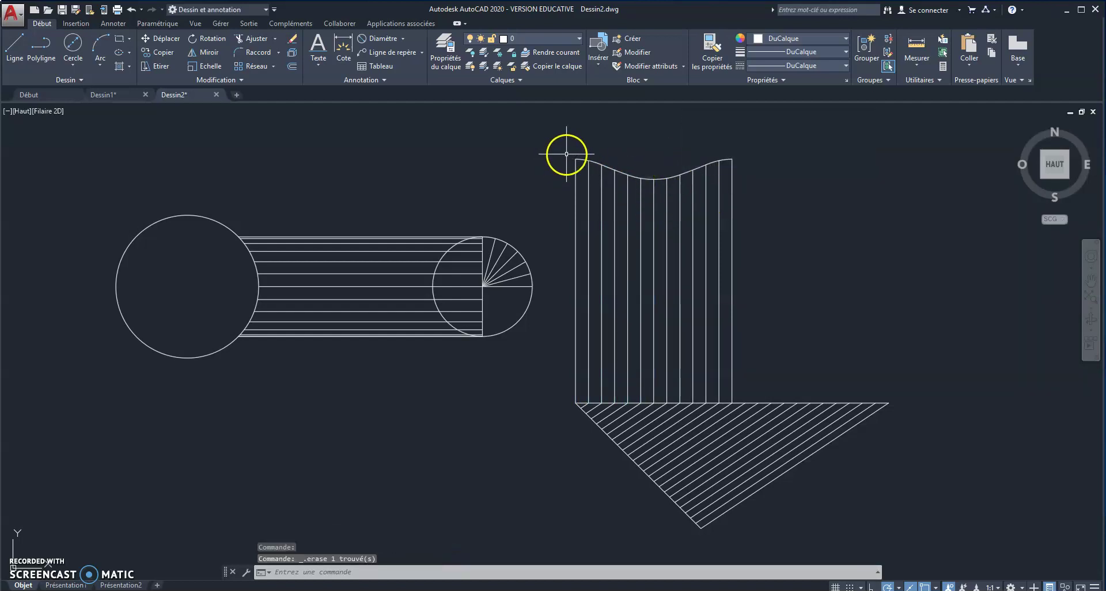
left_click(567, 154)
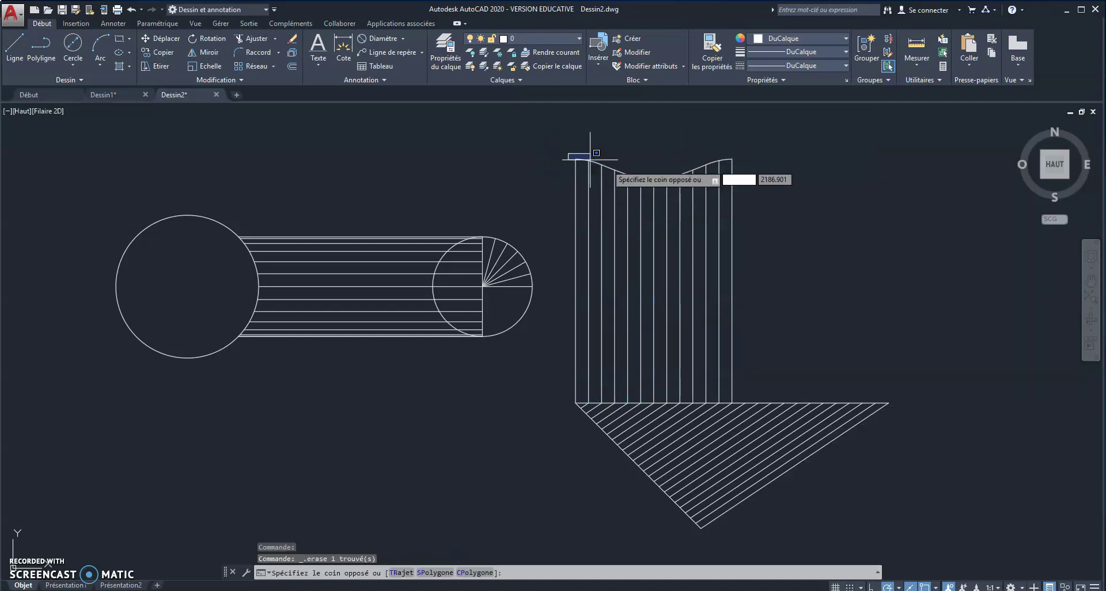
left_click(752, 400)
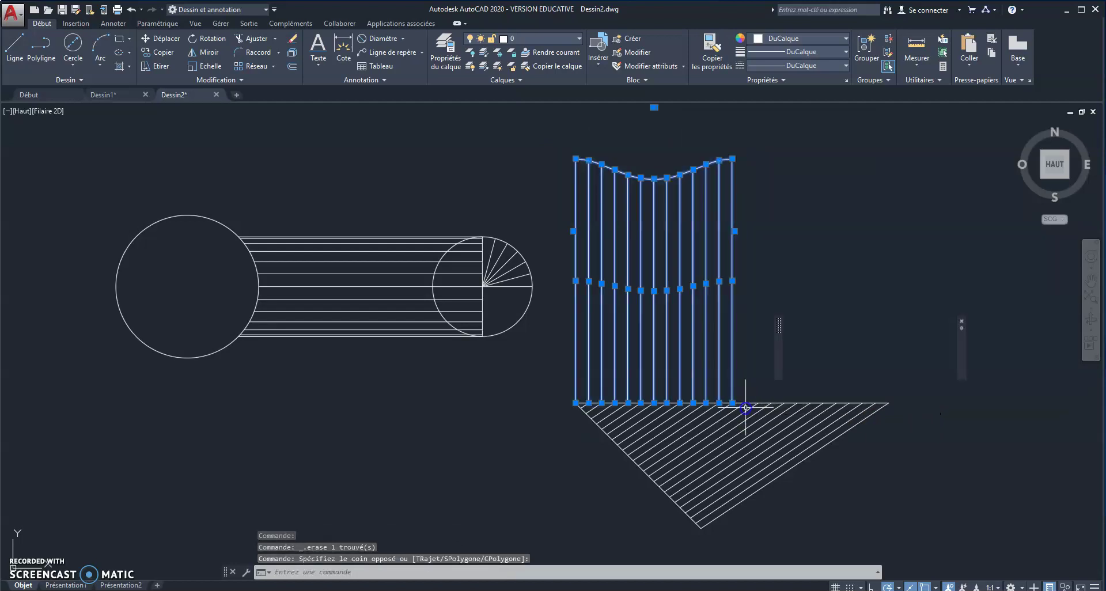
left_click(205, 52)
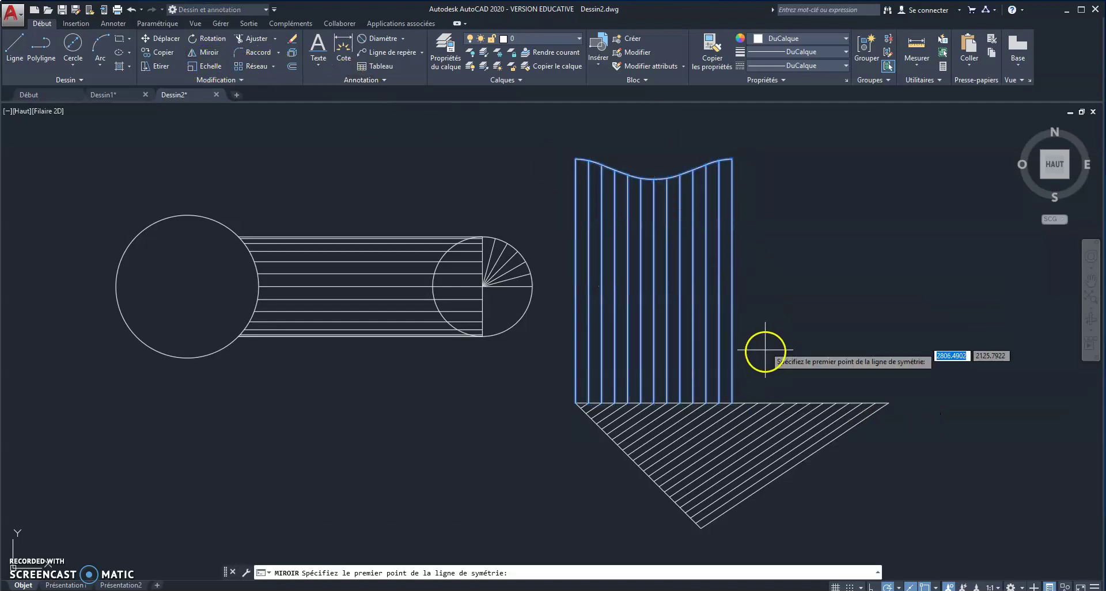
left_click(732, 402)
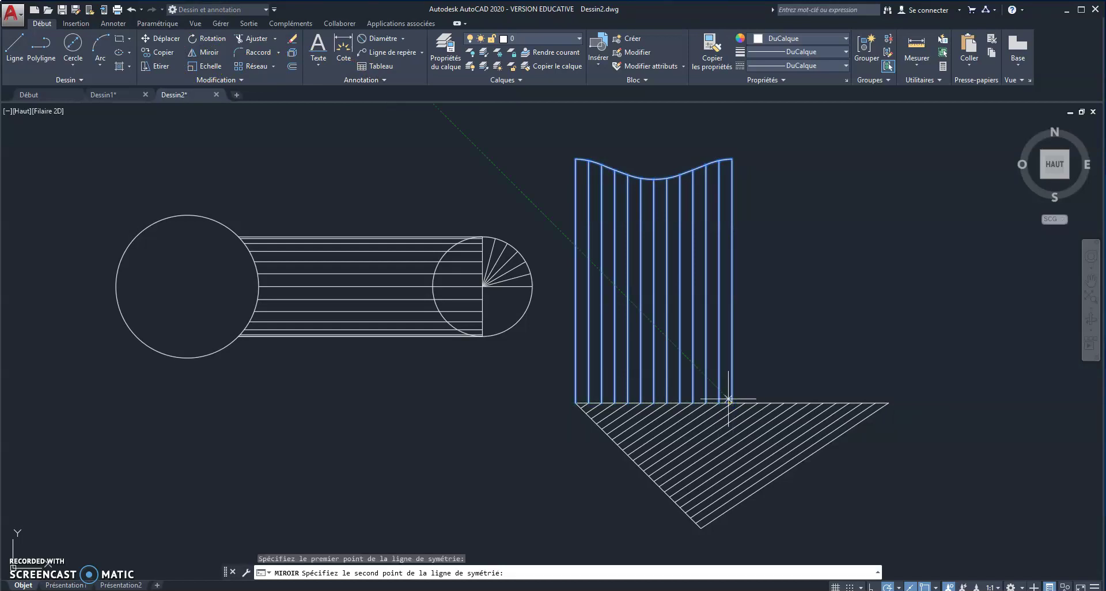
left_click(732, 158)
key("Return")
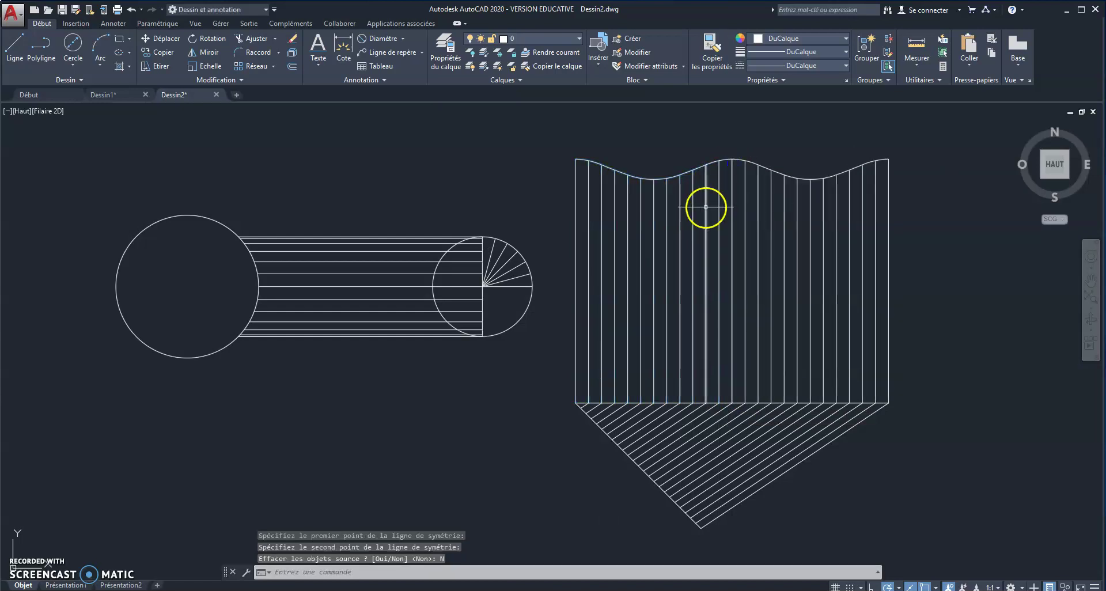
Step: Delete the duplicate vertical line on the mirror axis at the centre of the full development
left_click(732, 220)
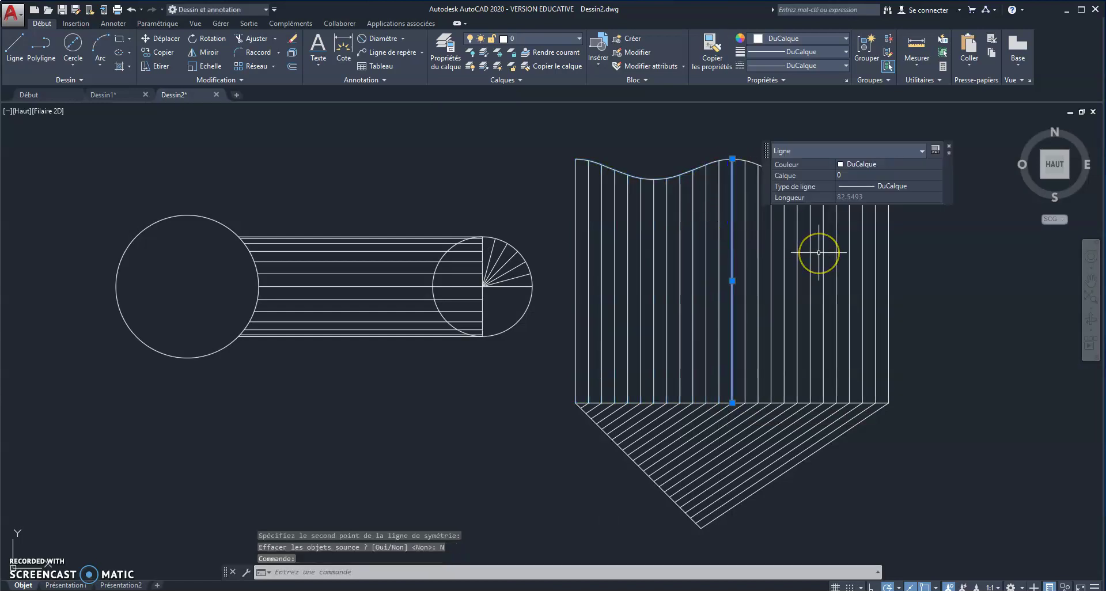
key("Delete")
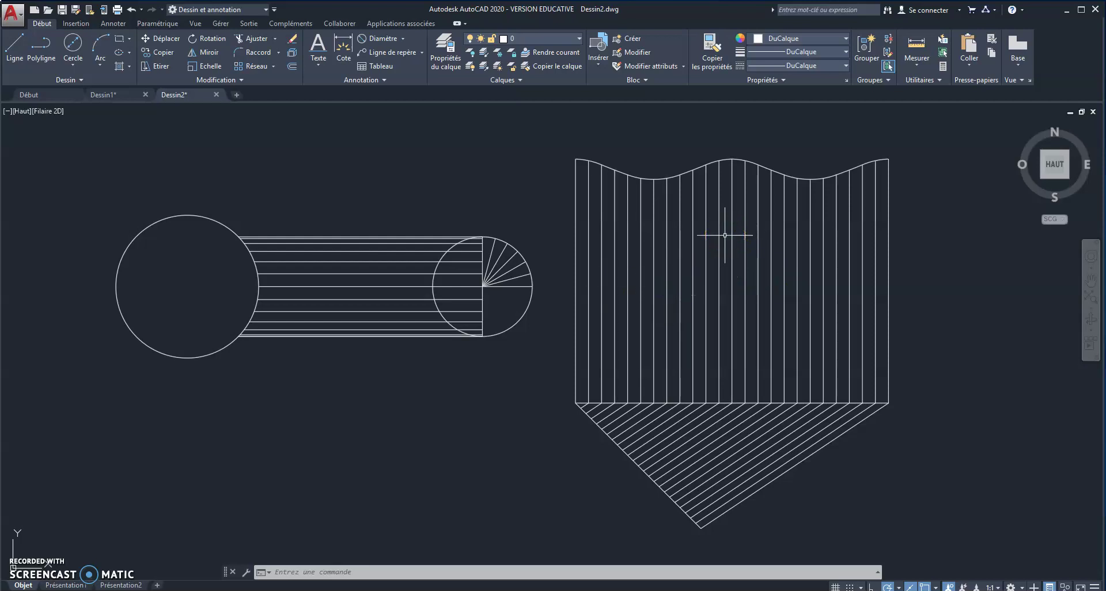
middle_click_drag(504, 207, 613, 180)
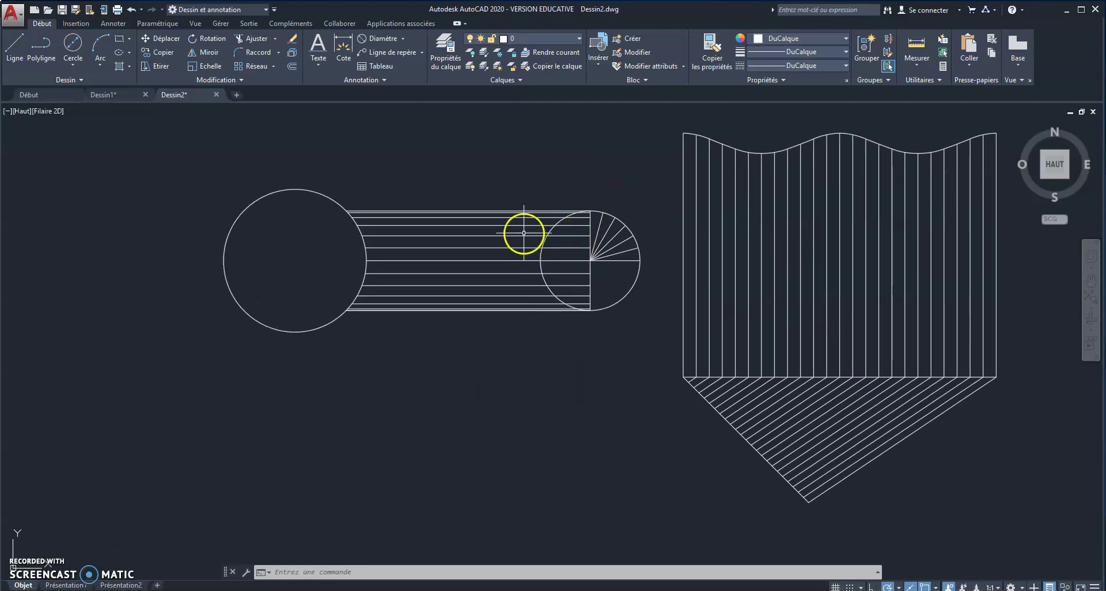